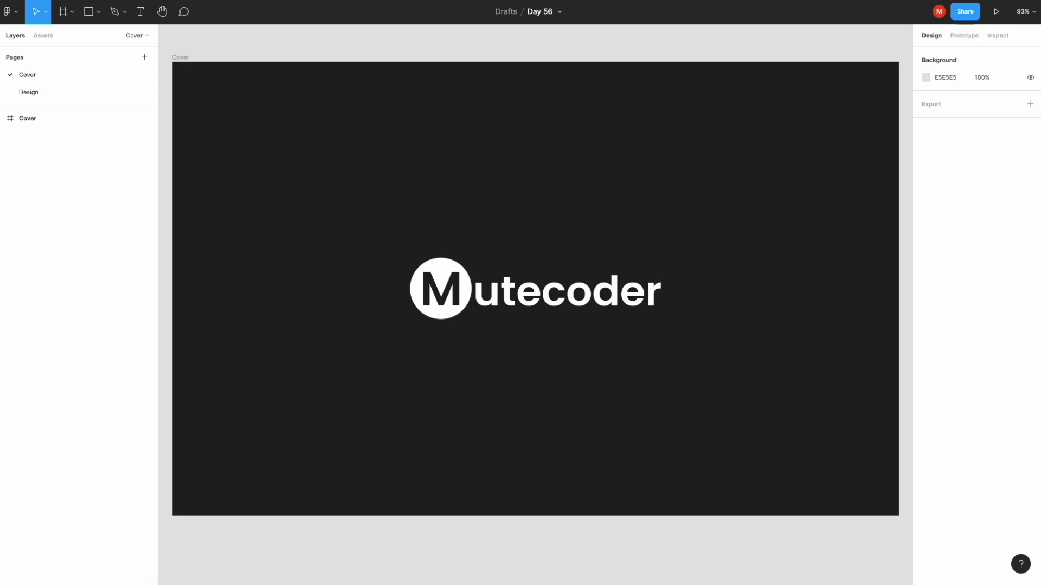
Step: Open the Design page and scroll down to the empty Forgot Password and Payment section
click(50, 91)
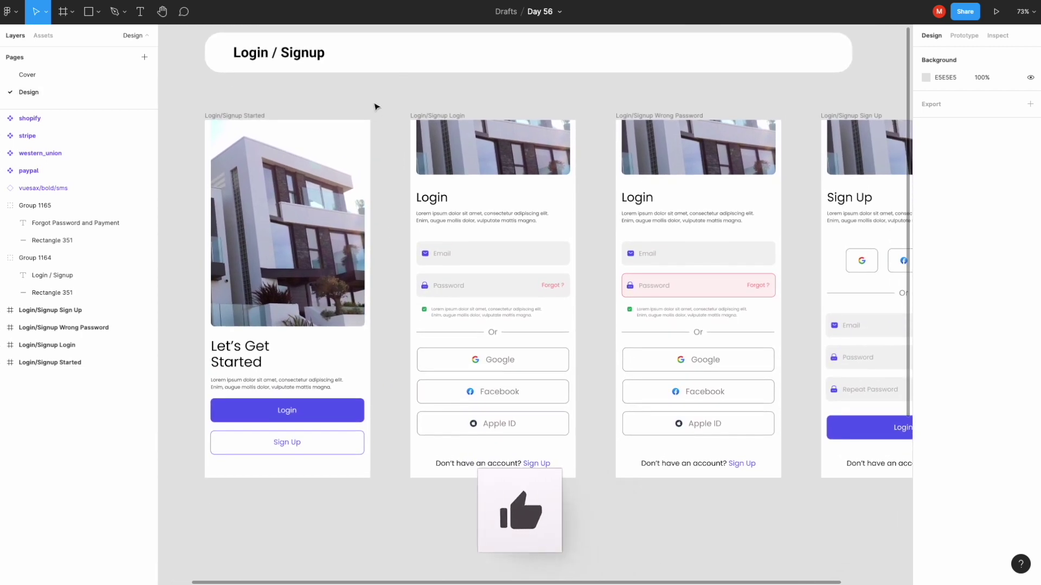
click(362, 216)
click(395, 262)
scroll(395, 263, down, 4)
scroll(396, 263, down, 4)
scroll(386, 258, down, 2)
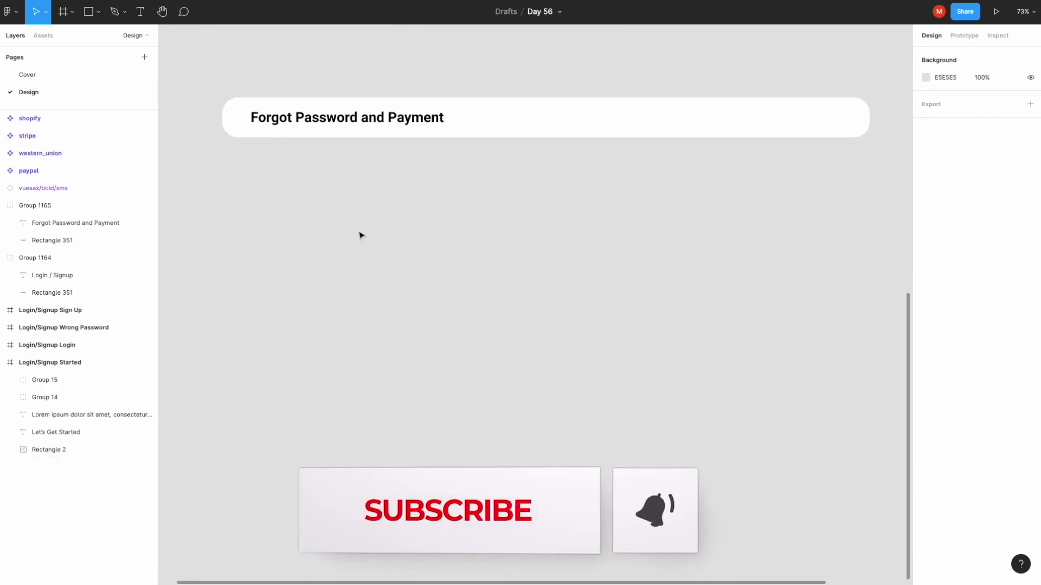
click(64, 17)
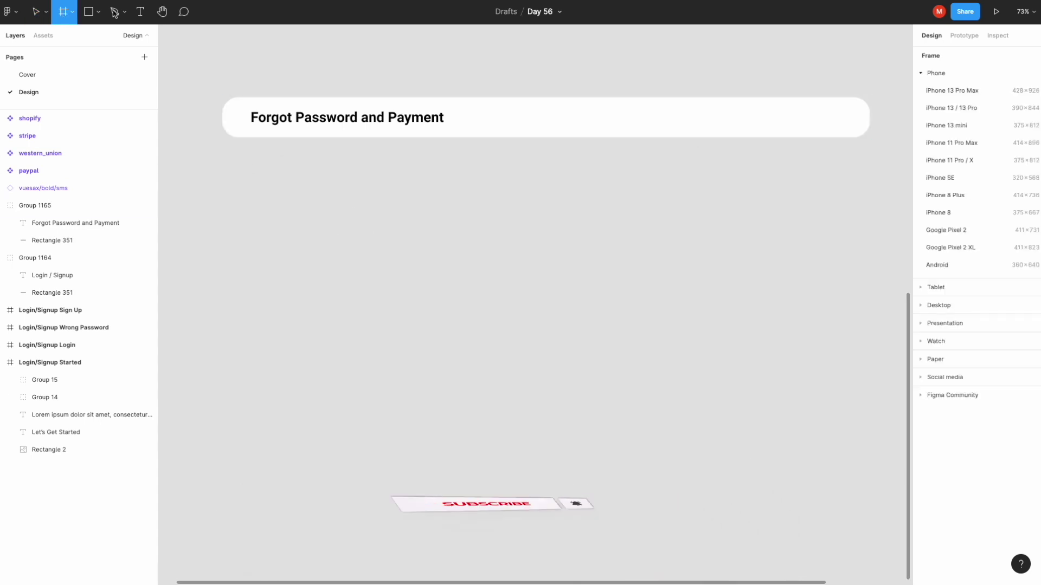
Step: Add a 414×896 iPhone 11 Pro Max frame and compare it with the Login/Signup Started screen
click(953, 145)
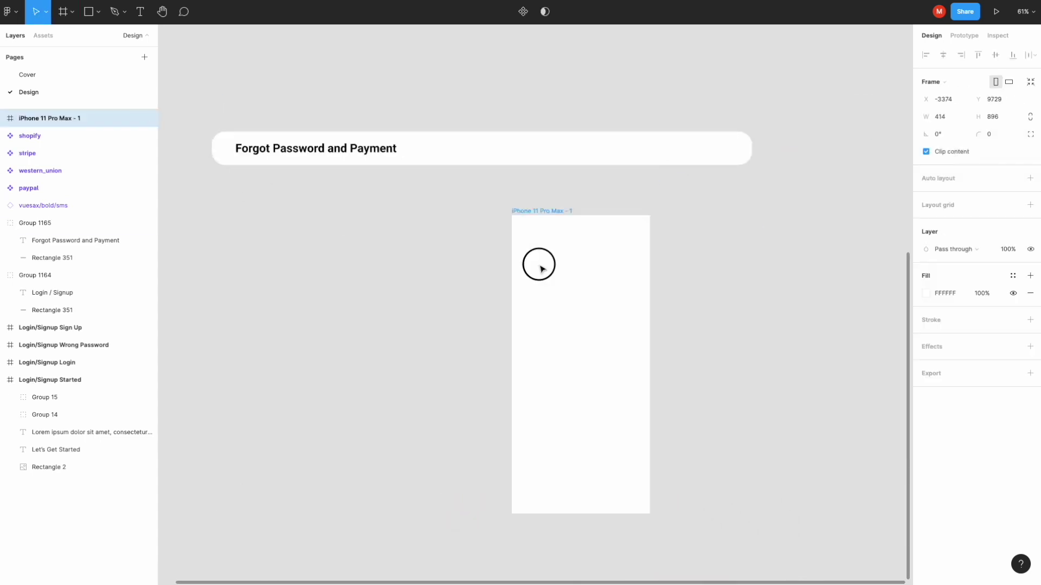
drag(714, 238, 265, 236)
scroll(268, 233, up, 1)
scroll(279, 225, up, 2)
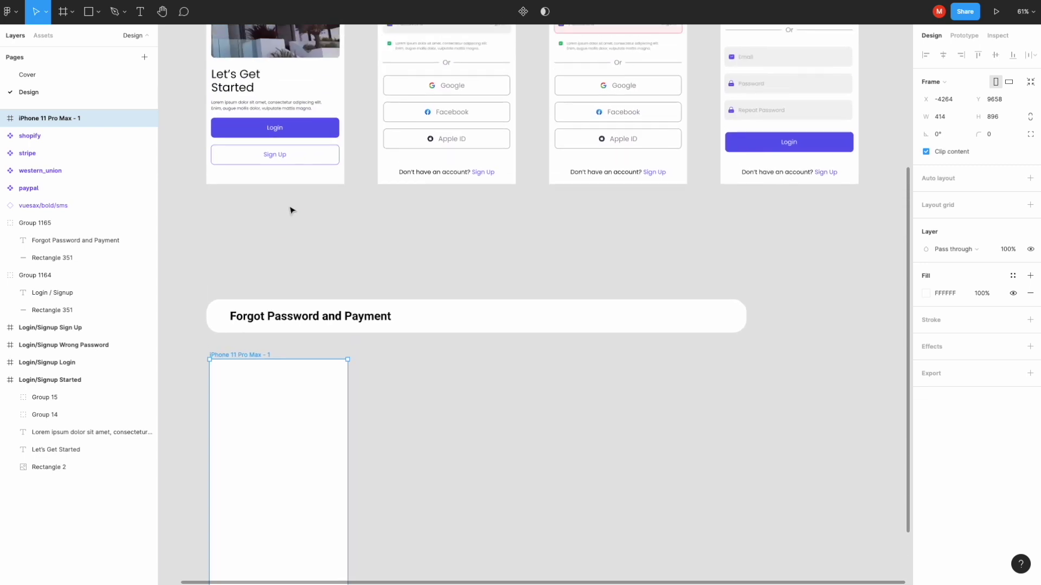
click(315, 187)
scroll(323, 186, up, 5)
scroll(303, 216, up, 1)
click(261, 258)
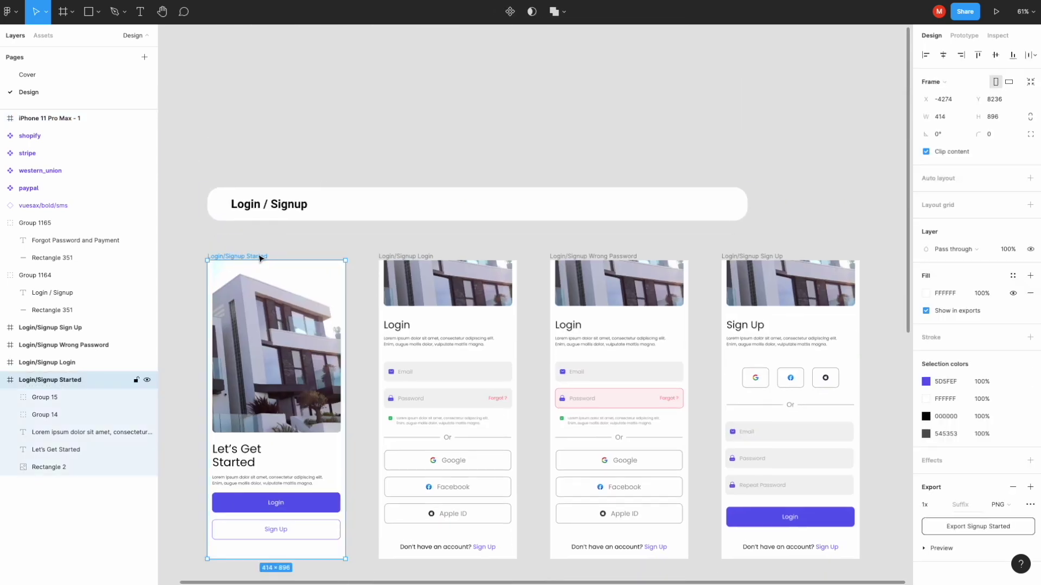
Step: Align the new phone frame under the banner's left edge
scroll(255, 261, down, 2)
scroll(255, 262, down, 3)
scroll(256, 262, down, 2)
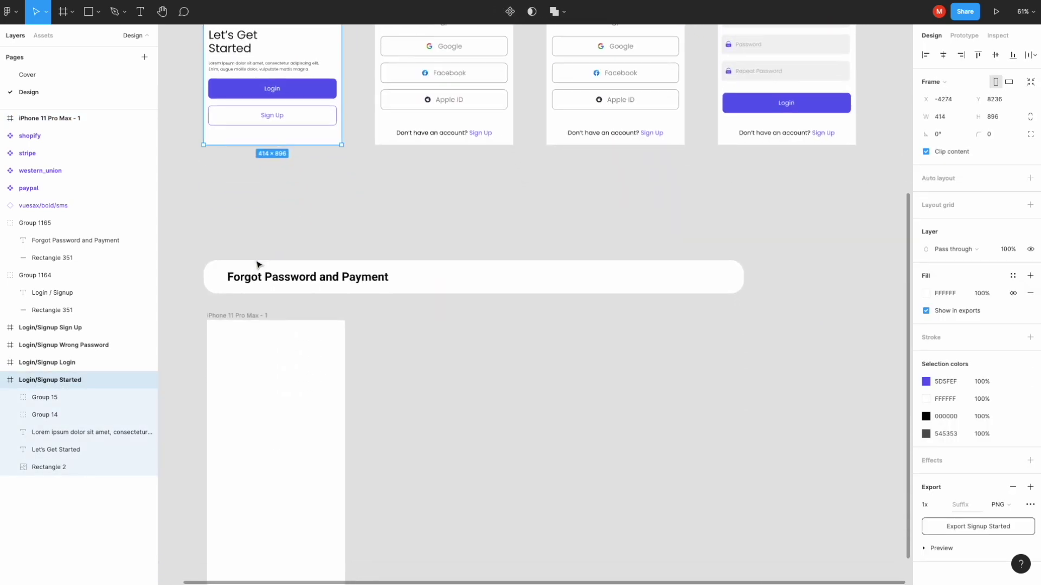
scroll(249, 268, down, 1)
click(239, 276)
drag(232, 276, 228, 288)
scroll(233, 282, down, 1)
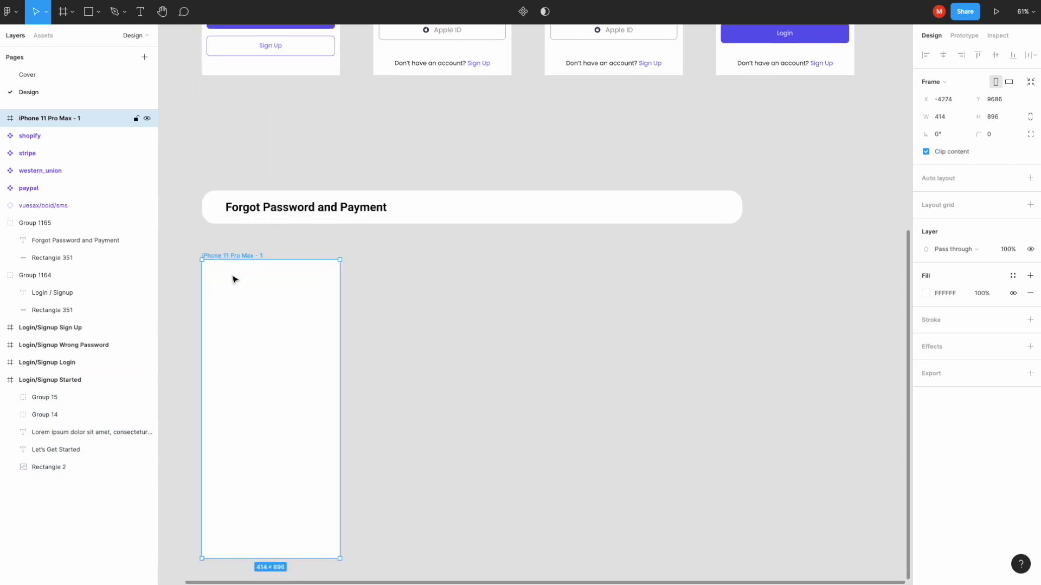
Step: Rename the new frame to 'Forgot Password'
double_click(239, 256)
text(Forgot Password)
key(Return)
scroll(312, 315, up, 5)
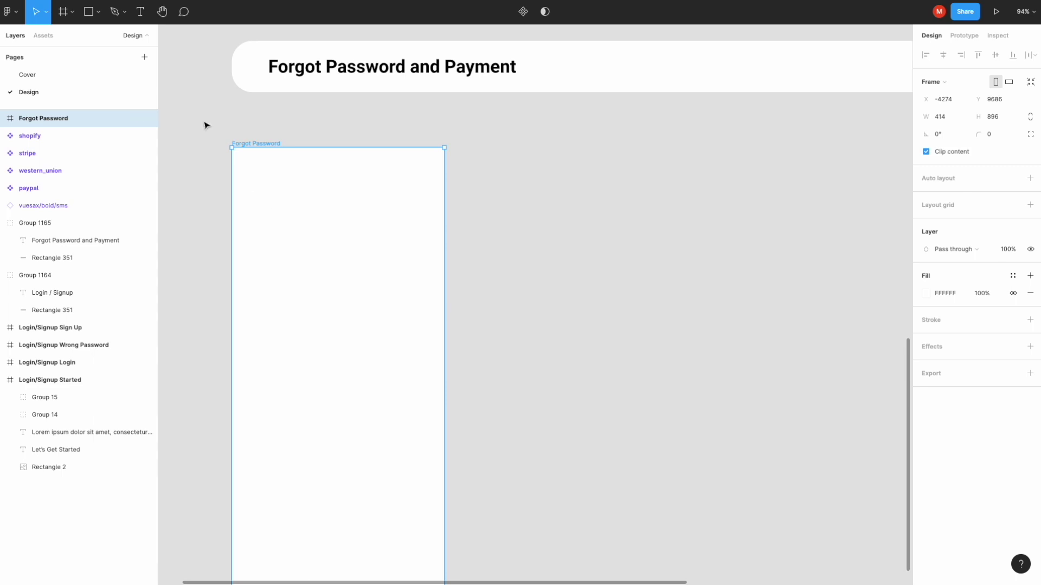
key(r)
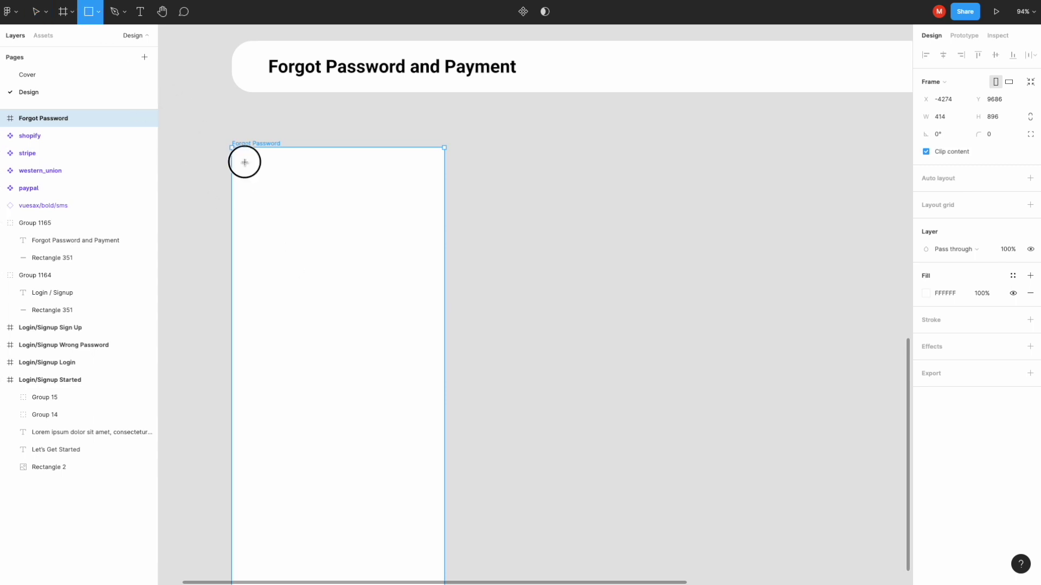
Step: Draw a 40×40 square at the frame's top-left with corner radius 10
drag(244, 162, 265, 182)
click(950, 101)
text(40)
key(Return)
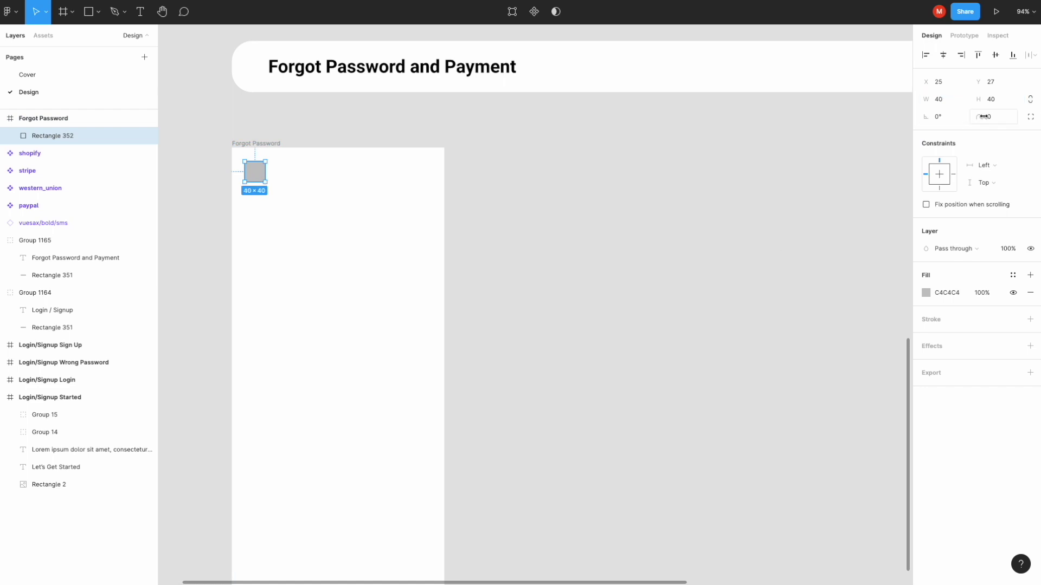
text(10)
key(Return)
Step: Fill the square with light grey F3F3F3 sampled from the login inputs
scroll(782, 254, down, 5)
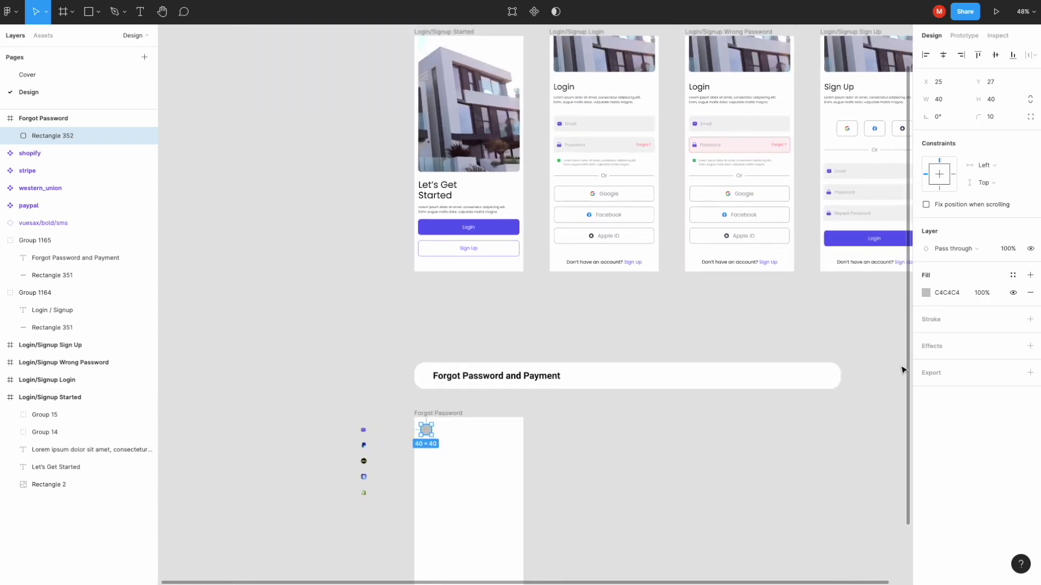
click(927, 294)
click(797, 458)
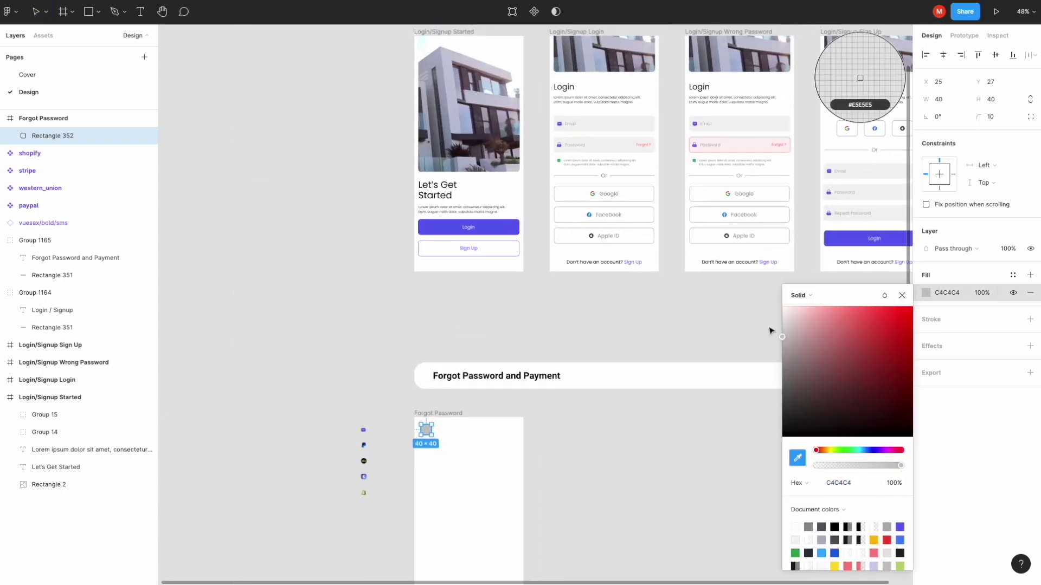
click(745, 124)
click(902, 295)
click(530, 428)
Step: Add a 10px layout grid to the Forgot Password frame
scroll(446, 442, up, 3)
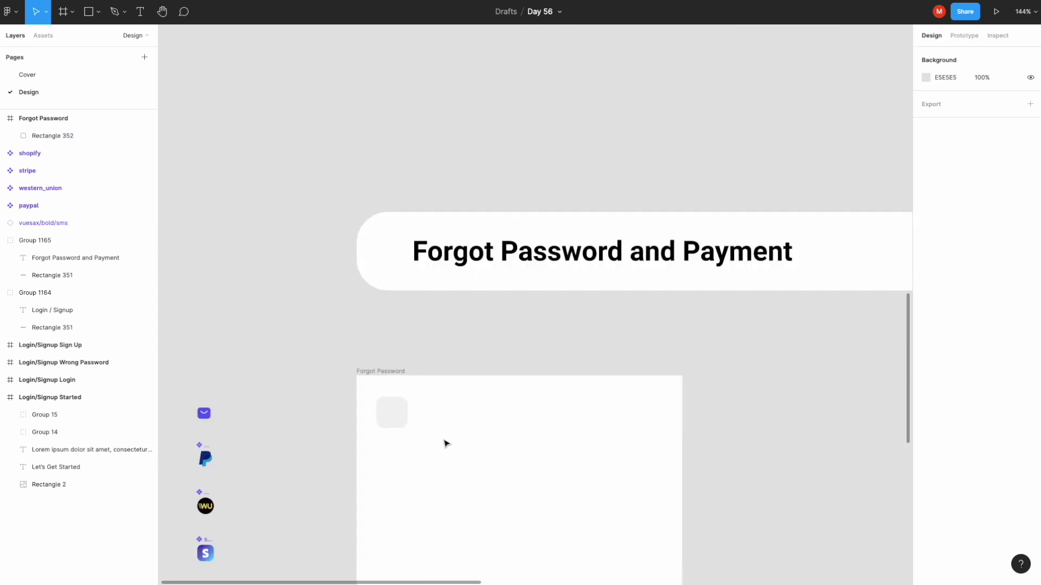
scroll(445, 443, up, 3)
scroll(446, 444, down, 3)
scroll(379, 303, down, 2)
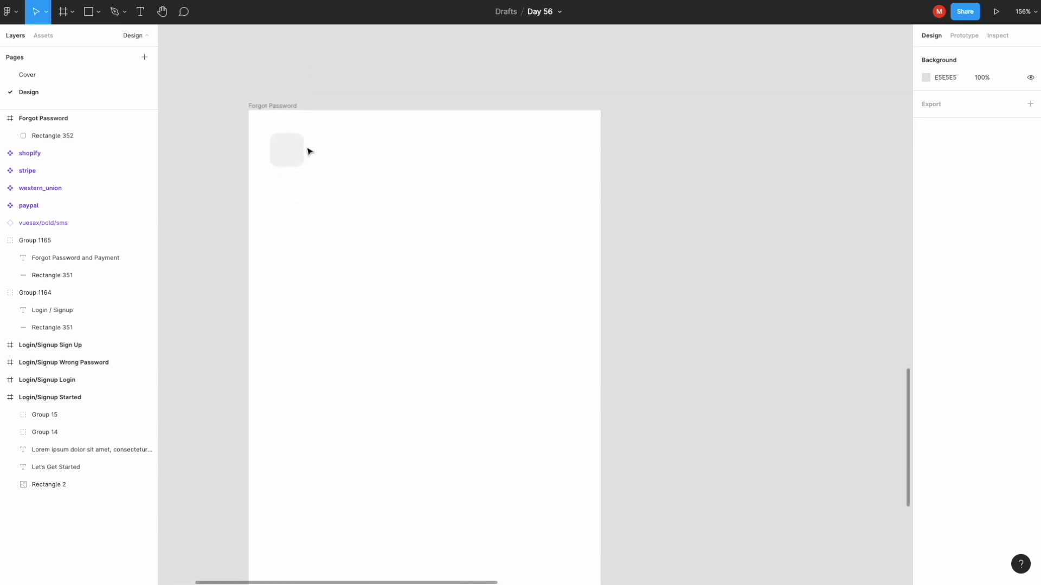
click(282, 106)
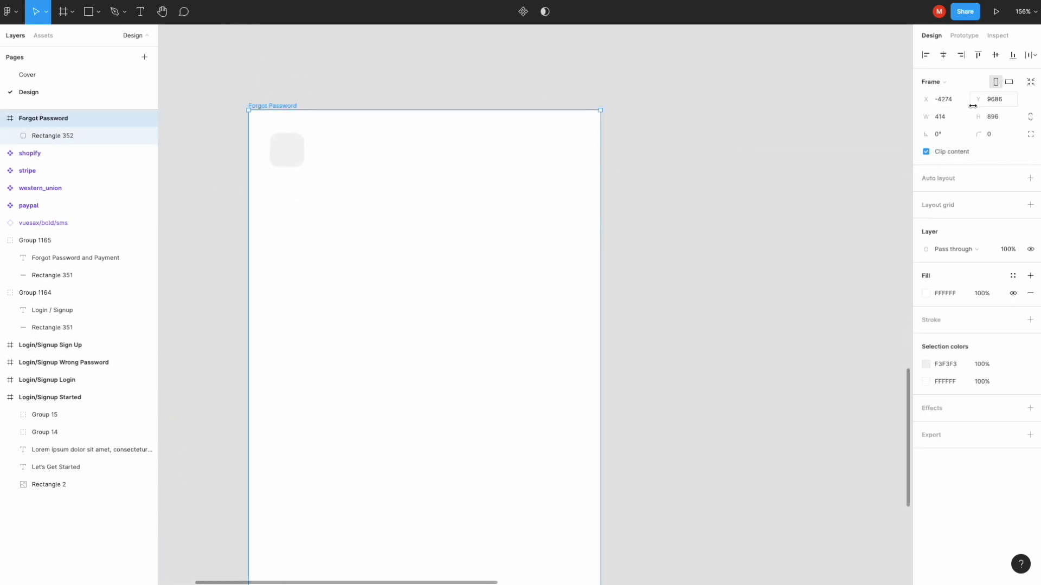
click(933, 208)
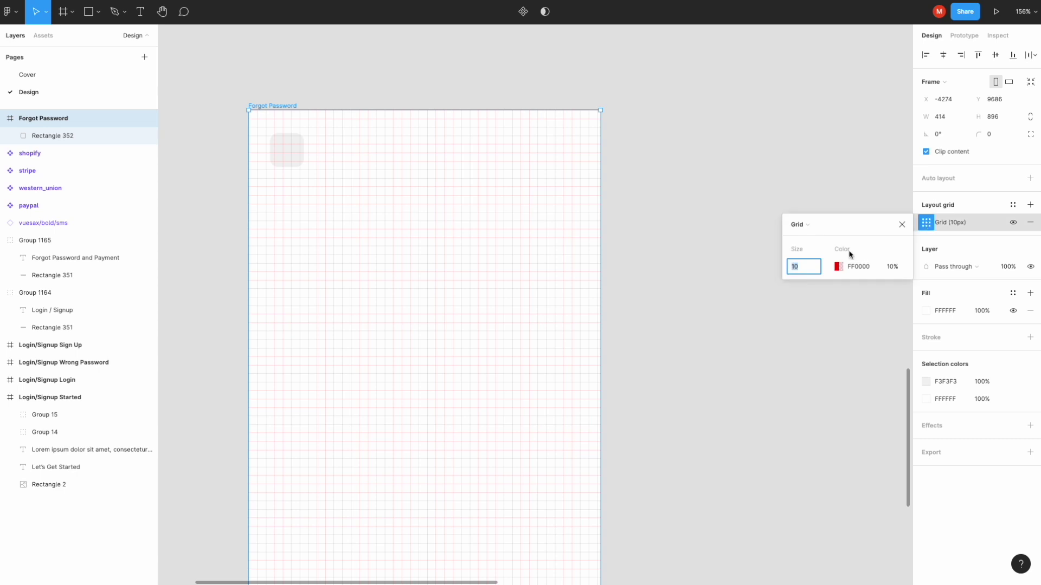
Step: Try frame grid sizes stepping from 40 down to 32
click(820, 240)
click(807, 267)
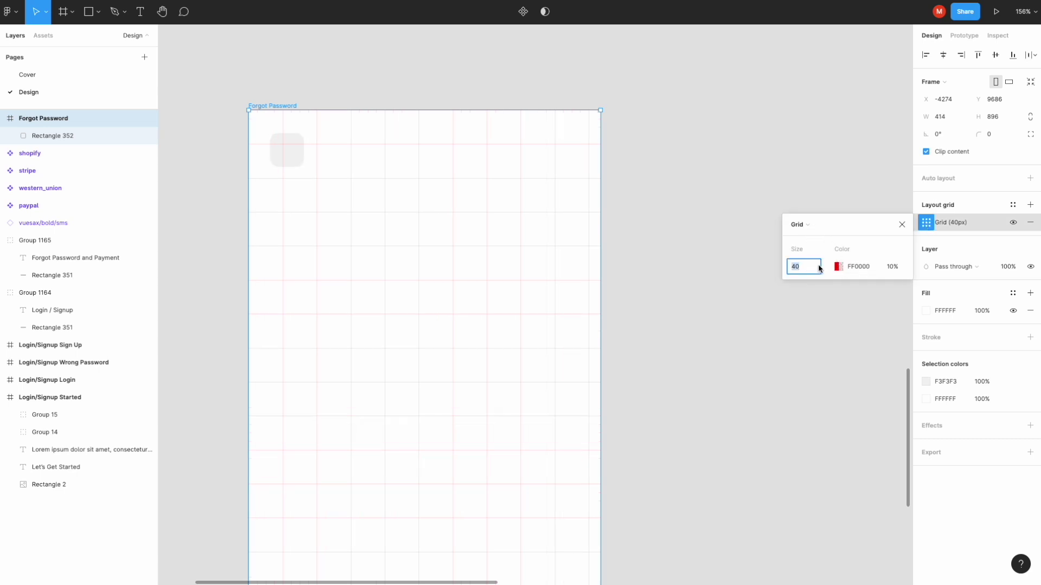
key(Down)
key(Down)
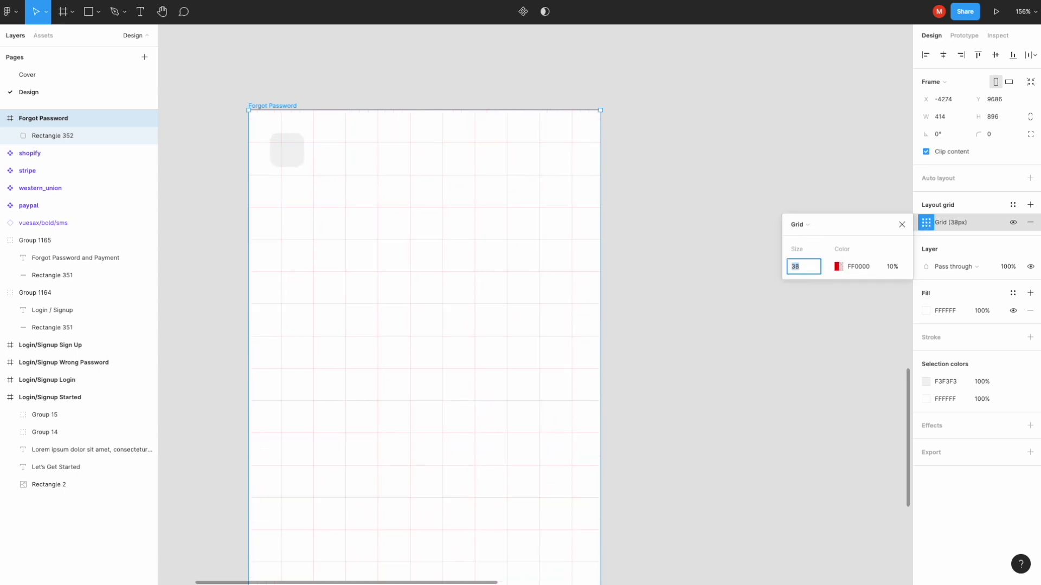
key(Down)
key(Down)
key(Down)
key(Down)
key(Down)
key(Down)
key(Escape)
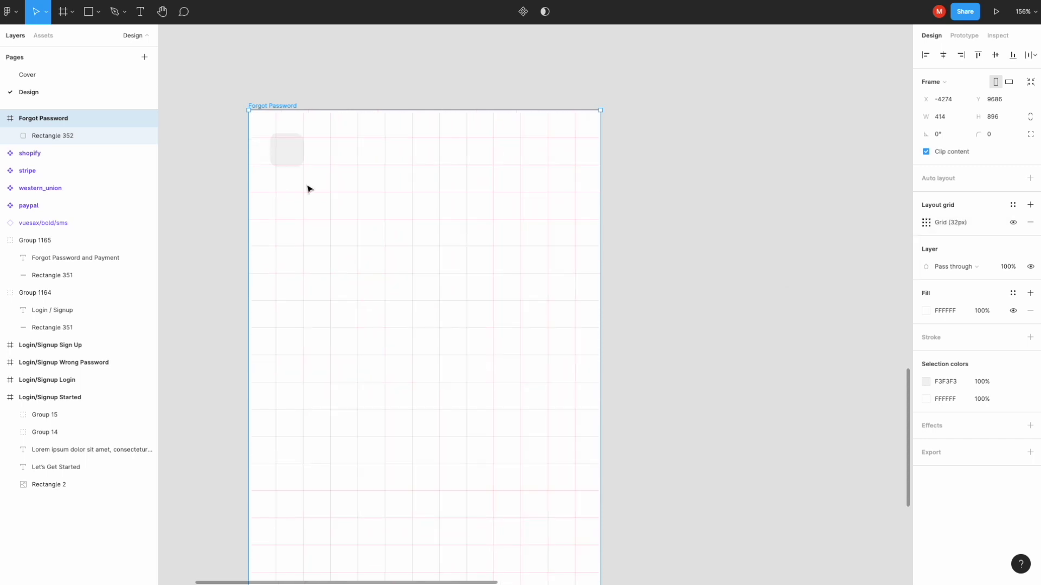
click(289, 149)
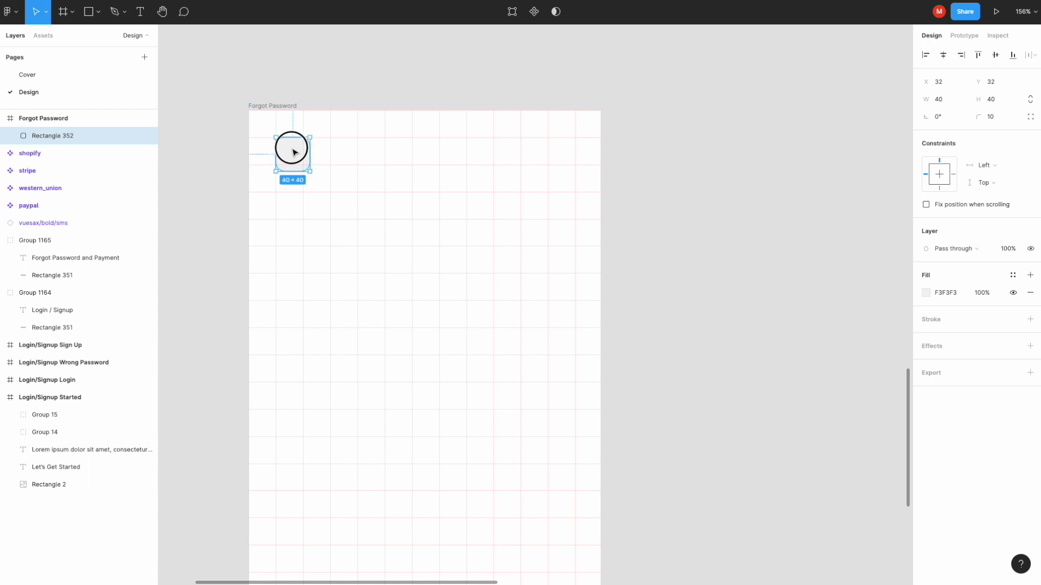
click(439, 87)
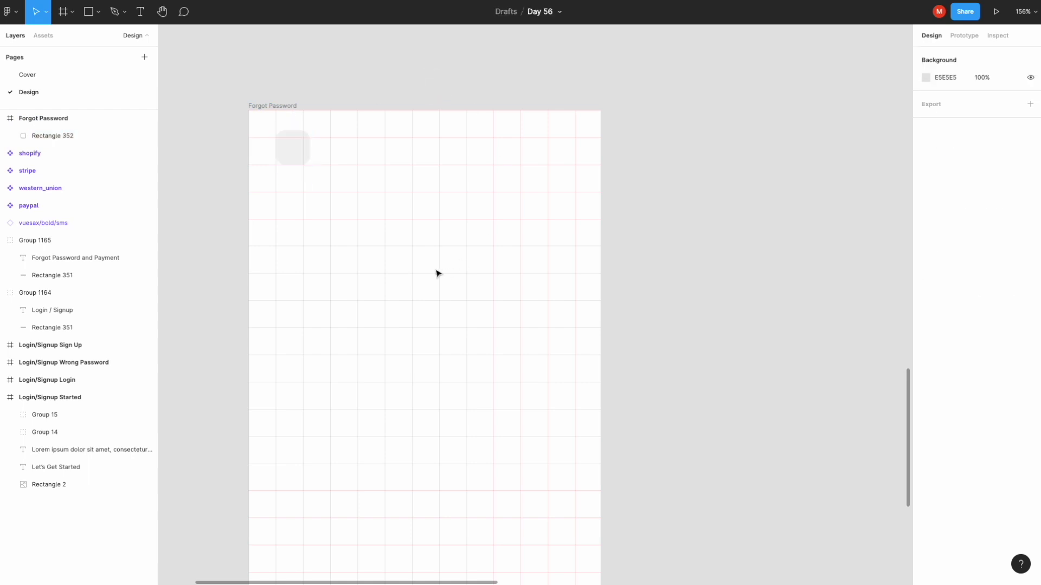
Step: Set the Forgot Password frame's layout grid size to 23
scroll(332, 184, down, 5)
scroll(332, 184, up, 5)
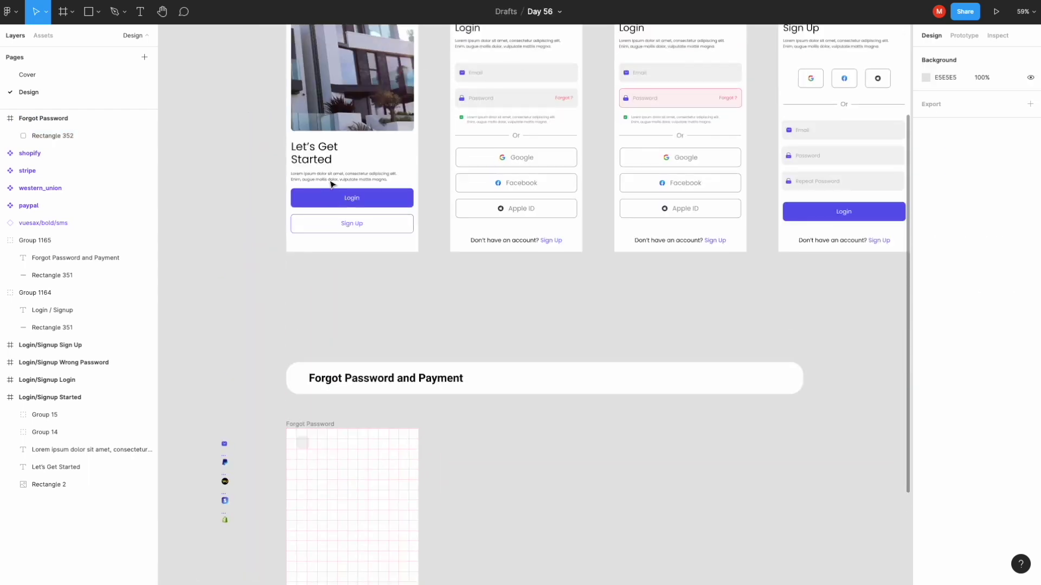
scroll(332, 184, up, 2)
scroll(332, 184, down, 3)
scroll(332, 356, down, 2)
scroll(300, 279, up, 3)
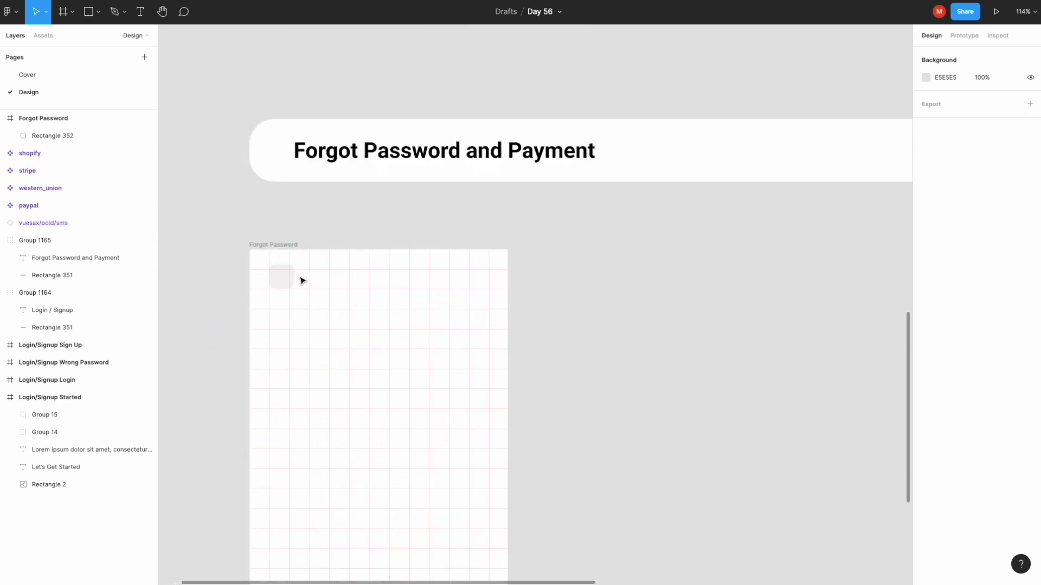
scroll(344, 275, up, 3)
scroll(325, 266, down, 1)
click(325, 266)
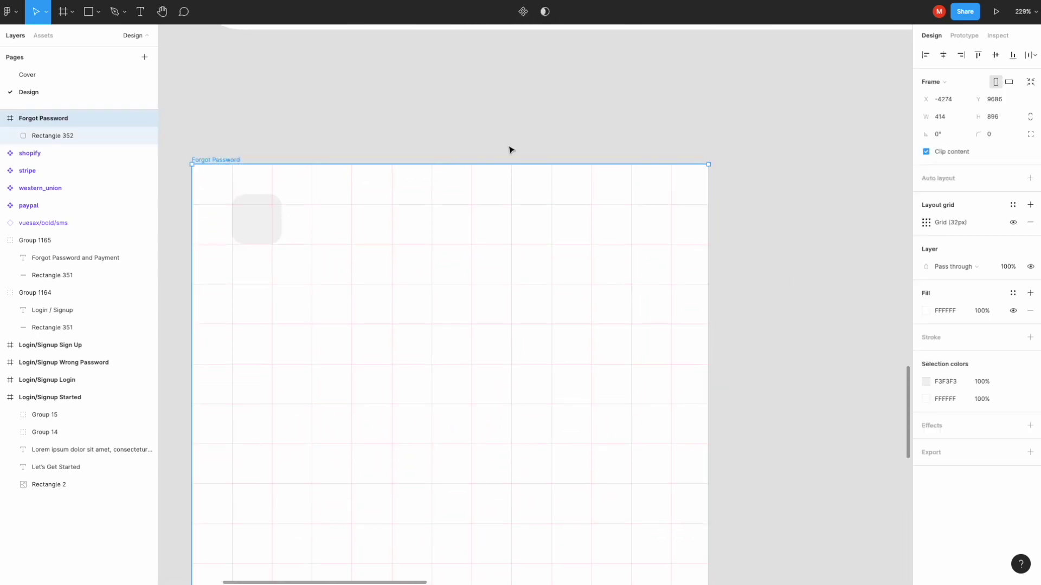
click(926, 223)
text(24)
key(Return)
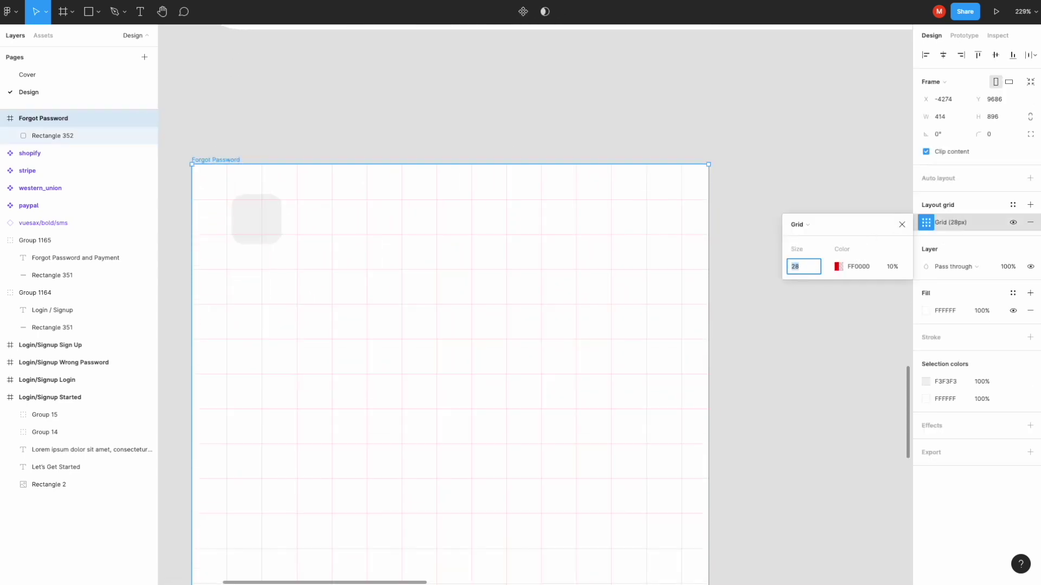
key(Down)
Step: Snap the rounded square to X 23, Y 23 and hide the layout grid
click(260, 214)
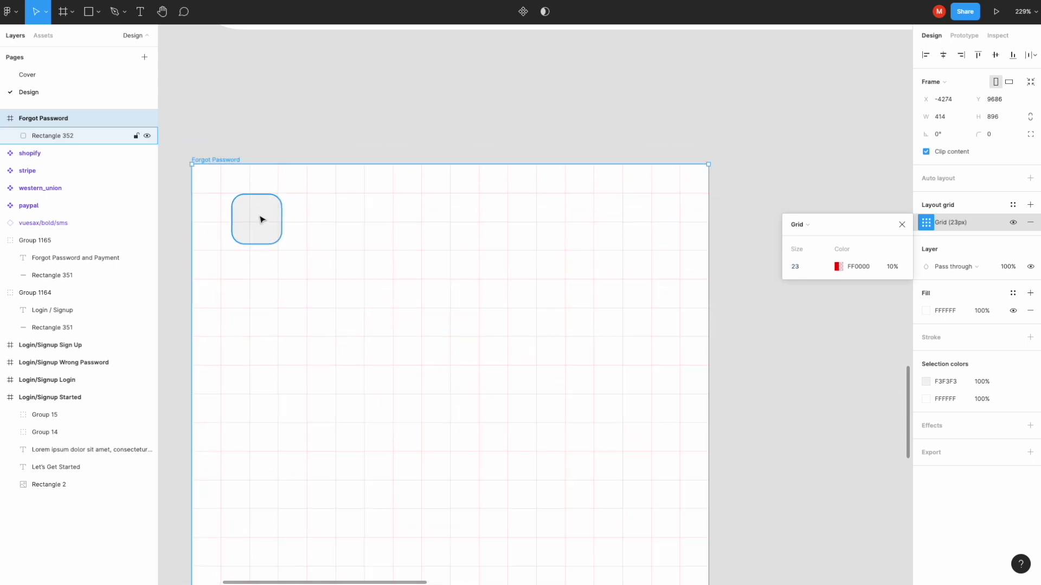
click(260, 220)
drag(258, 220, 245, 220)
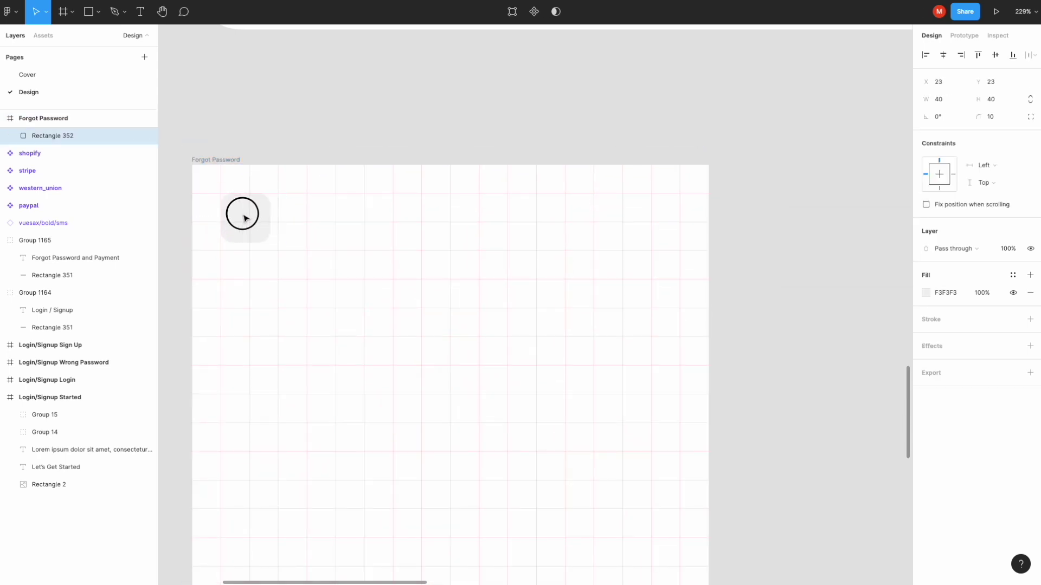
click(374, 138)
scroll(298, 287, down, 3)
click(291, 158)
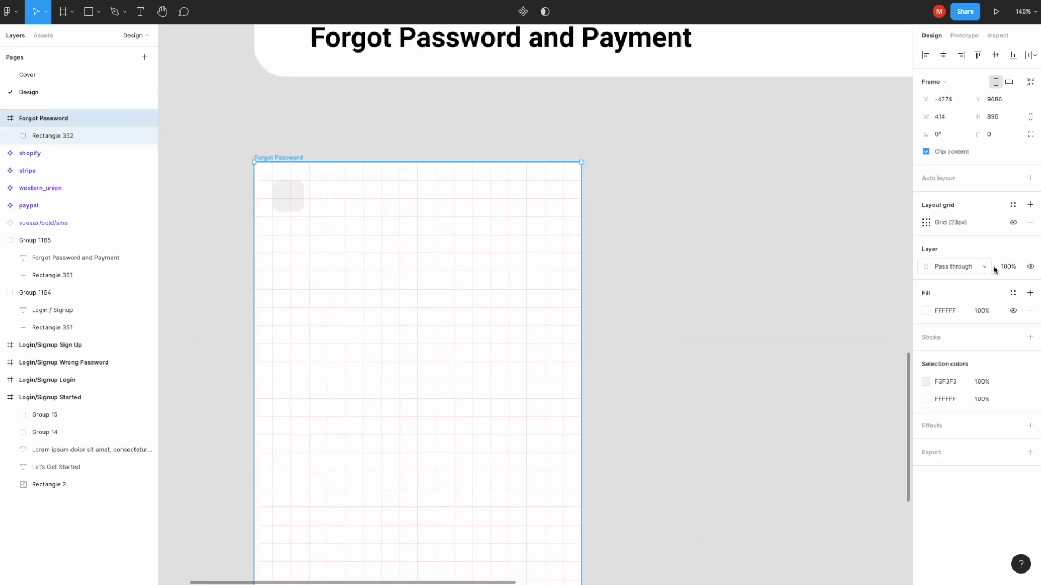
click(1012, 222)
Step: Try searching 'arr' in the Font Awesome Icons plugin, then close it
right_click(417, 207)
mouse_move(456, 459)
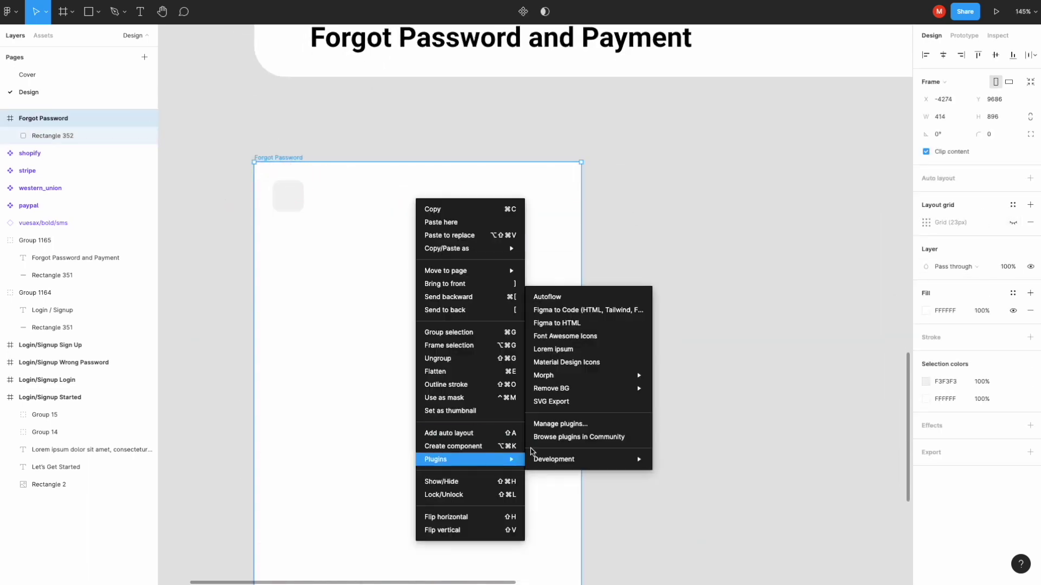
click(589, 341)
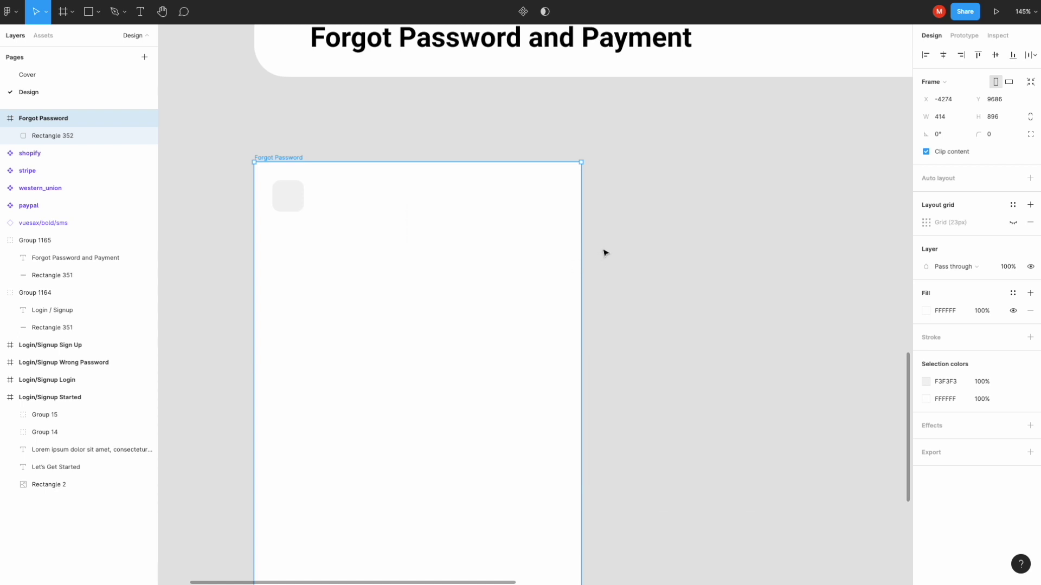
click(506, 180)
text(arr)
click(608, 143)
Step: Insert the Material Design keyboard_arrow_left icon onto the top-left rounded square
right_click(453, 254)
mouse_move(504, 501)
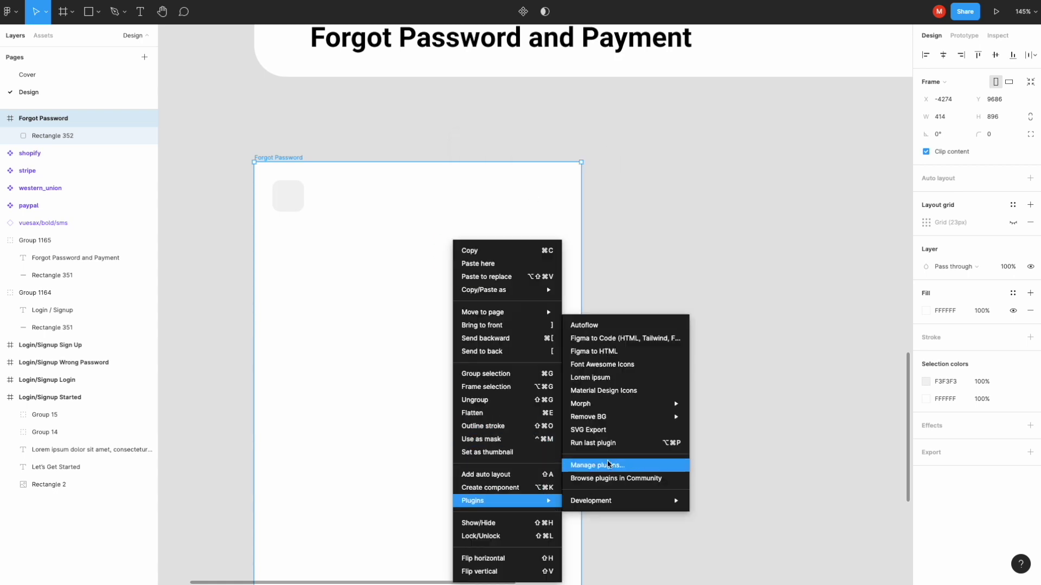
click(623, 395)
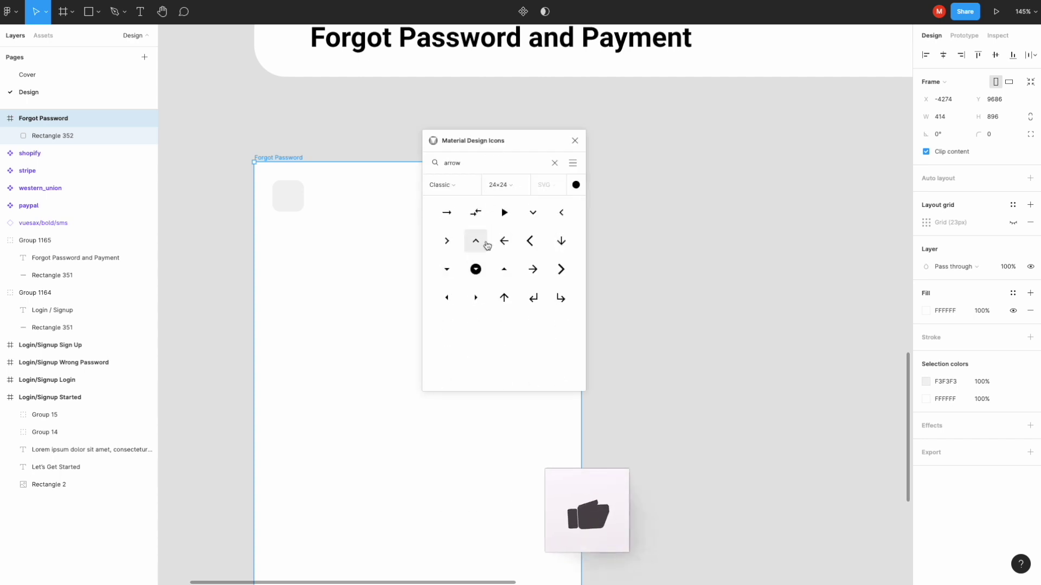
click(561, 212)
click(575, 141)
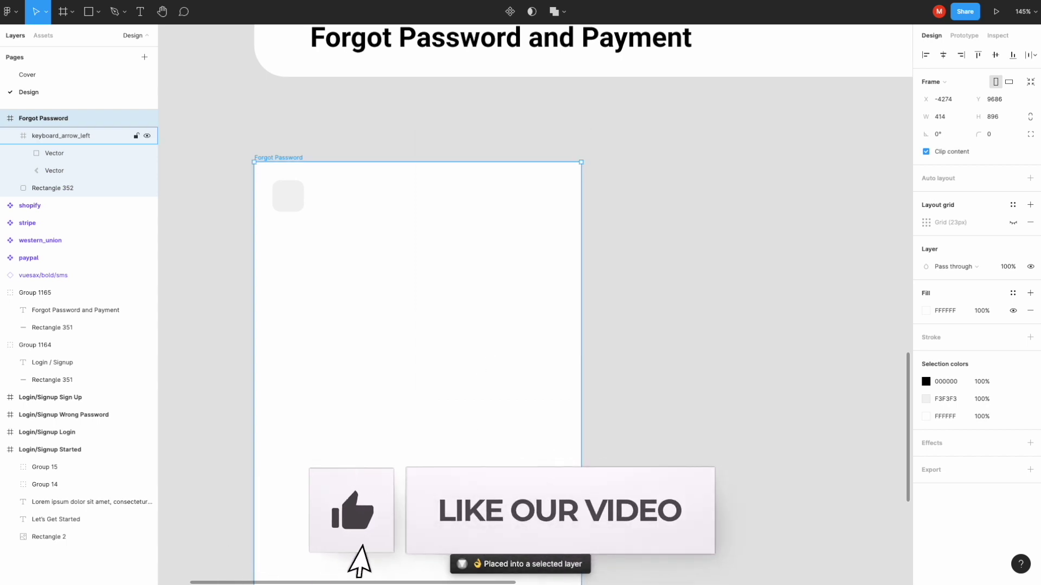
drag(416, 511, 353, 348)
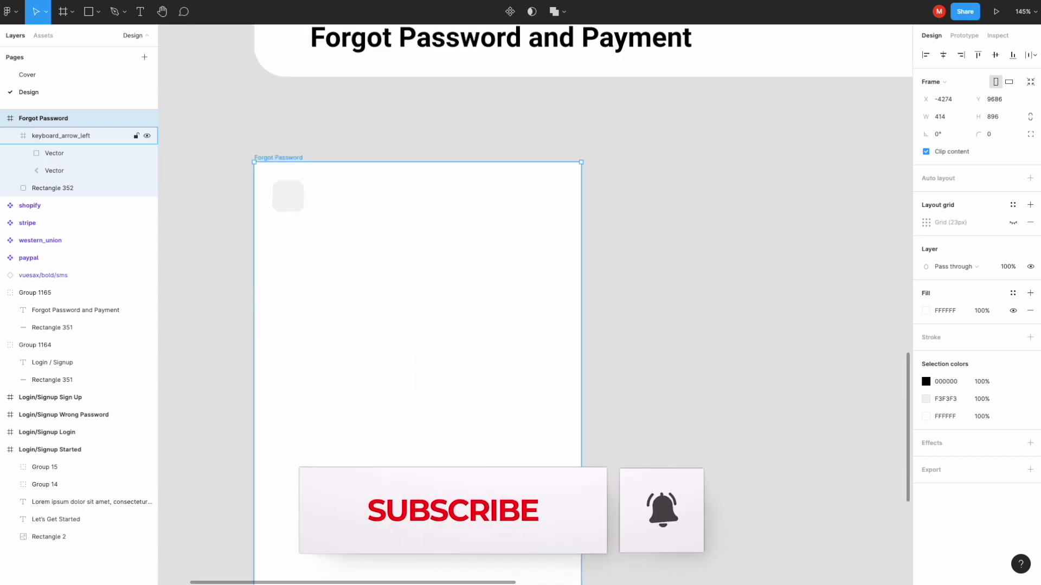
click(337, 317)
drag(336, 318, 288, 196)
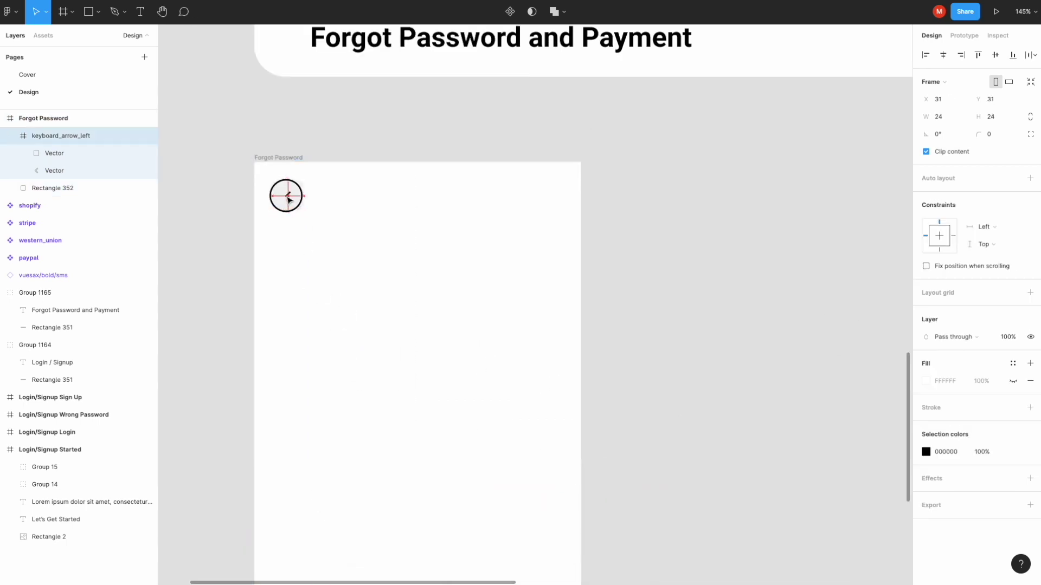
Step: Show the Forgot Password frame's layout grid again
scroll(394, 217, up, 4)
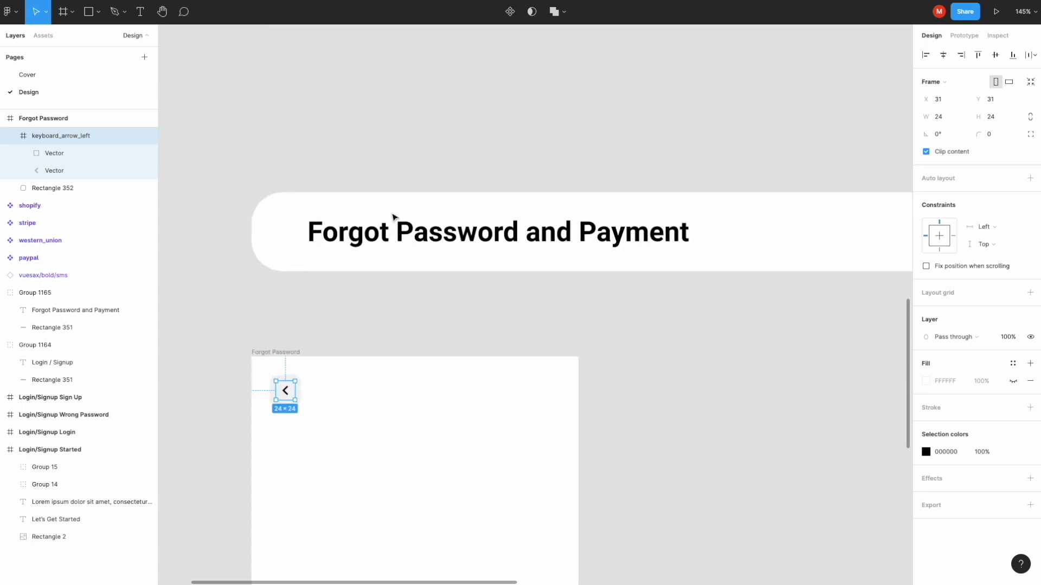
scroll(393, 218, down, 5)
scroll(393, 218, up, 3)
scroll(394, 217, down, 4)
click(393, 218)
scroll(391, 249, down, 3)
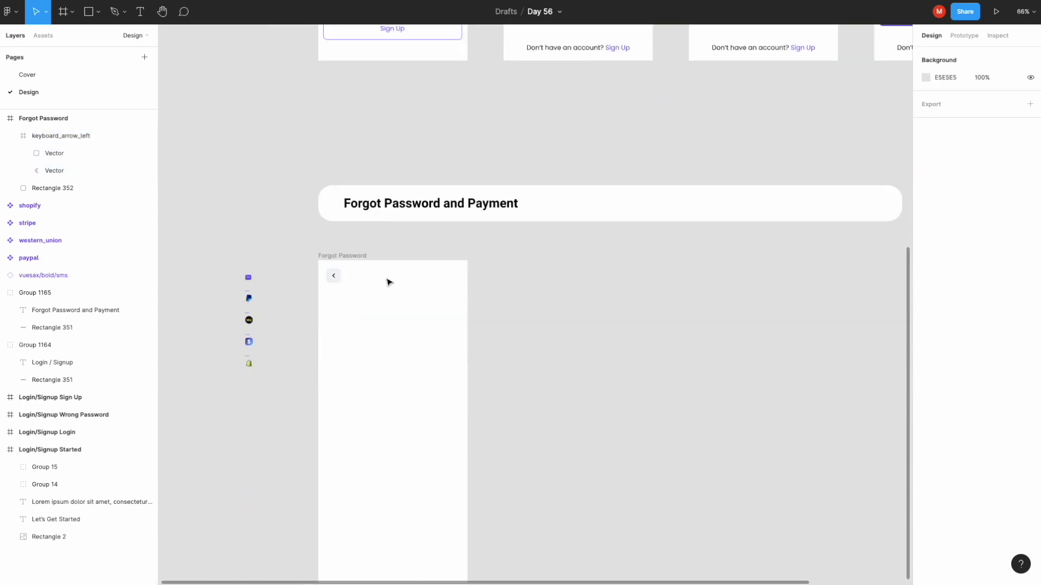
scroll(374, 293, up, 3)
scroll(357, 308, up, 2)
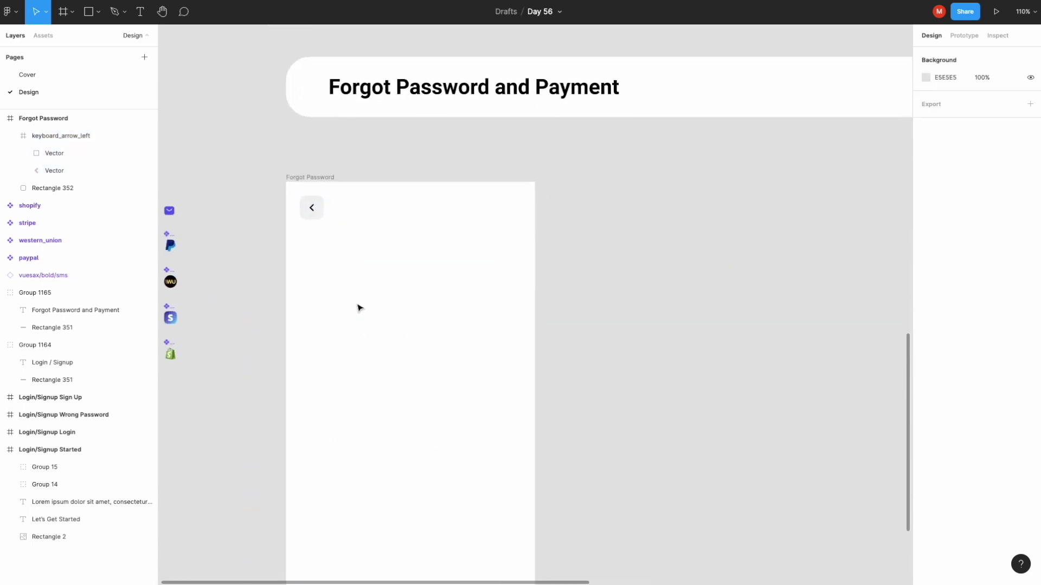
click(88, 12)
click(34, 13)
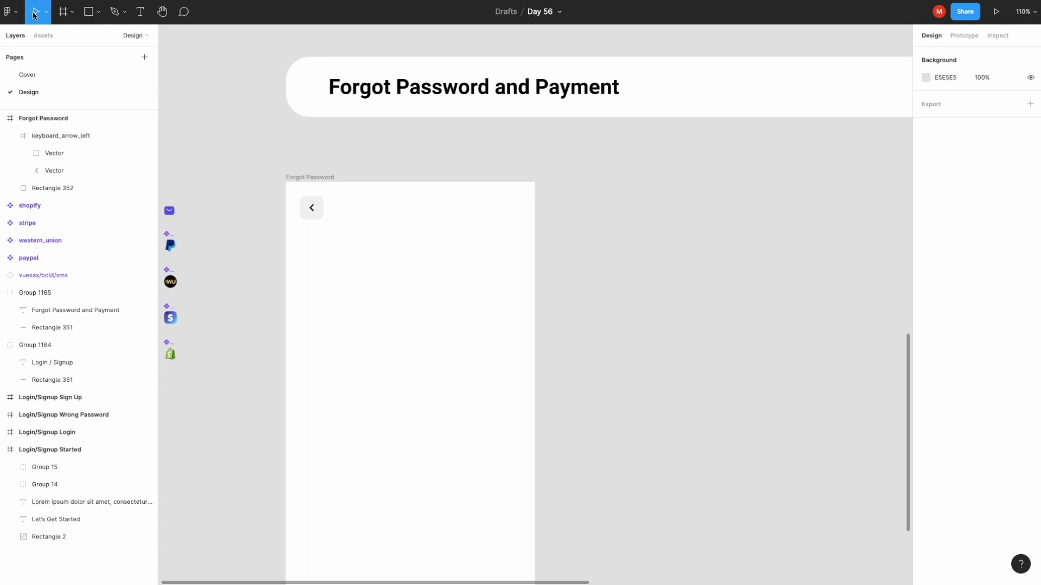
click(314, 176)
click(1012, 223)
Step: Draw a 368×230 rectangle below the back button with corner radius 10
key(r)
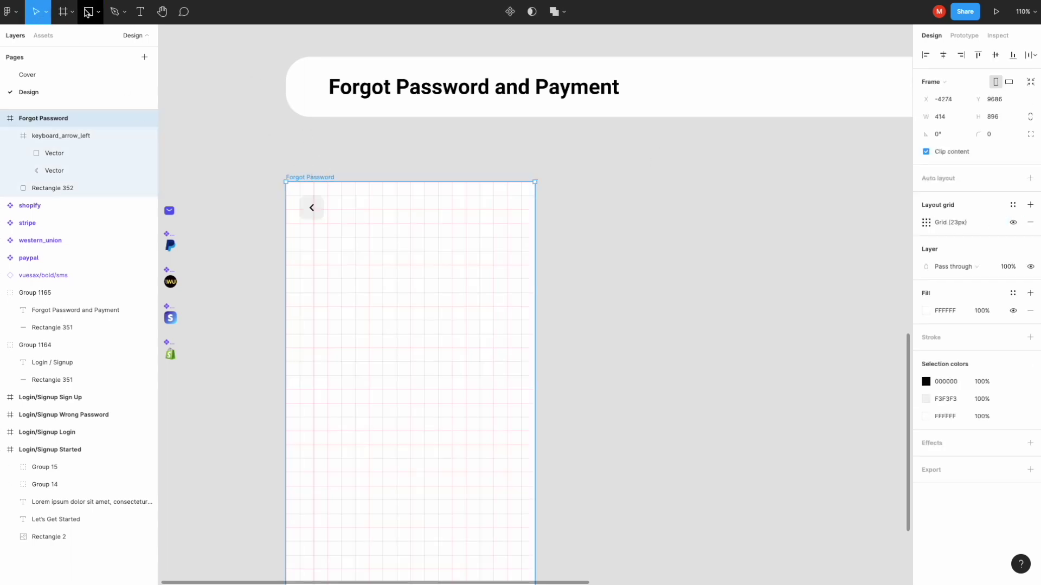
drag(302, 238, 520, 337)
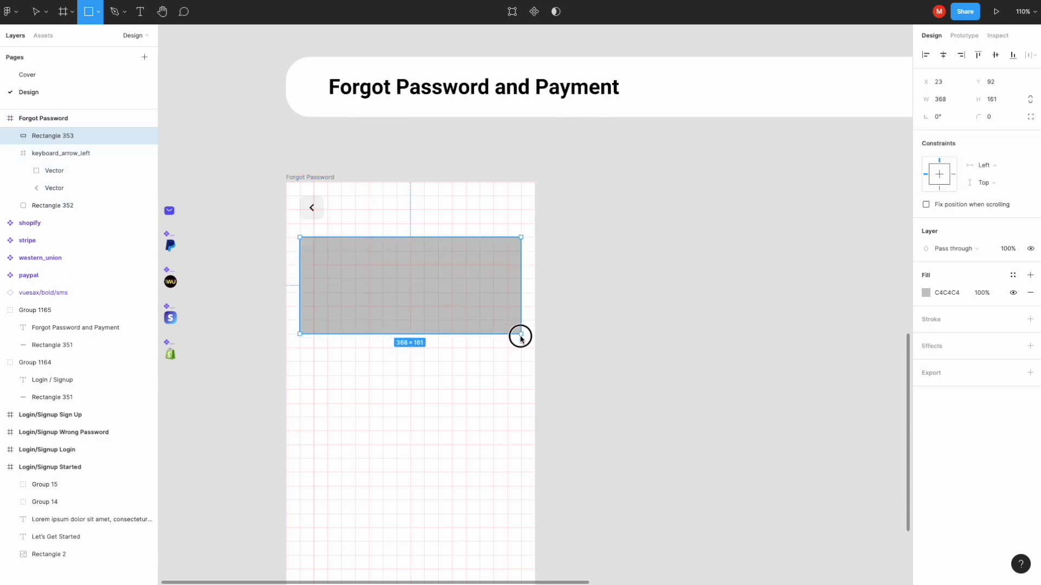
drag(520, 337, 521, 374)
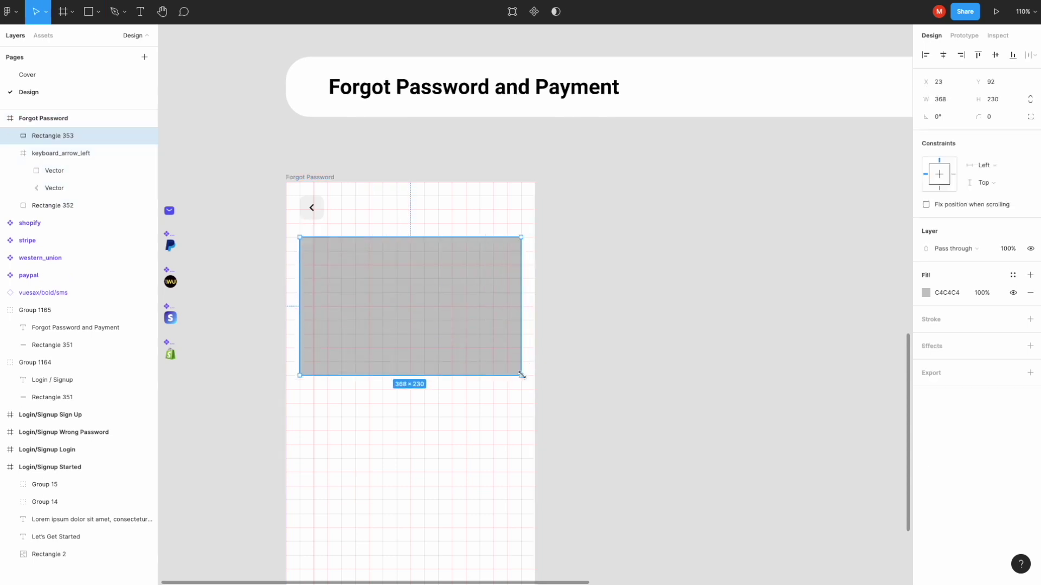
click(993, 116)
text(20)
key(Return)
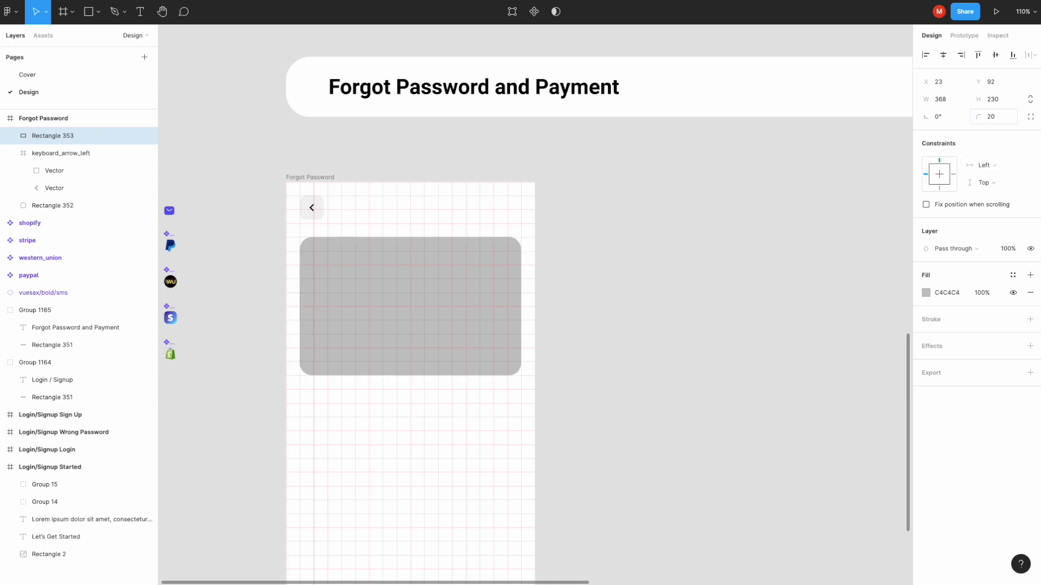
text(10)
click(810, 158)
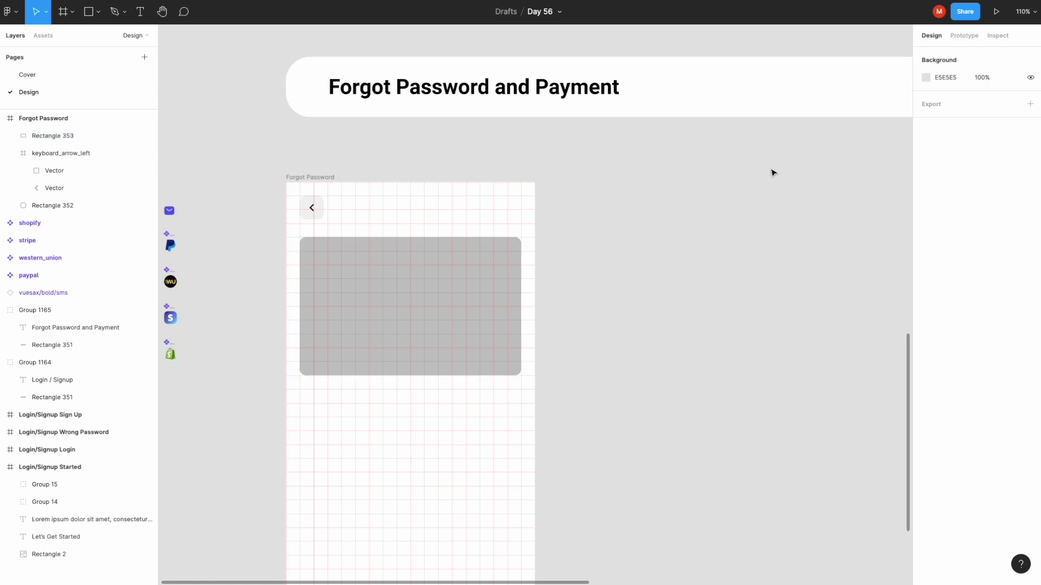
click(435, 274)
Step: Give the rectangle an image fill using the modern house photo
click(925, 295)
click(809, 295)
click(810, 360)
click(848, 373)
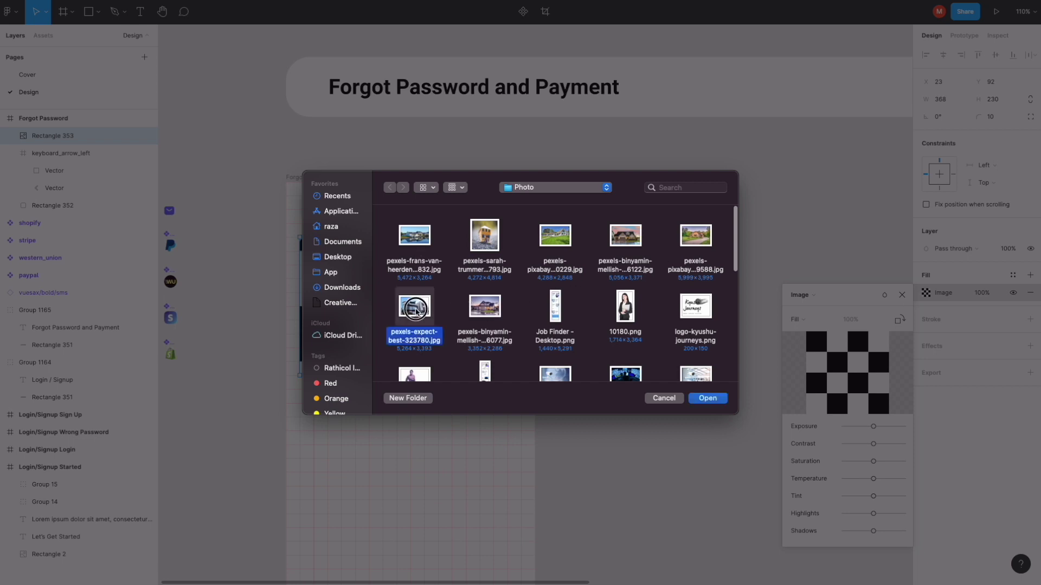
double_click(416, 309)
click(910, 303)
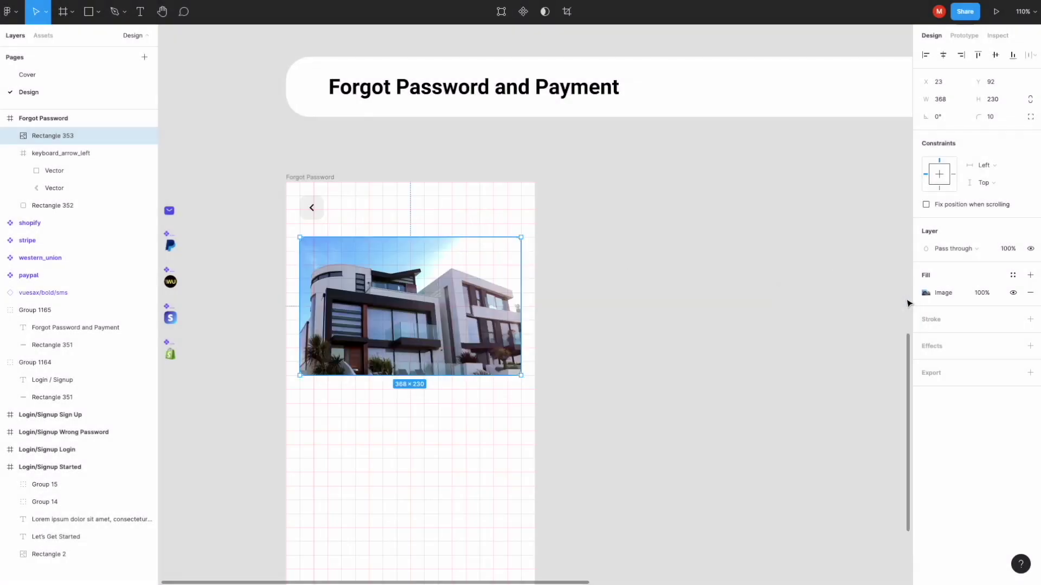
click(730, 255)
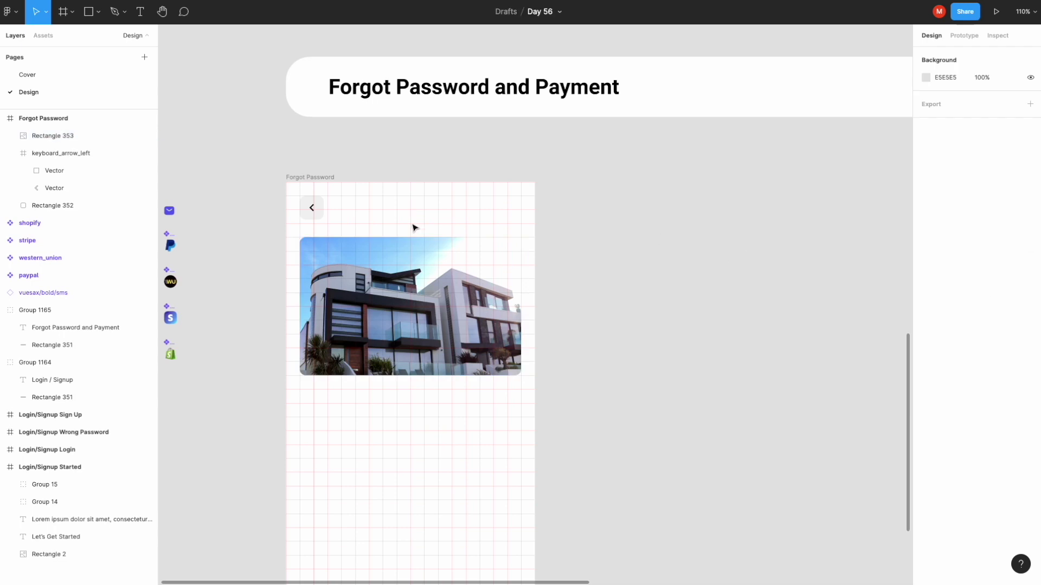
Step: Hide the Forgot Password frame's layout grid
scroll(388, 254, down, 2)
scroll(368, 228, down, 1)
click(324, 150)
click(1011, 222)
click(669, 269)
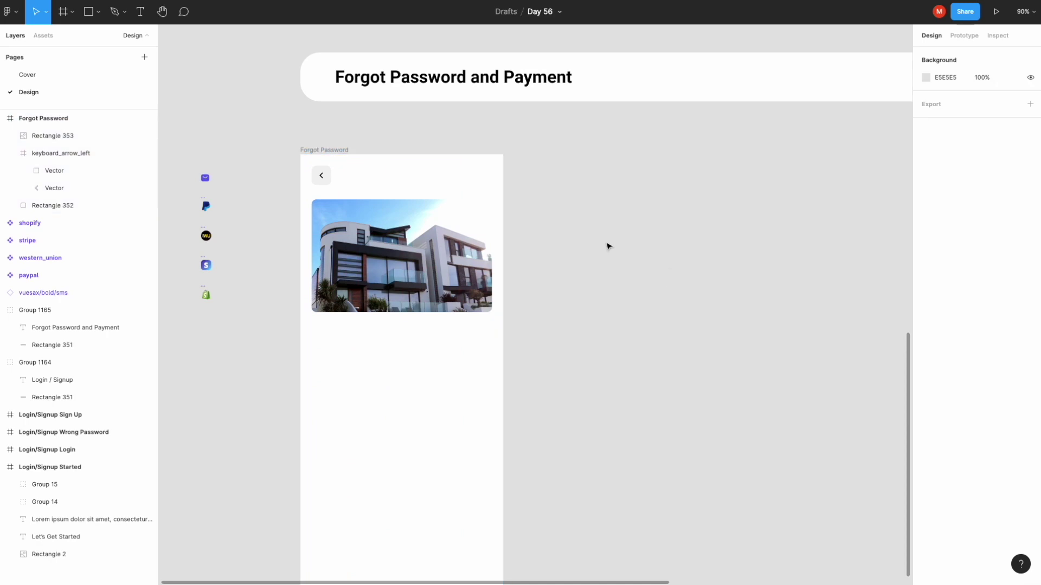
Step: Swap the card's image, settling on the house-at-dusk photo
click(423, 234)
click(934, 293)
click(847, 373)
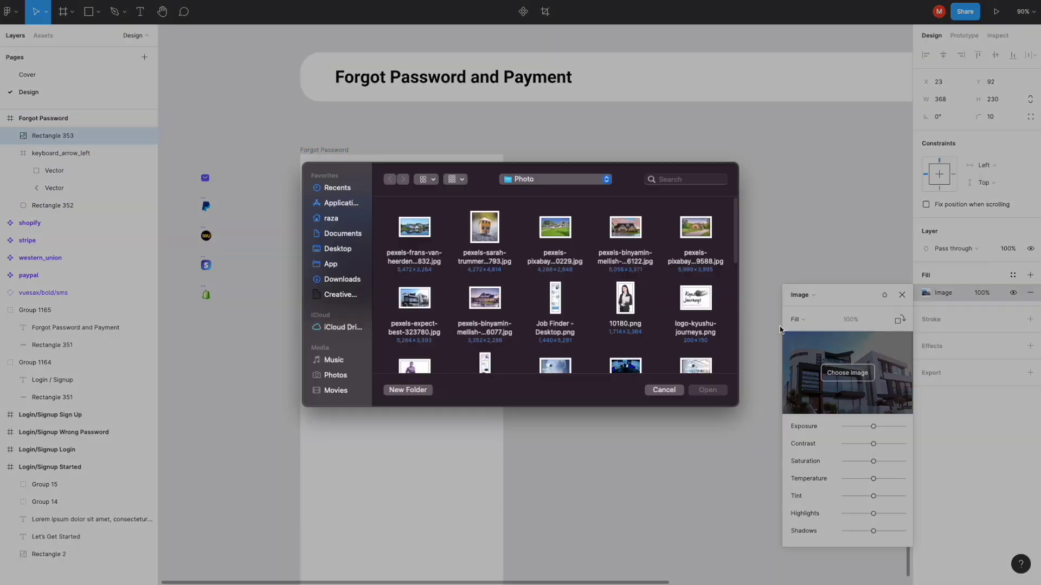
click(550, 235)
double_click(550, 235)
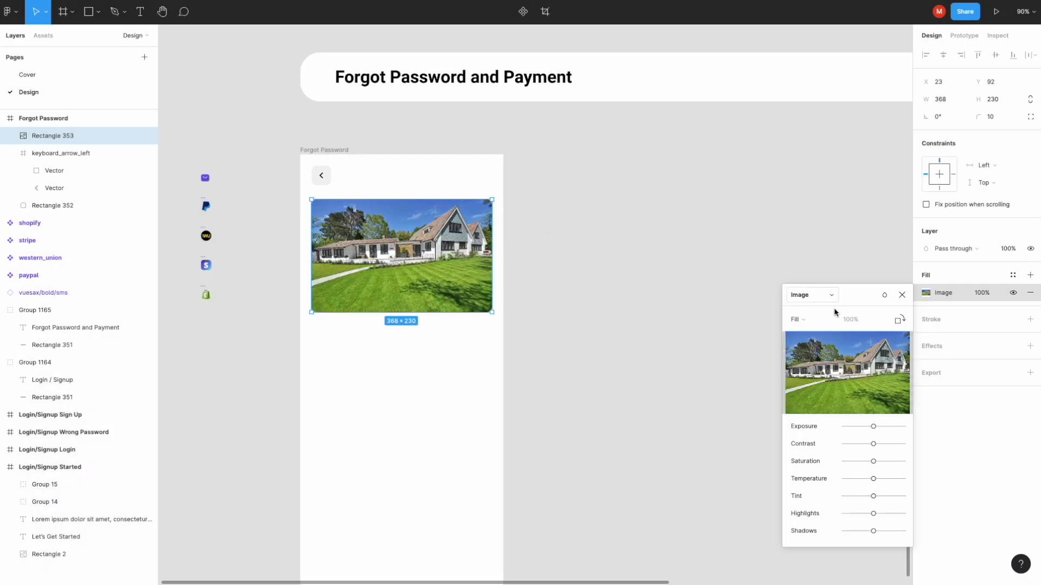
click(847, 371)
click(637, 242)
click(710, 400)
click(902, 295)
click(697, 258)
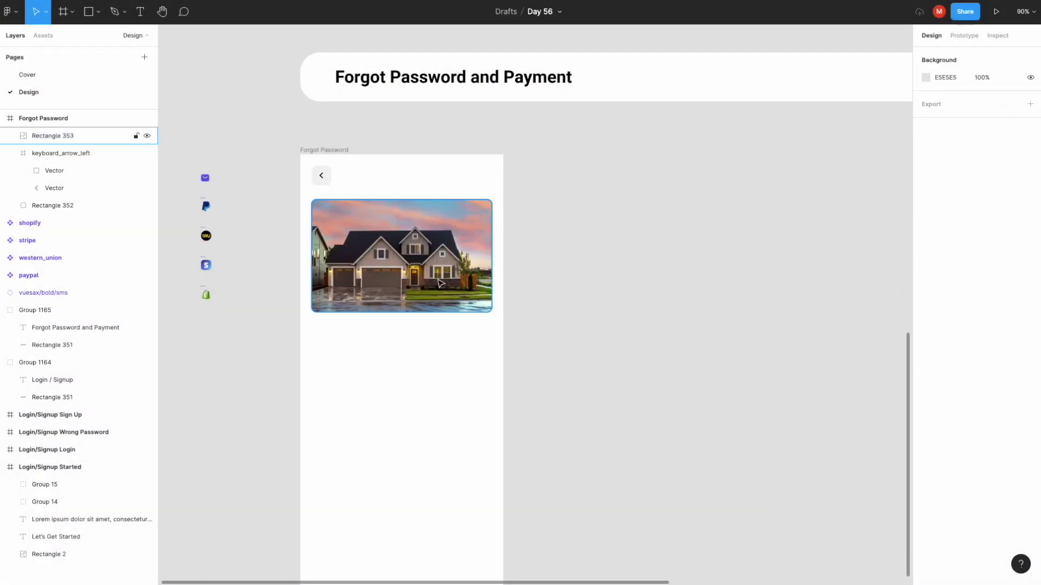
scroll(412, 298, down, 2)
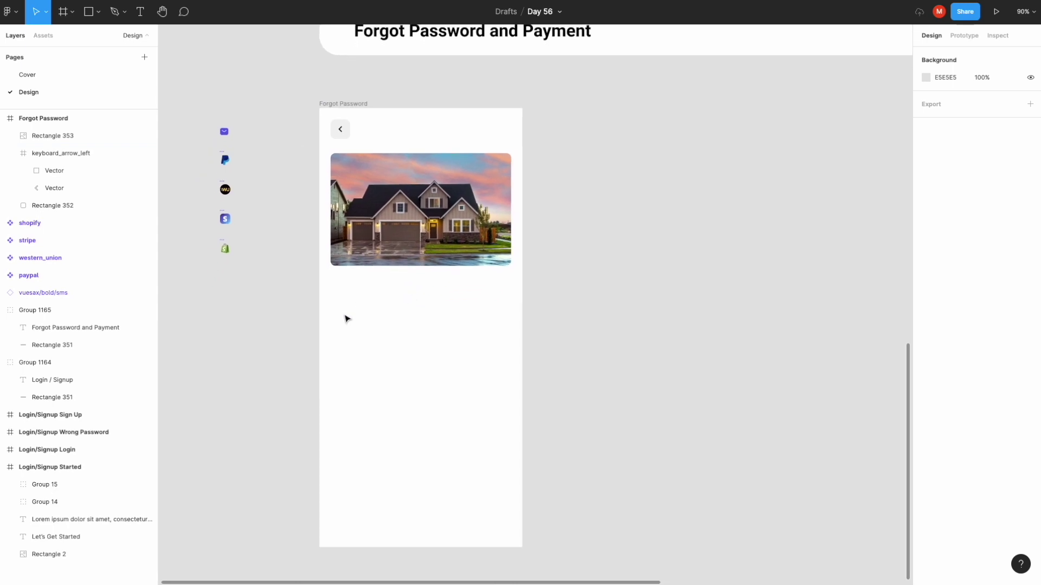
Step: Add a 'Forgot Your Password' heading below the house photo, aligned to its left edge
key(t)
click(340, 296)
text(Forgot)
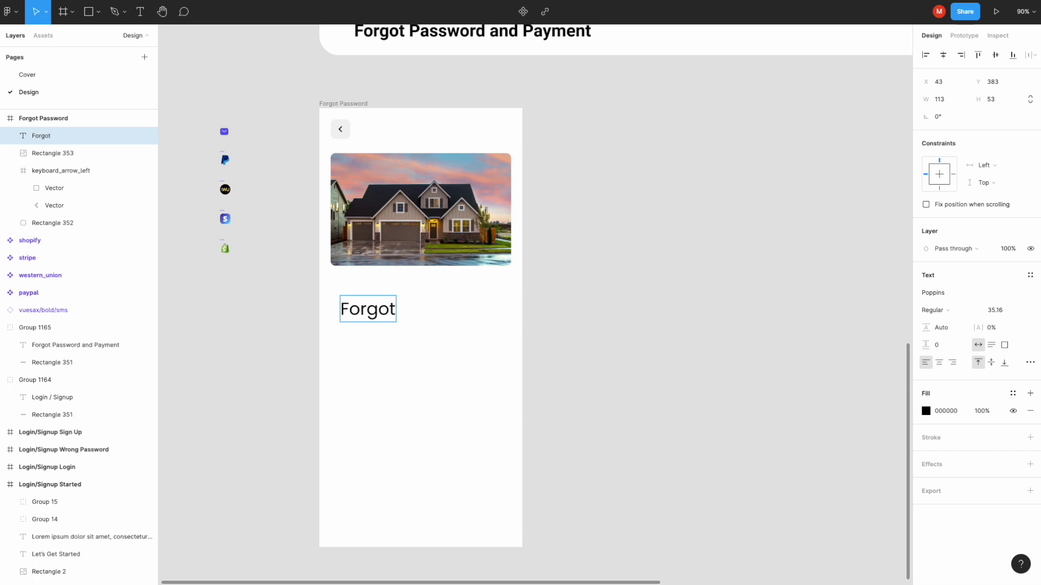
text( Your Password)
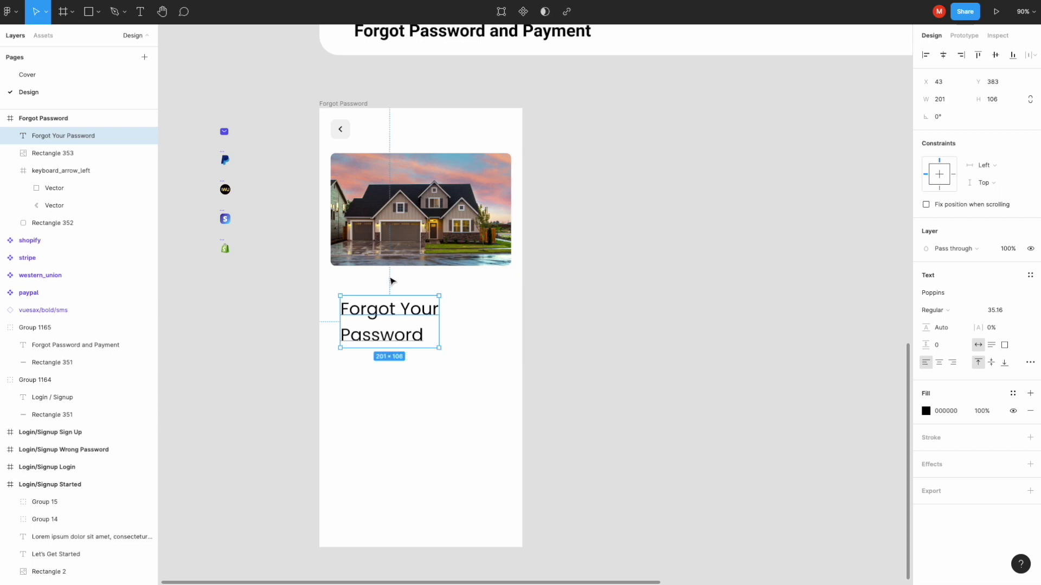
drag(379, 307, 371, 306)
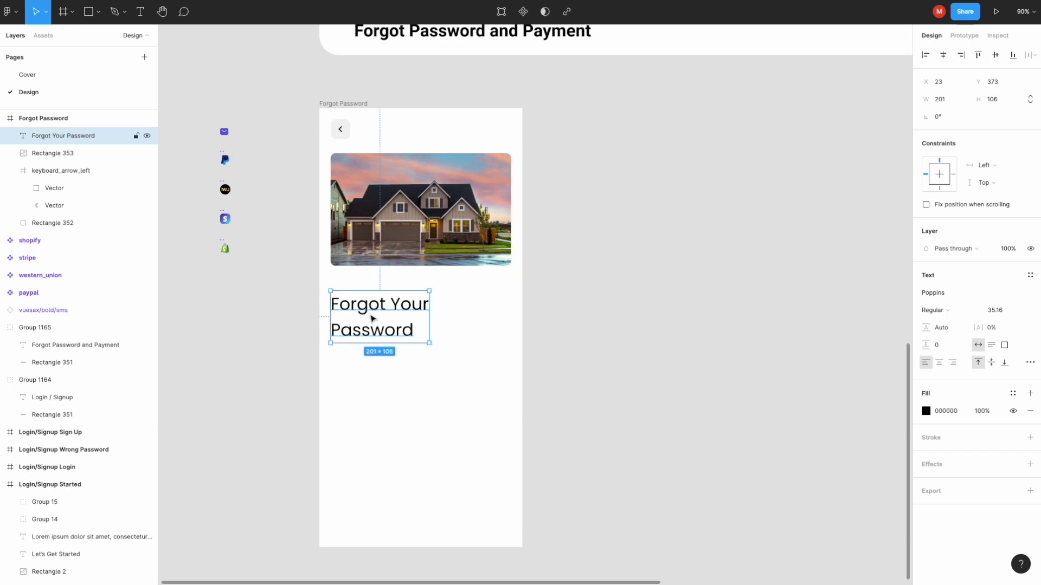
click(369, 400)
Step: Paste the grey Lorem ipsum description from the starter screen directly under the heading
scroll(419, 370, down, 5)
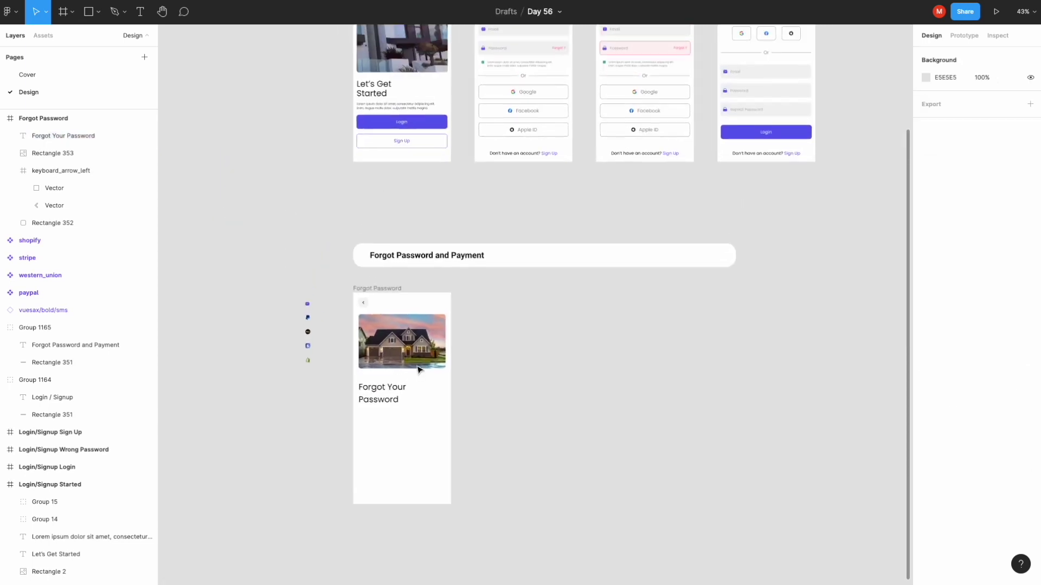
click(390, 109)
scroll(383, 428, down, 3)
scroll(377, 235, up, 5)
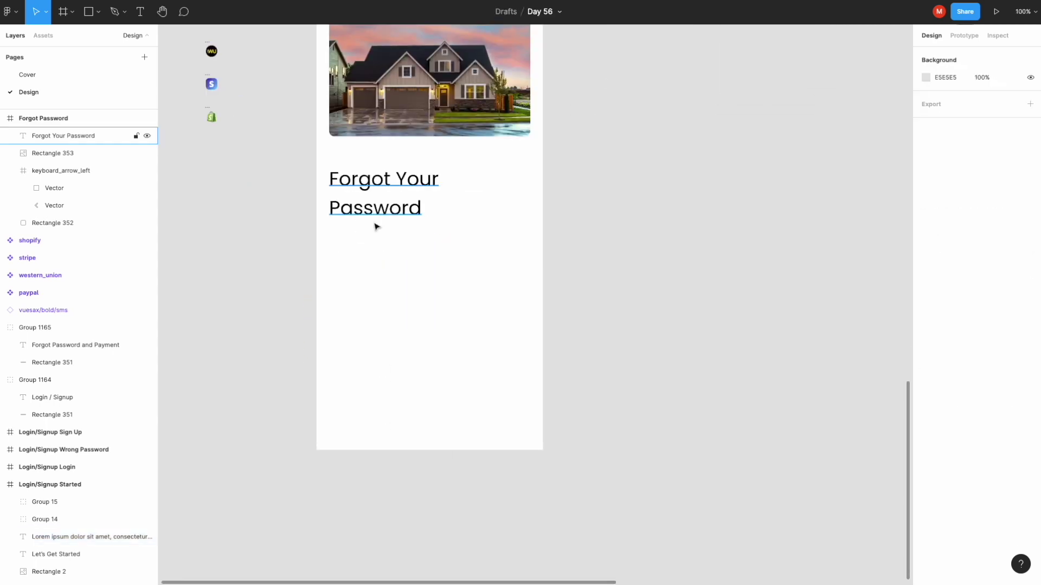
key(ctrl+v)
click(482, 307)
drag(484, 307, 368, 242)
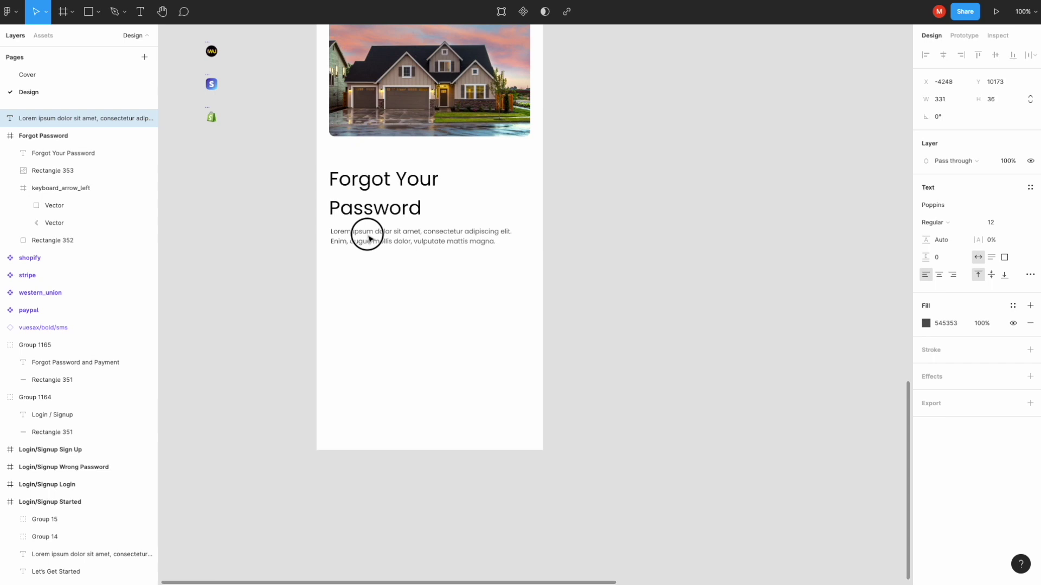
drag(368, 242, 369, 237)
shift+click(368, 236)
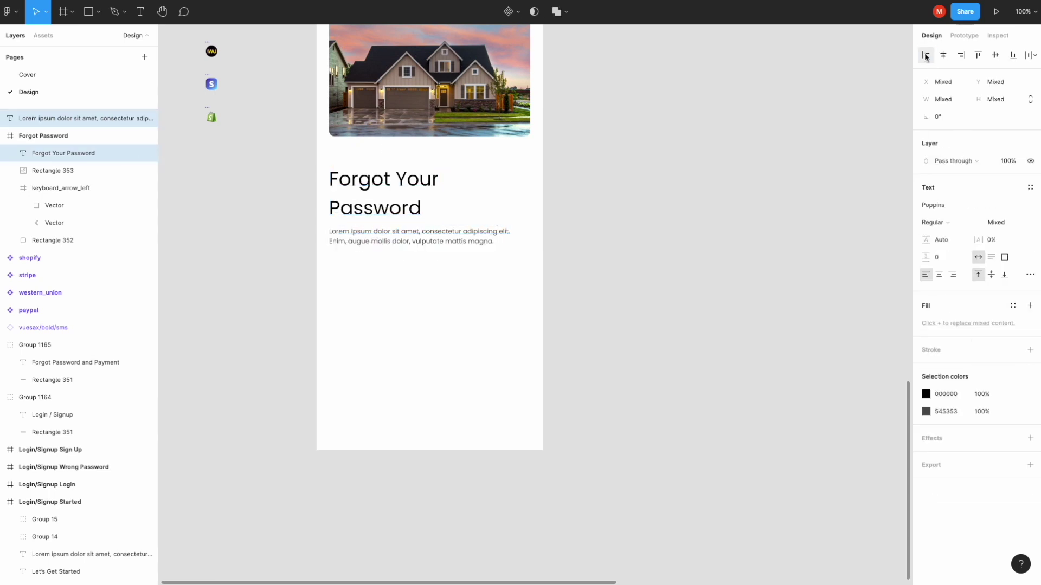
click(451, 302)
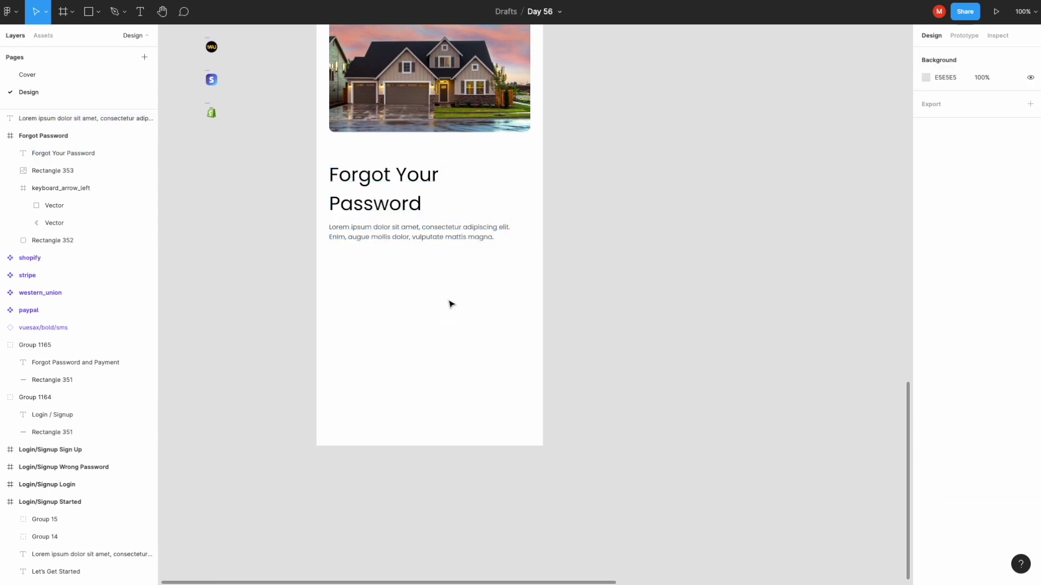
scroll(451, 302, down, 5)
scroll(449, 261, up, 2)
scroll(449, 261, up, 3)
scroll(448, 235, right, 2)
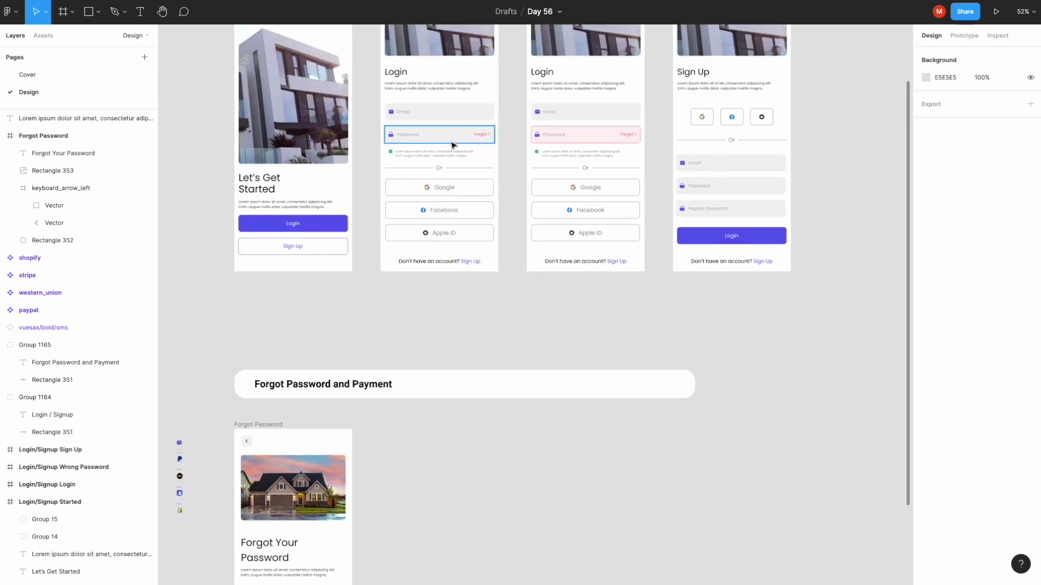
Step: Paste a copy of the Login screen's email field below the description
click(555, 111)
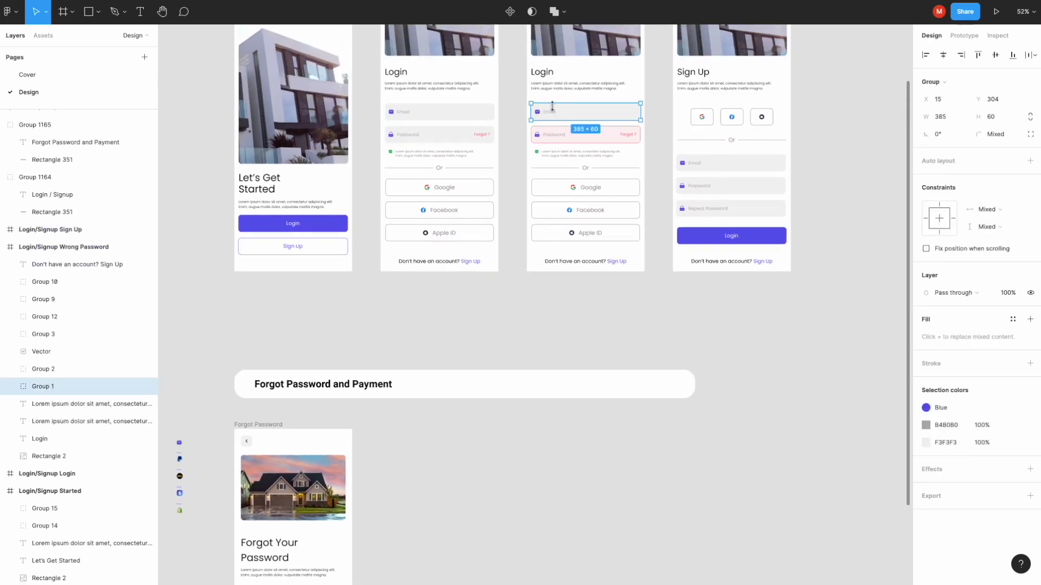
scroll(431, 397, down, 5)
click(355, 306)
scroll(302, 323, up, 5)
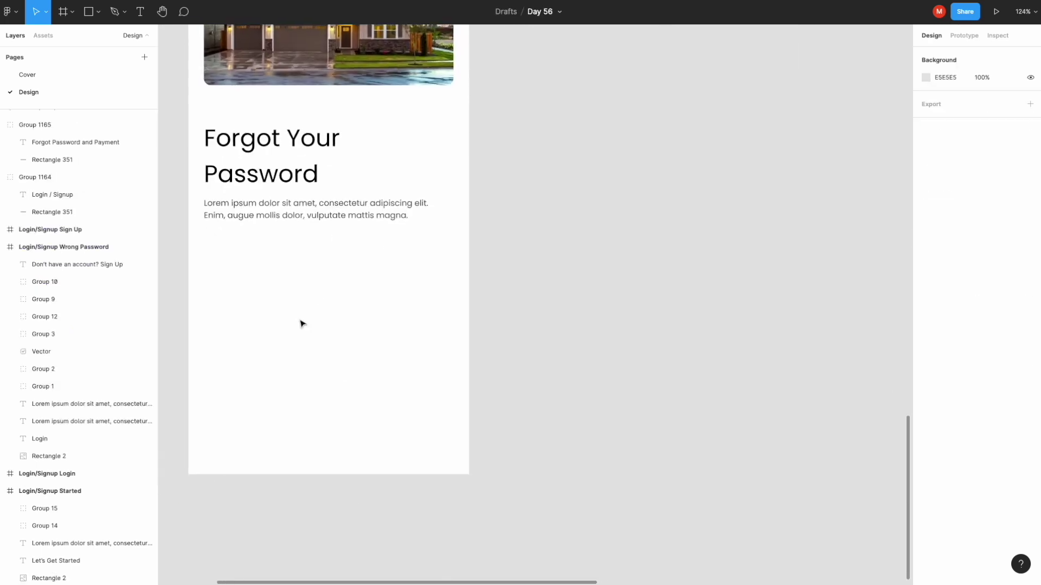
key(ctrl+v)
drag(495, 304, 274, 278)
scroll(339, 270, down, 3)
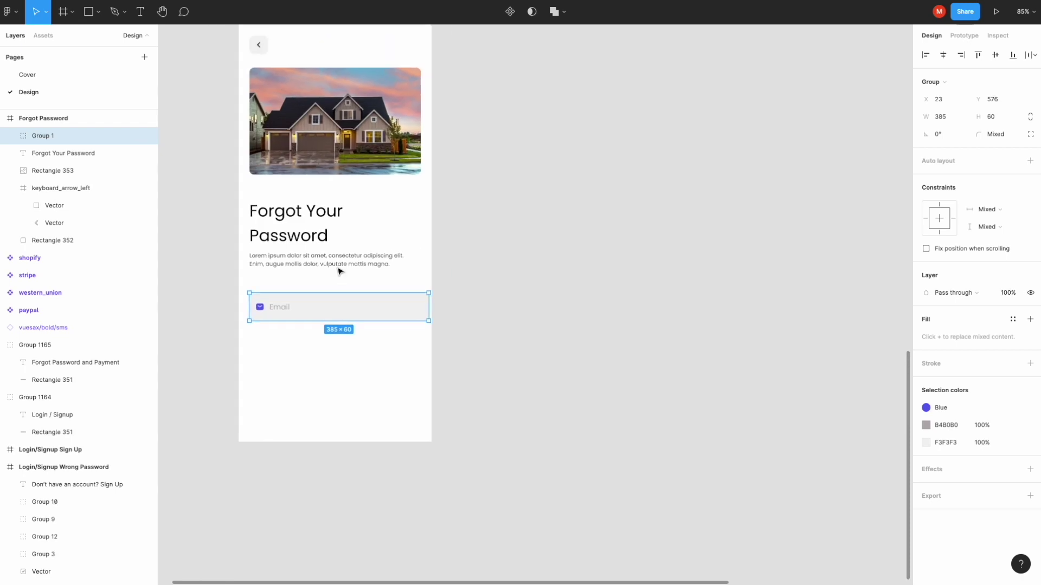
key(Escape)
scroll(338, 271, up, 2)
Step: Change the pasted field's placeholder text to 'Your Email'
click(1010, 224)
click(384, 385)
double_click(383, 387)
scroll(383, 387, up, 5)
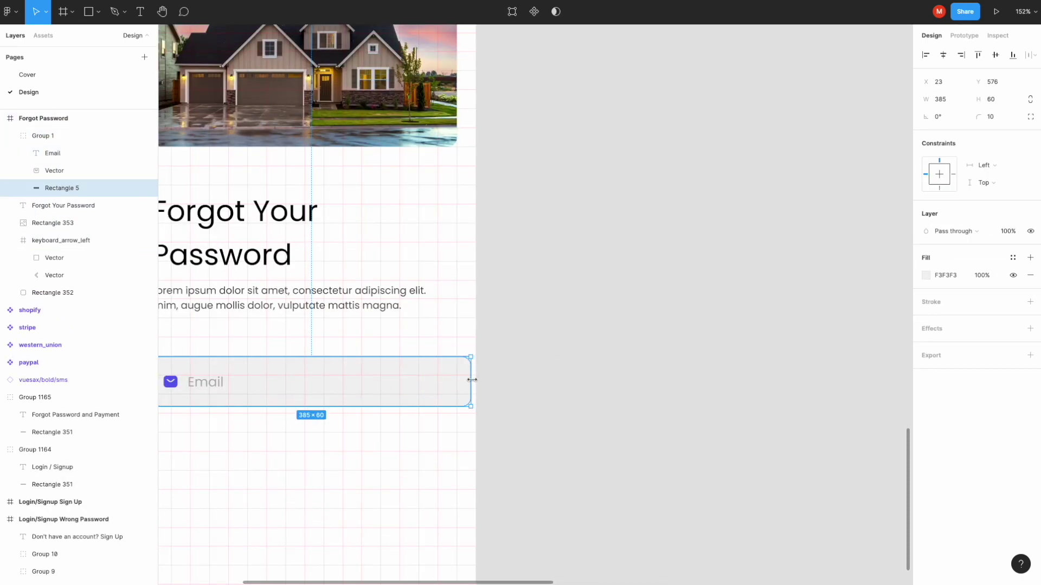
click(526, 361)
scroll(527, 362, down, 5)
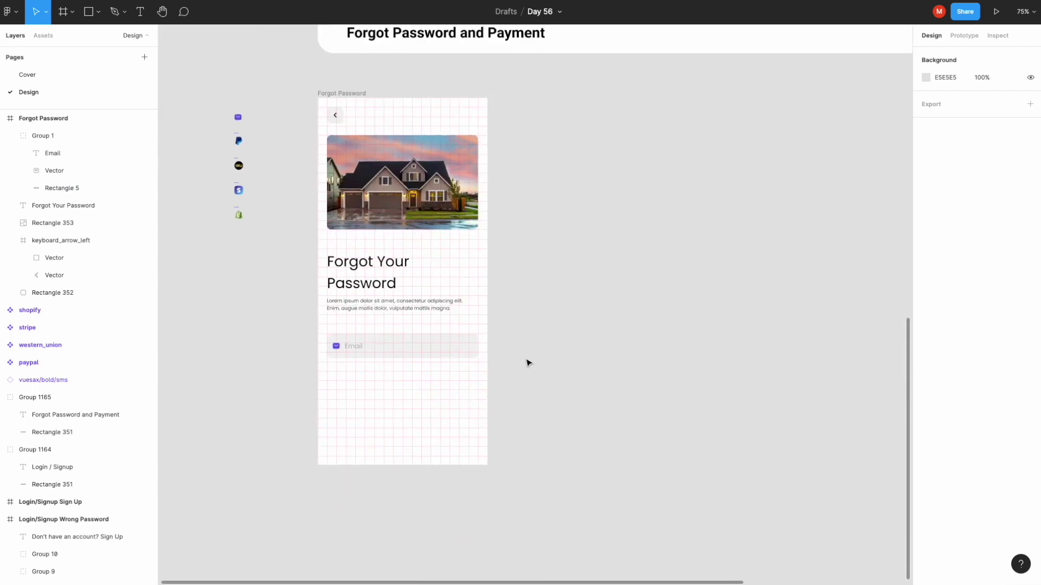
double_click(358, 346)
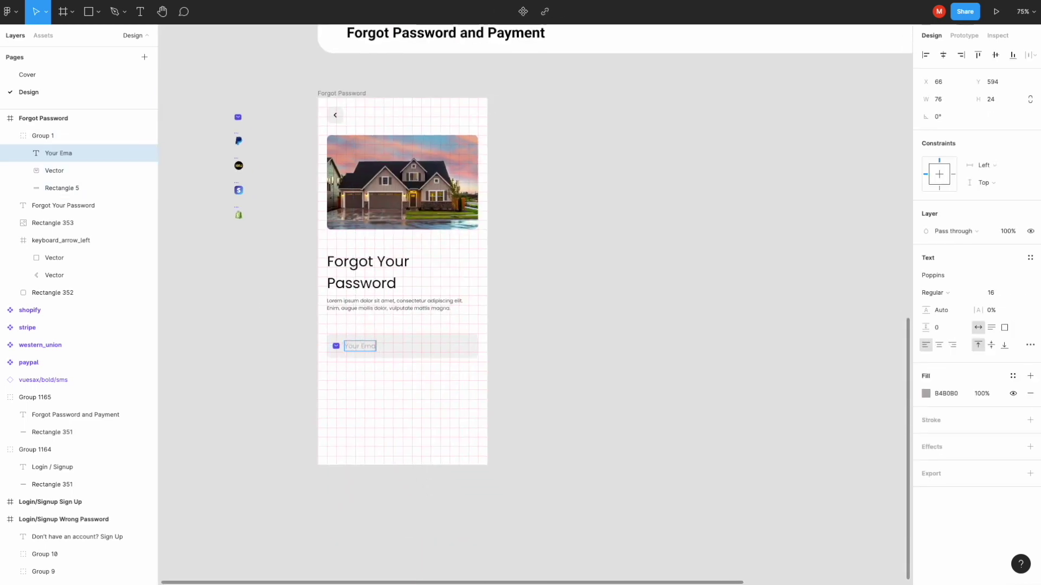
key(Escape)
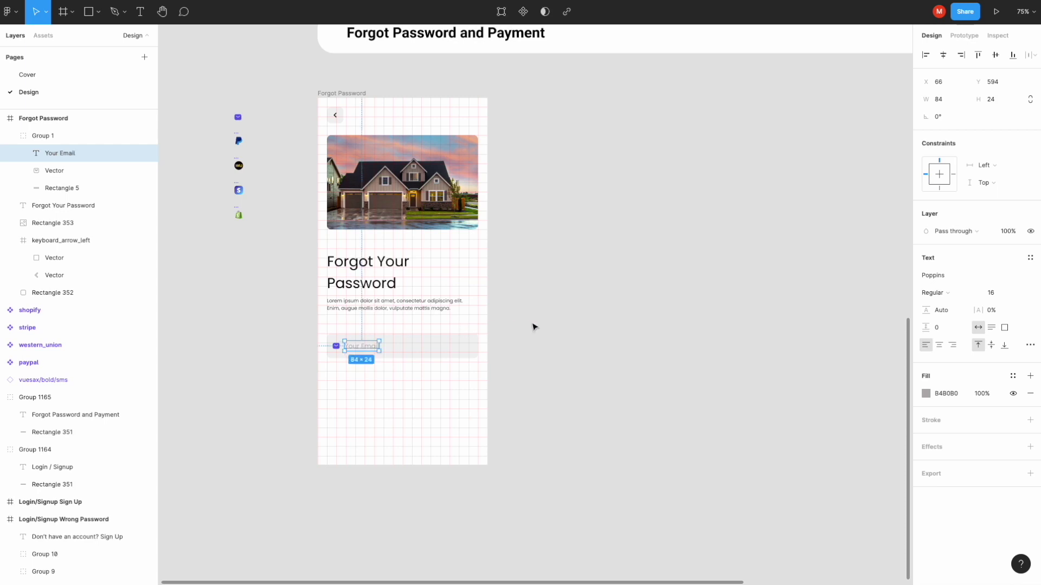
key(Escape)
ctrl+scroll(418, 379, up, 2)
scroll(418, 379, down, 2)
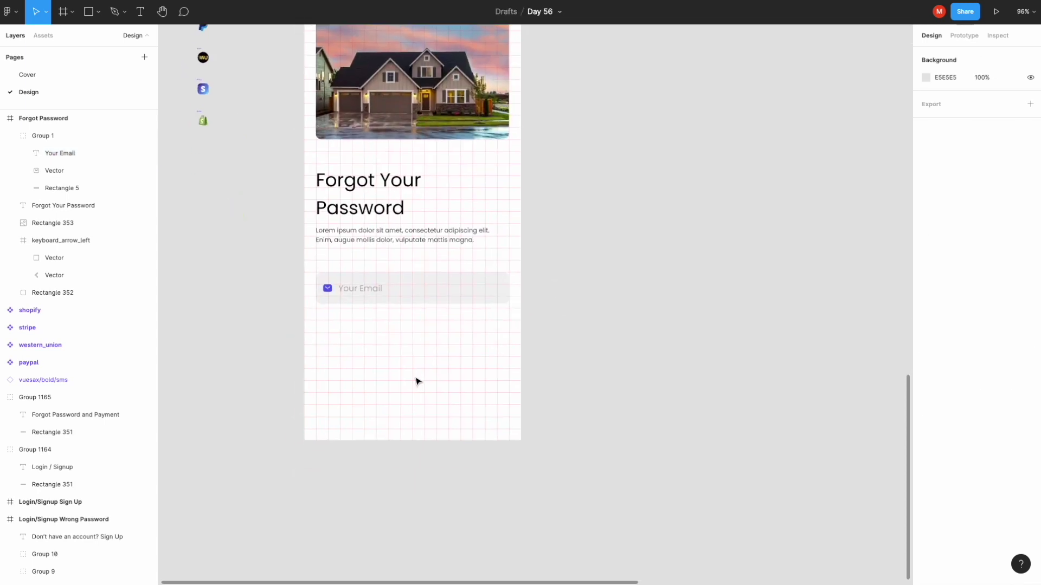
scroll(418, 380, down, 1)
ctrl+scroll(418, 380, down, 5)
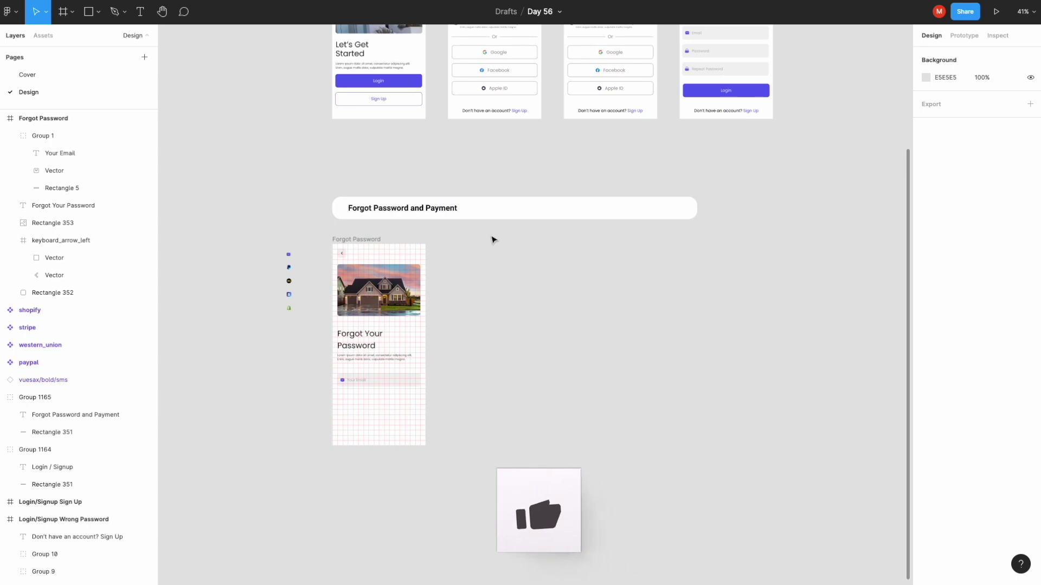
Step: Paste the Sign Up screen's Login button into Forgot Password, aligned to the left margin
click(697, 92)
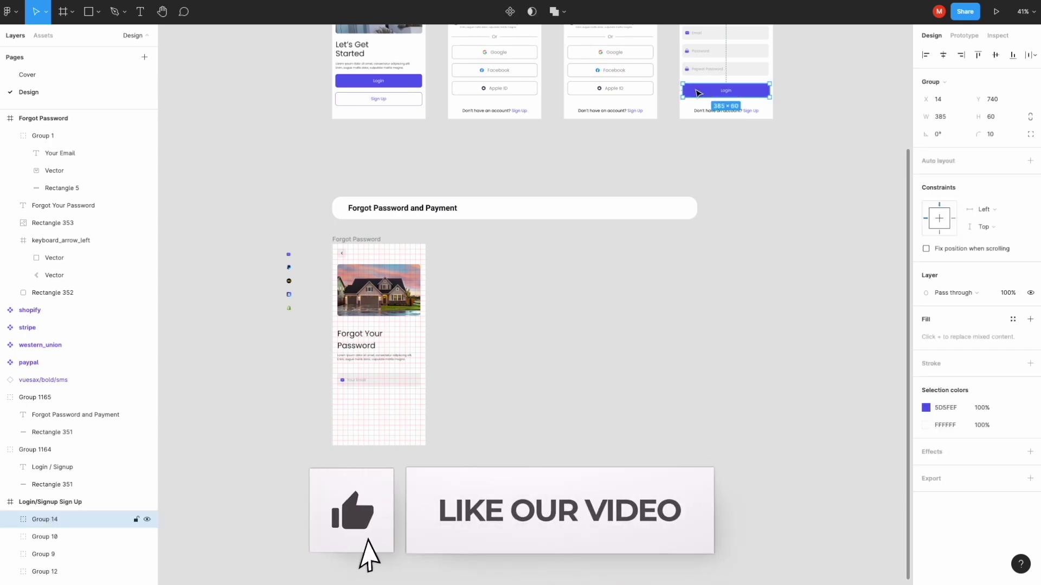
ctrl+scroll(375, 395, up, 3)
ctrl+scroll(375, 395, up, 2)
scroll(375, 395, down, 1)
click(330, 325)
key(ctrl+v)
mouse_move(347, 320)
mouse_down()
mouse_move(340, 316)
mouse_move(342, 344)
mouse_up()
Step: Narrow the button background to 368 wide and centre the Login label on it
double_click(465, 344)
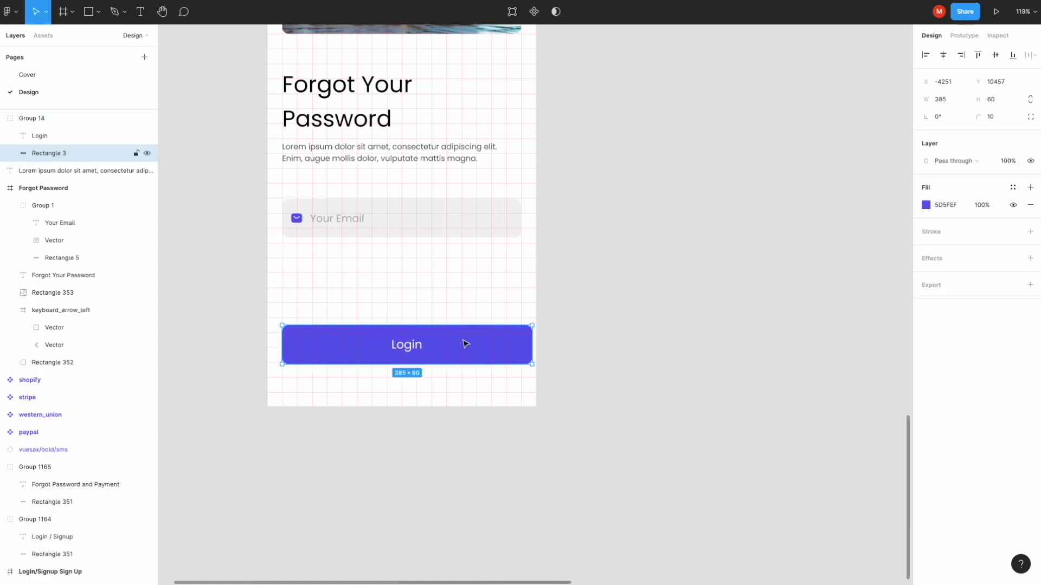
drag(530, 346, 521, 346)
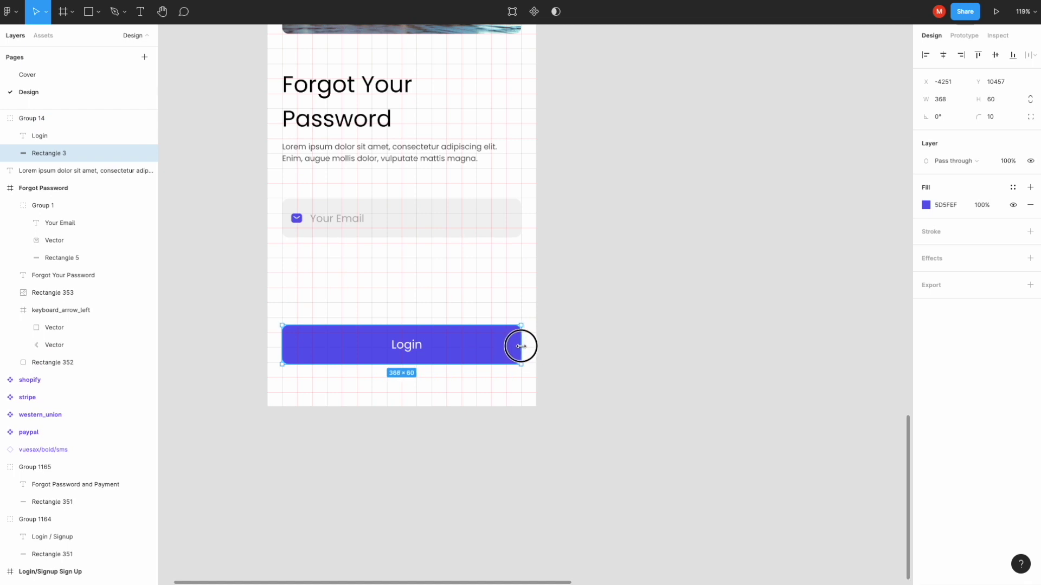
scroll(520, 346, up, 3)
scroll(374, 340, down, 5)
click(332, 339)
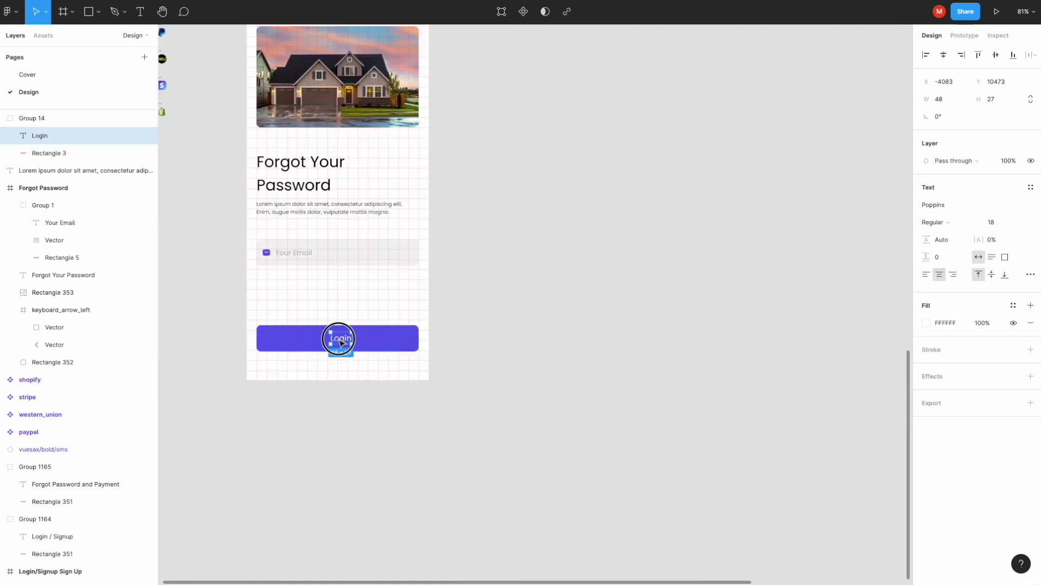
drag(341, 339, 337, 339)
click(466, 306)
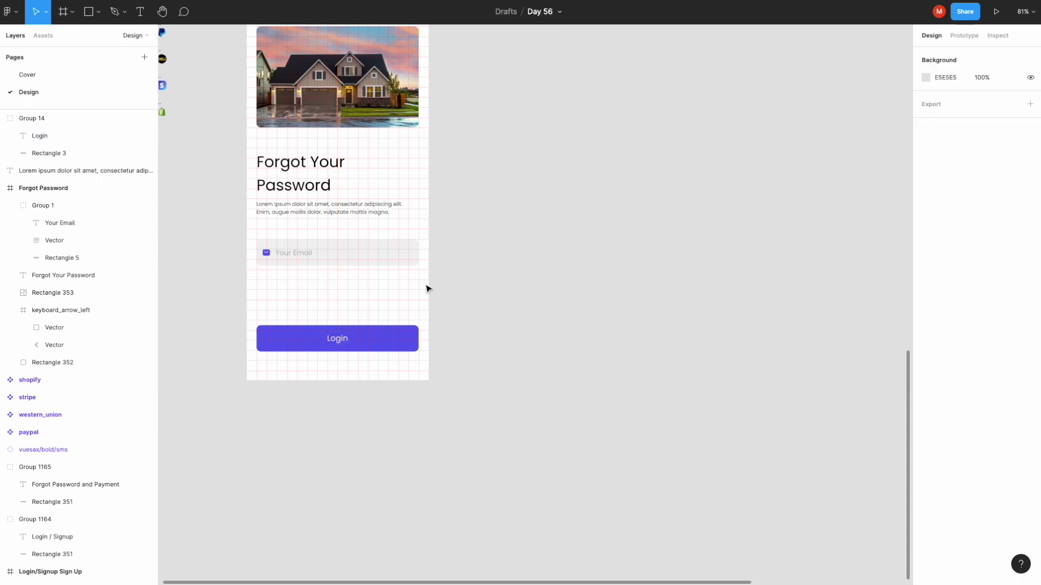
Step: Hide the screen's layout grid and move the Login button up about 33 px
scroll(458, 308, up, 3)
click(279, 73)
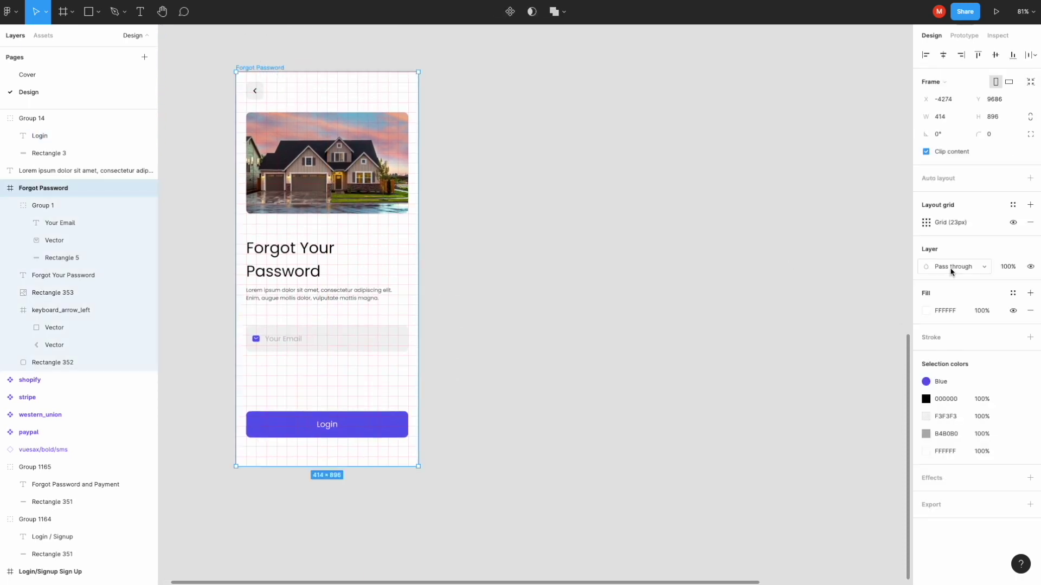
click(1012, 222)
click(681, 246)
scroll(372, 330, down, 2)
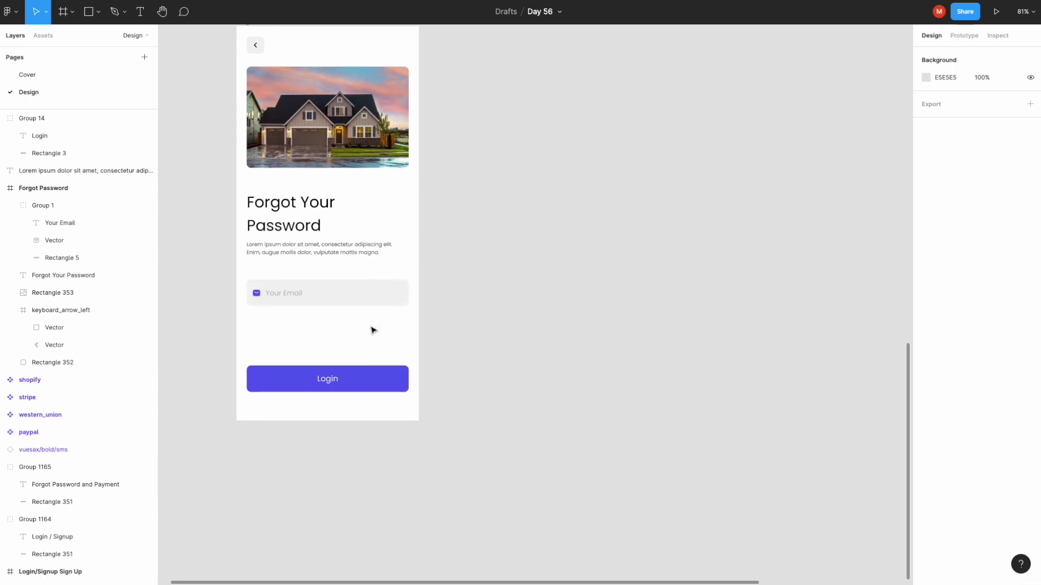
drag(376, 358, 369, 340)
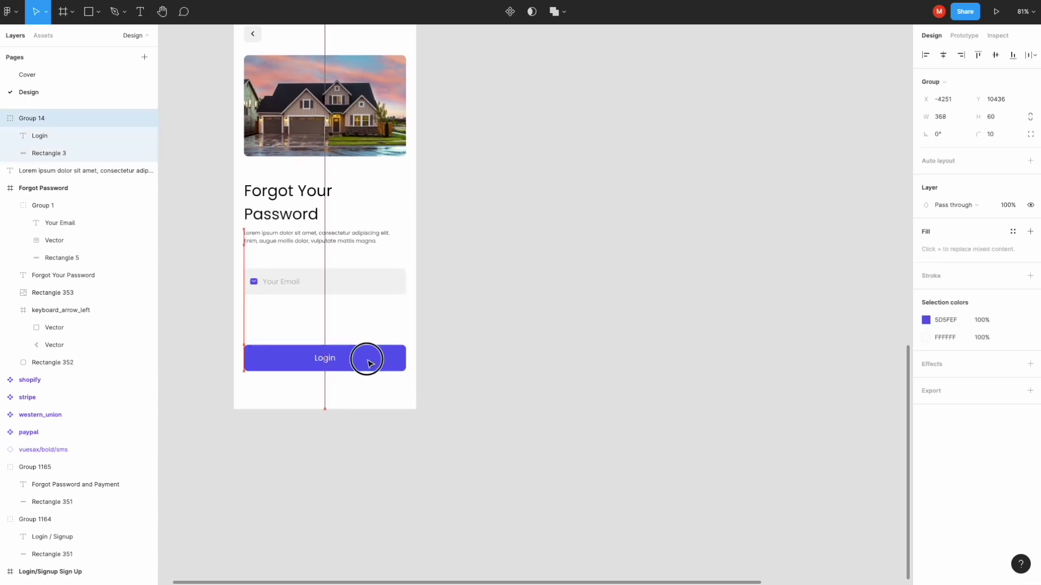
click(461, 307)
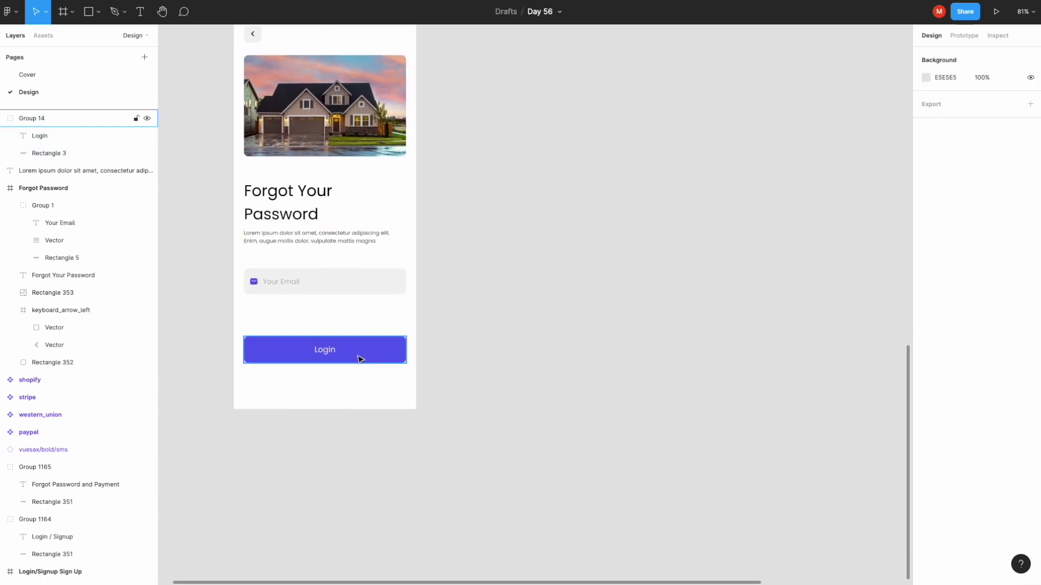
scroll(349, 390, down, 5)
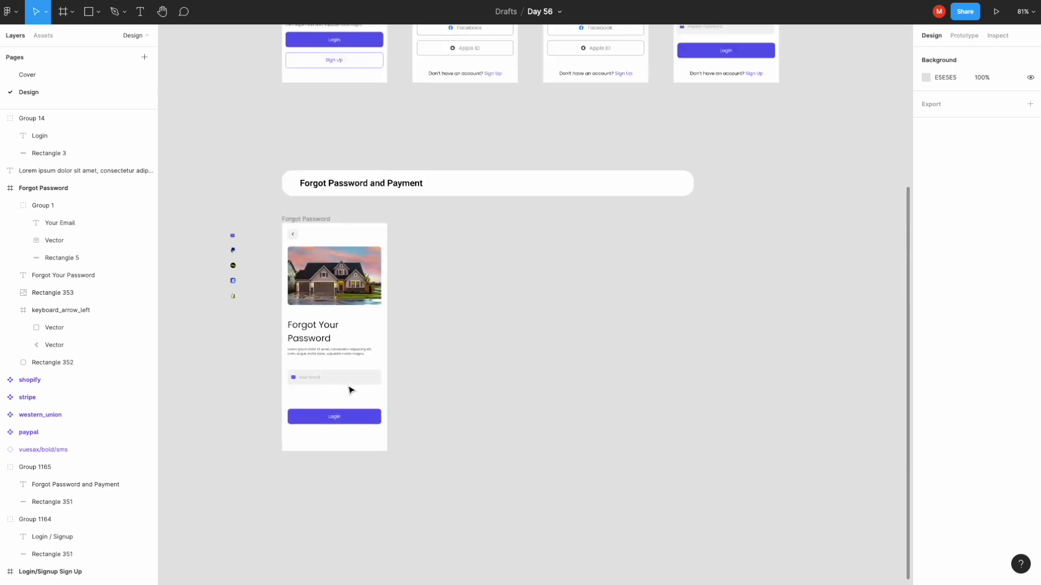
click(491, 77)
scroll(323, 441, up, 5)
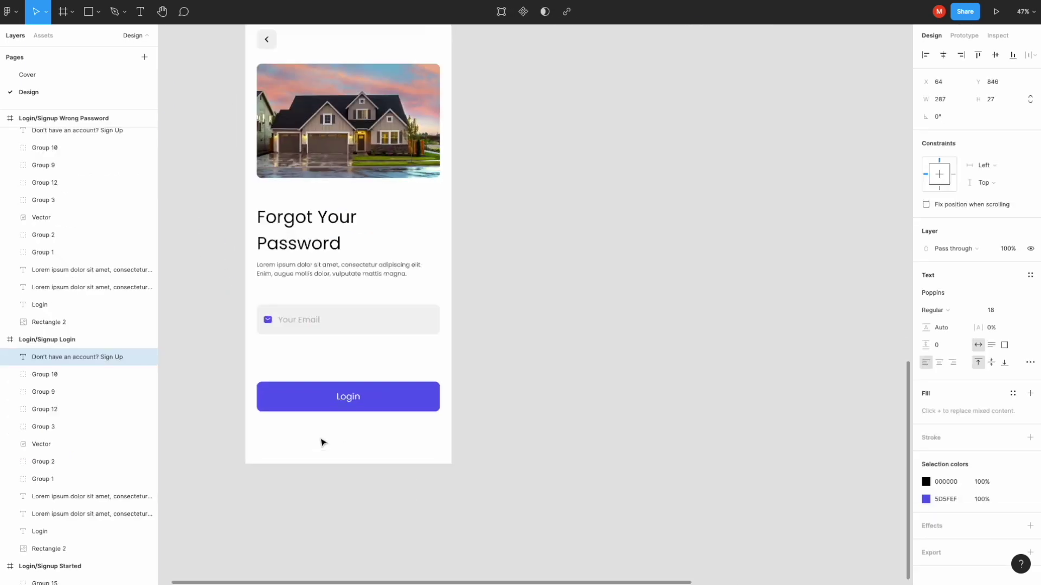
Step: Paste the 'Don't have an account? Sign Up' line centred below the Login button
scroll(314, 408, down, 1)
click(314, 408)
key(ctrl+v)
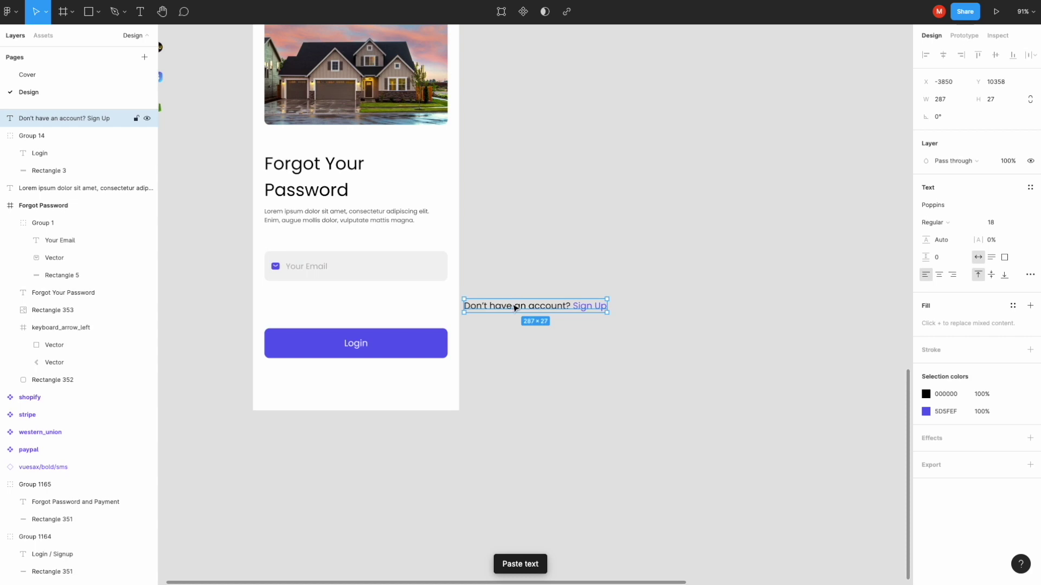
drag(515, 308, 335, 391)
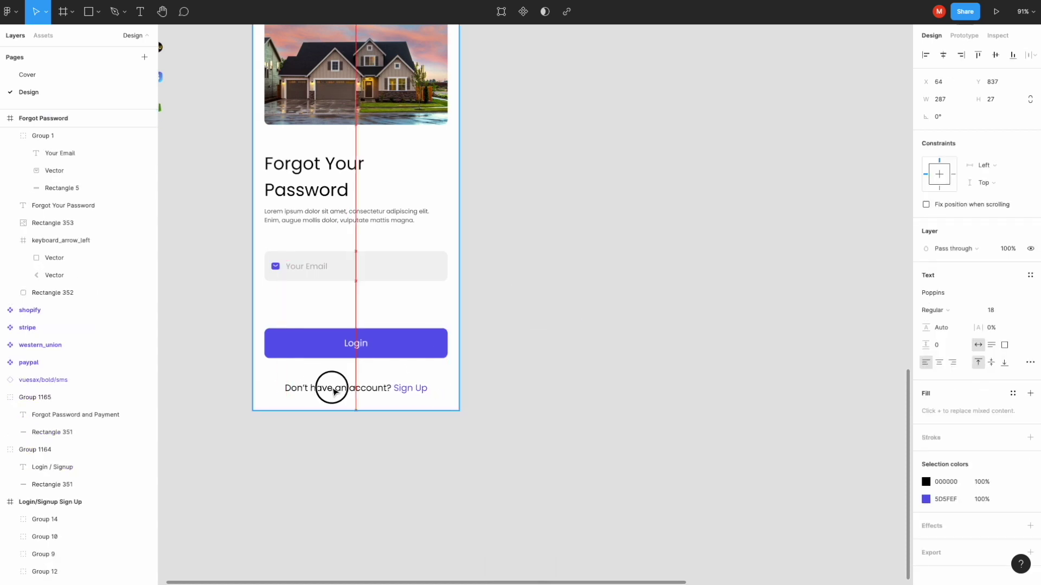
drag(335, 392, 331, 387)
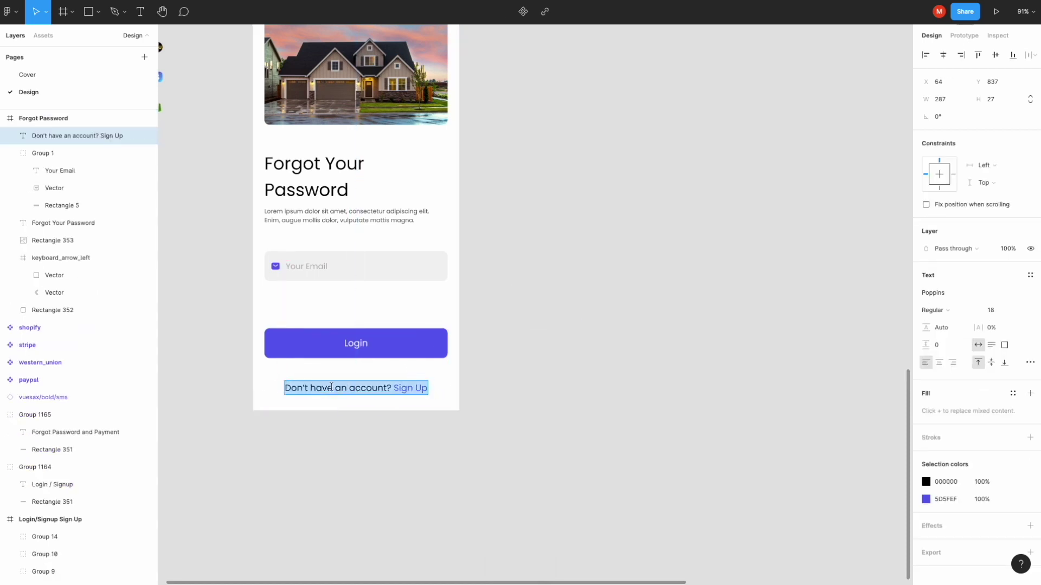
click(464, 388)
ctrl+scroll(465, 387, down, 2)
scroll(464, 387, right, 1)
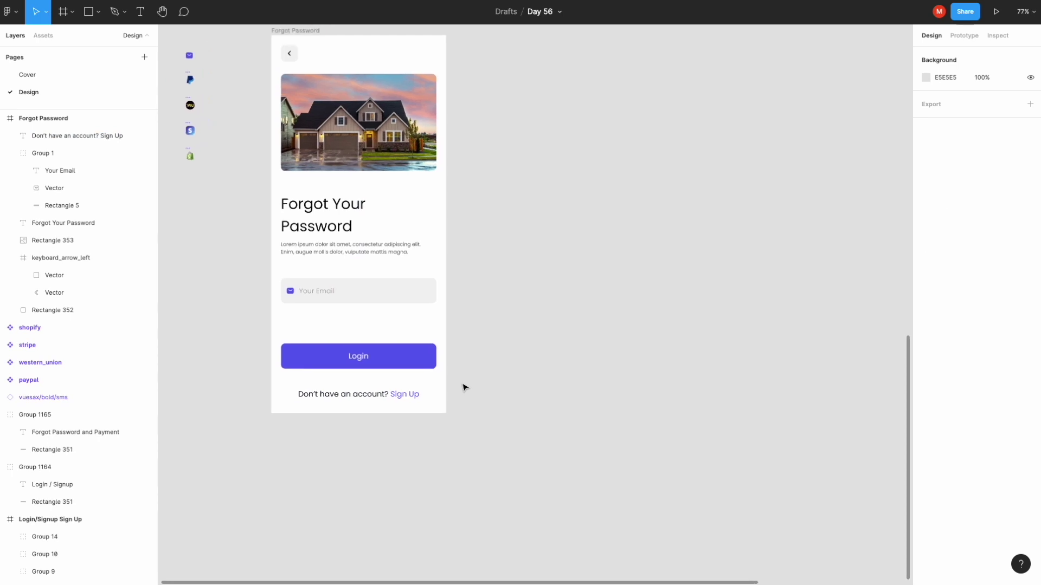
ctrl+scroll(465, 388, down, 2)
scroll(465, 388, right, 1)
scroll(465, 387, up, 1)
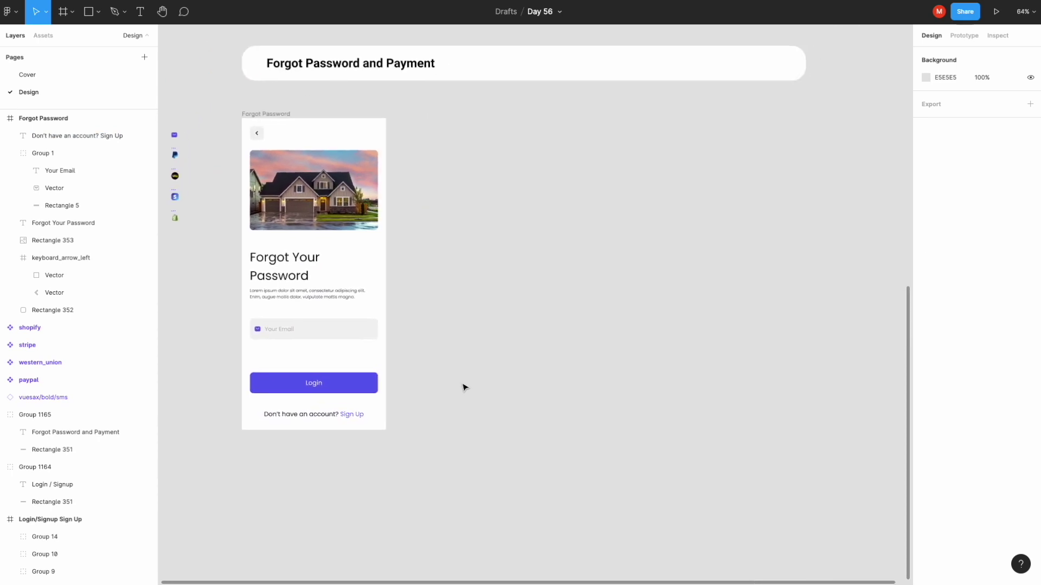
ctrl+scroll(464, 388, down, 1)
ctrl+scroll(464, 388, down, 1)
scroll(465, 388, right, 1)
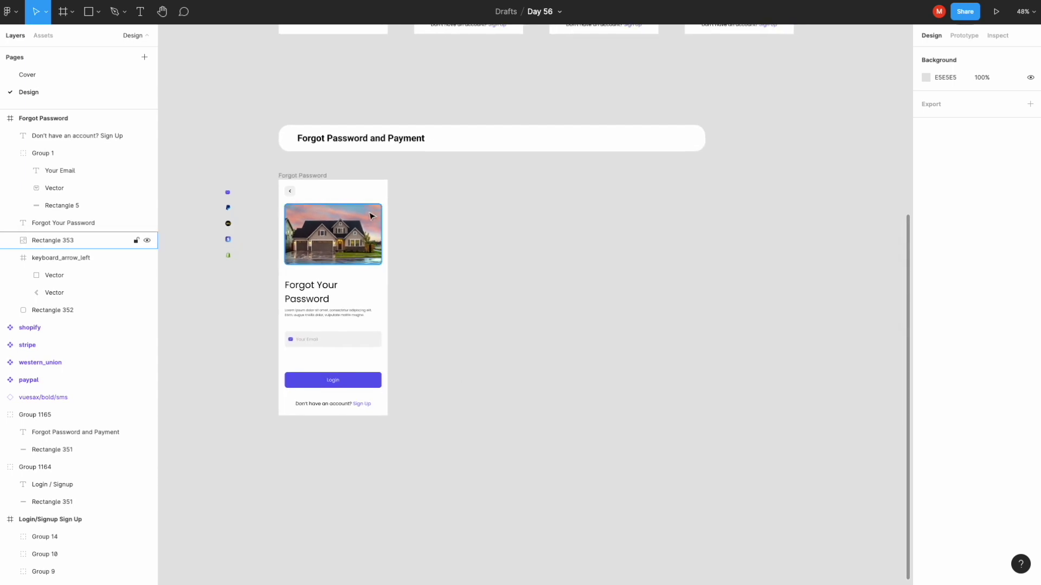
click(307, 176)
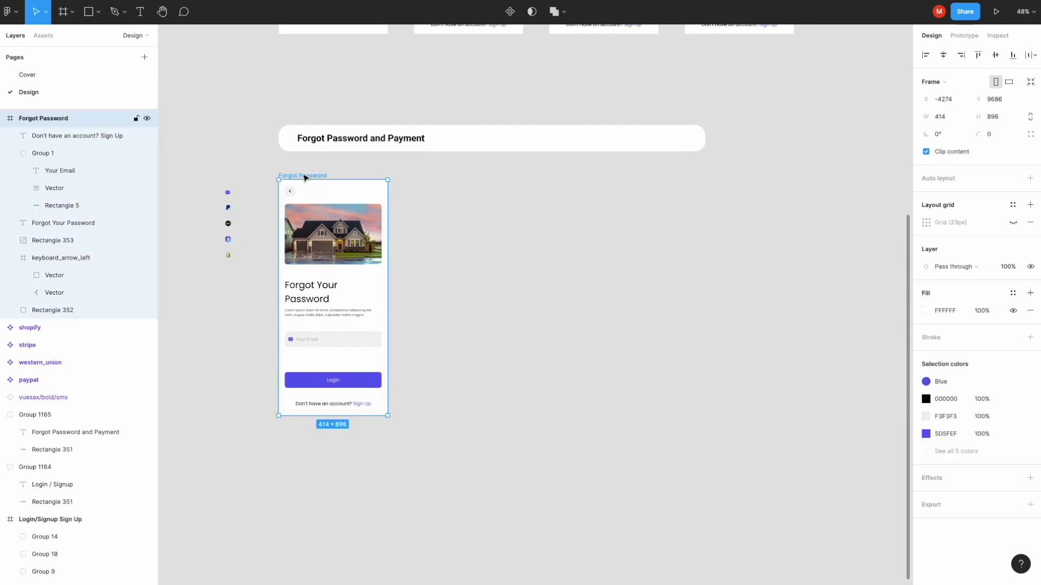
Step: Move the description paragraph and Login button group inside the Forgot Password frame
alt+drag(293, 177, 428, 177)
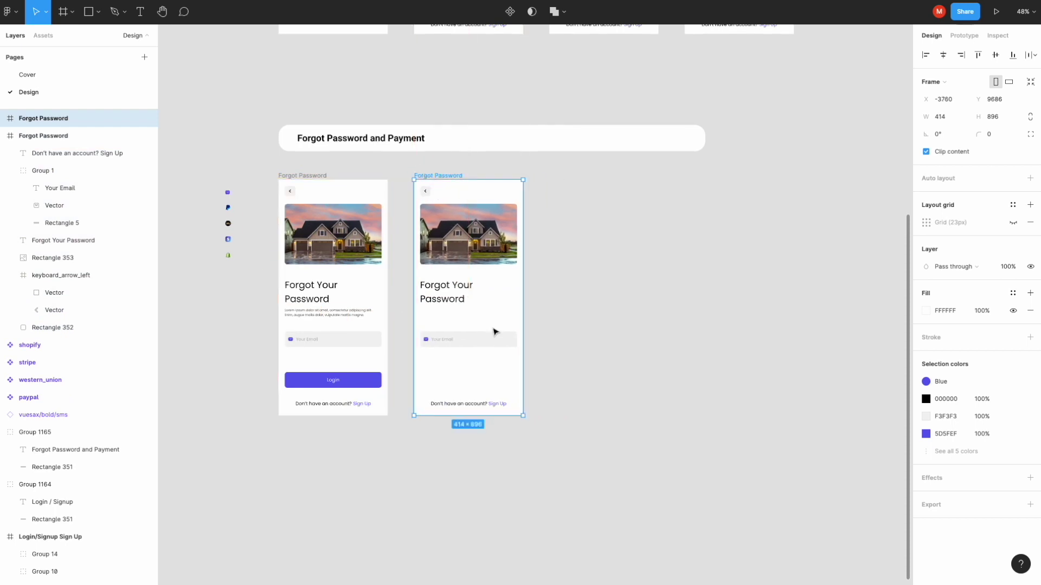
key(ctrl+z)
click(341, 313)
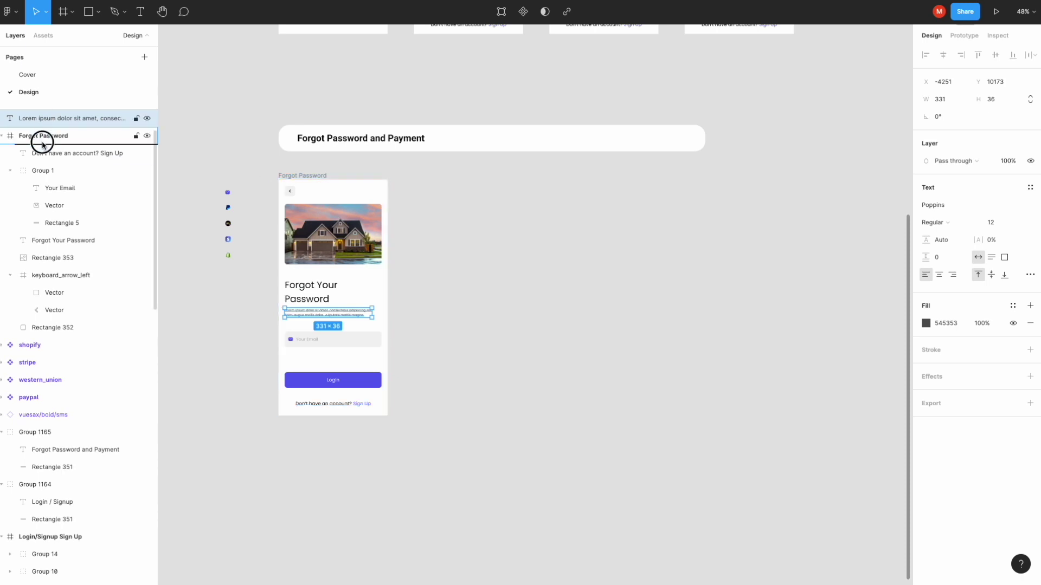
drag(54, 118, 42, 140)
click(309, 353)
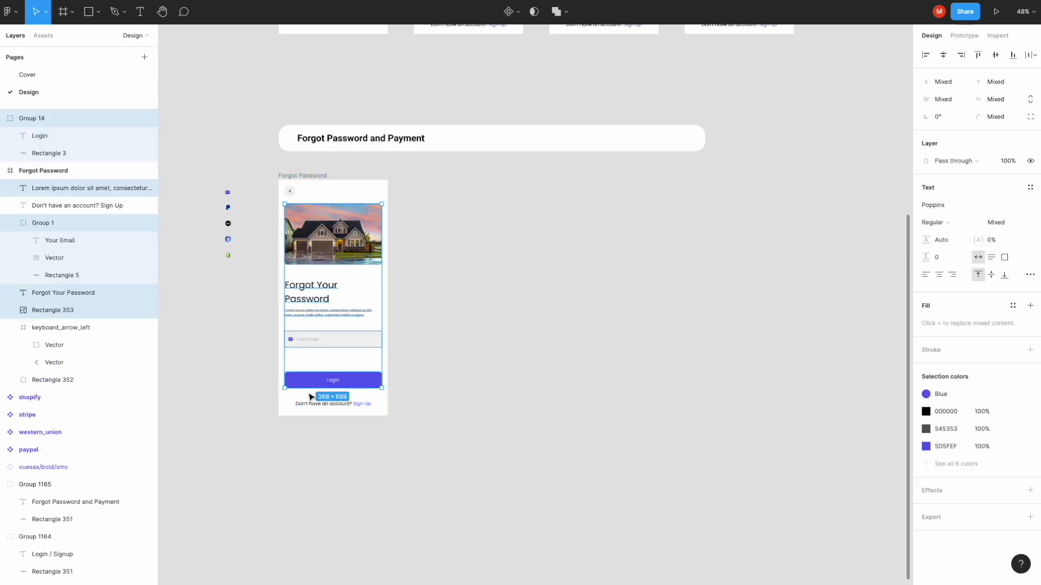
drag(26, 120, 32, 173)
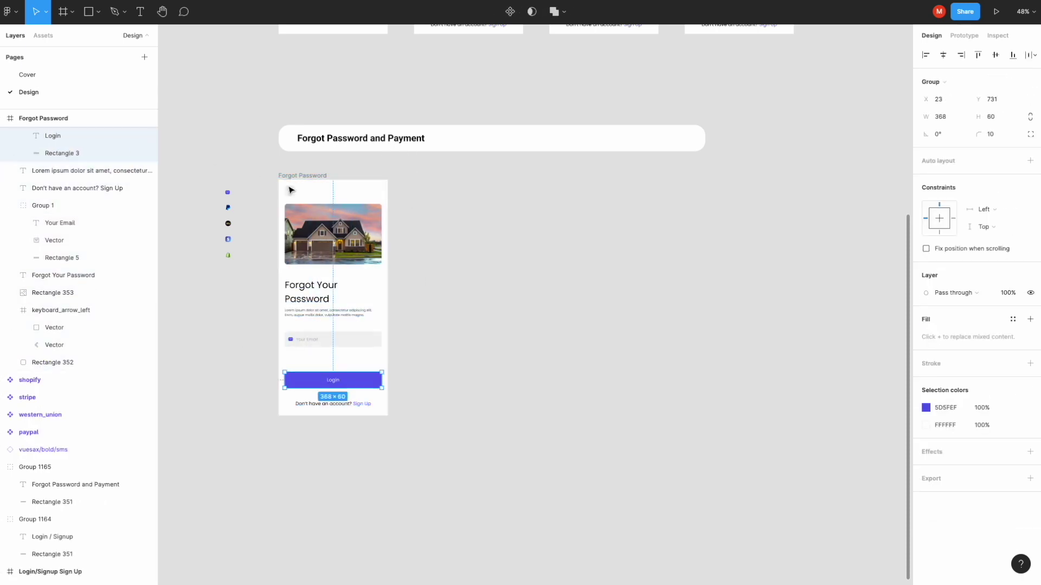
Step: Duplicate the Forgot Password frame to the right of the original
click(469, 291)
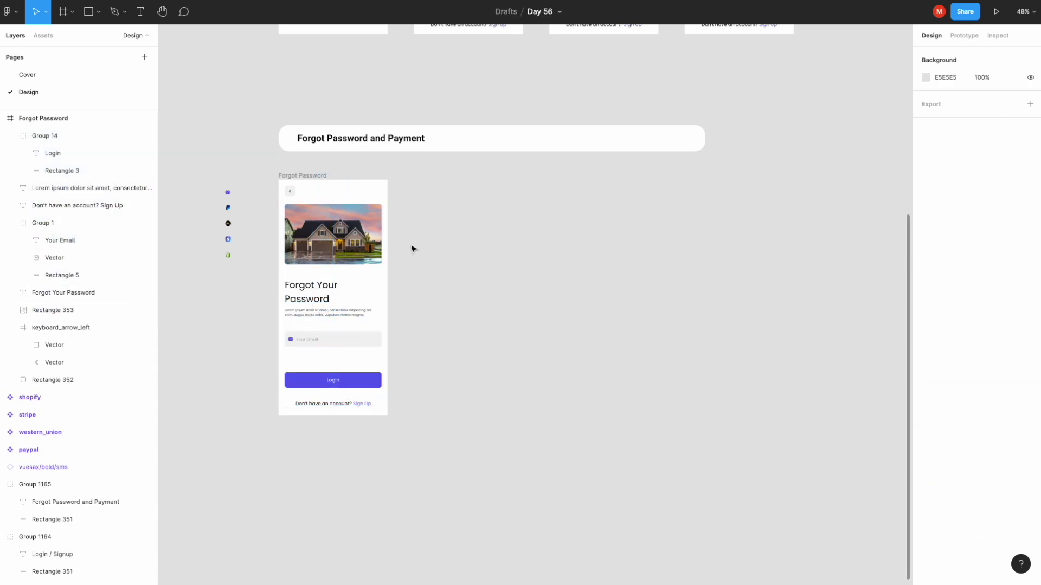
click(302, 176)
drag(302, 179, 434, 183)
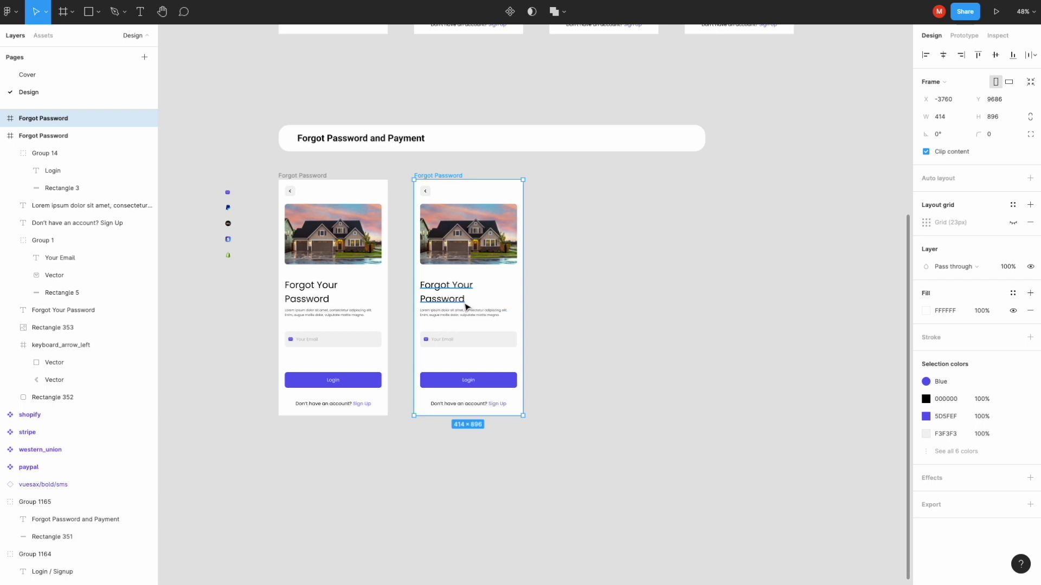
Step: Copy the pink F88080 error colour from the wrong-password field
ctrl+scroll(477, 317, up, 2)
ctrl+scroll(477, 316, up, 1)
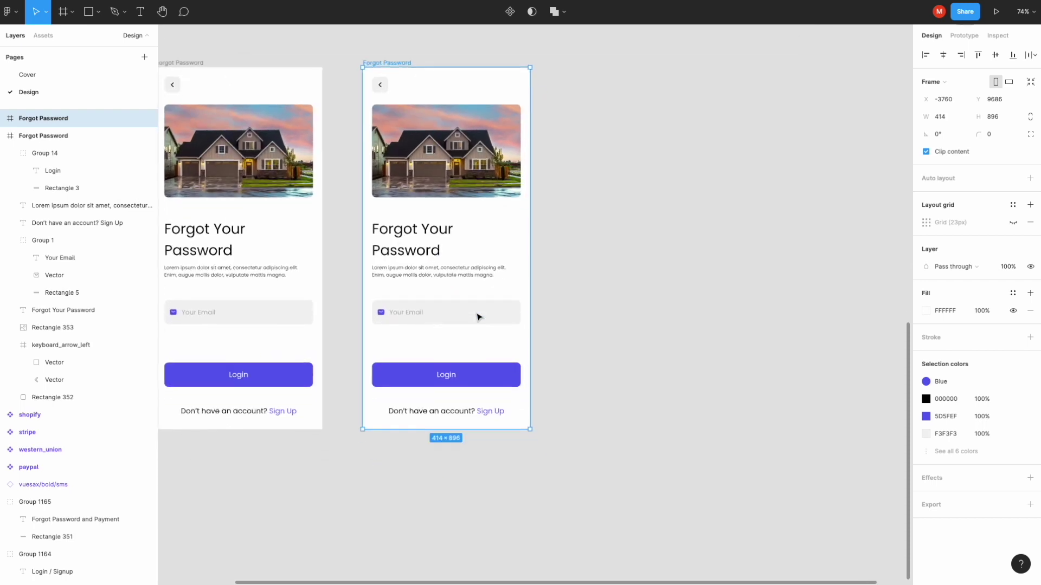
ctrl+scroll(478, 316, up, 3)
ctrl+scroll(460, 327, up, 1)
click(471, 304)
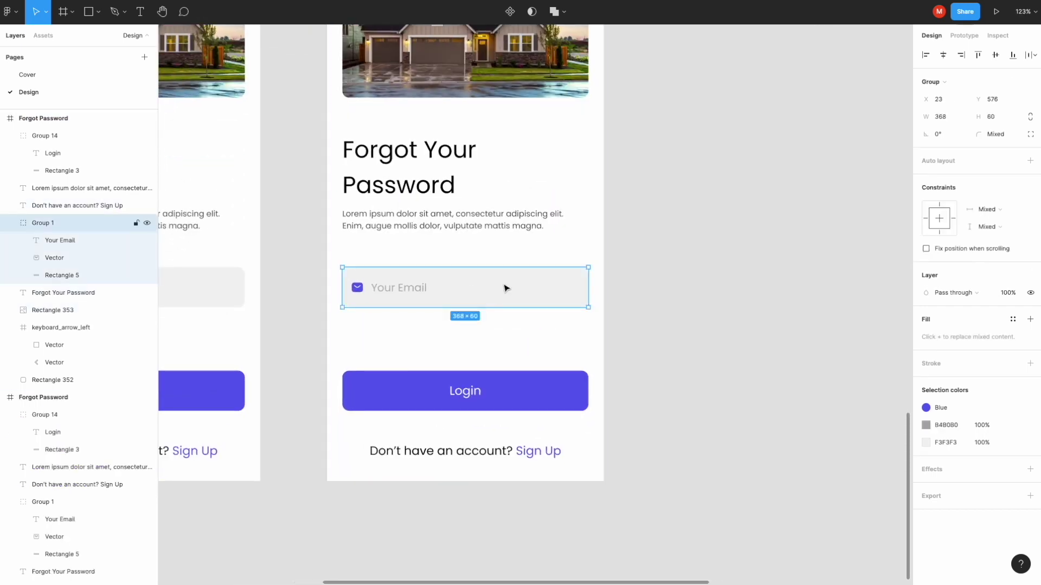
ctrl+scroll(506, 287, down, 5)
scroll(507, 286, up, 1)
click(566, 158)
click(952, 386)
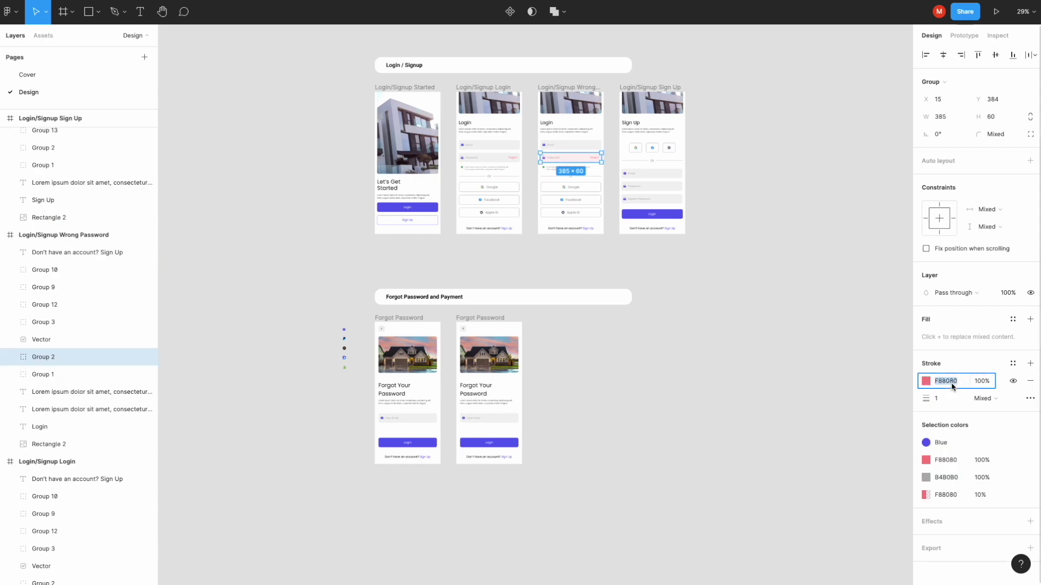
click(780, 437)
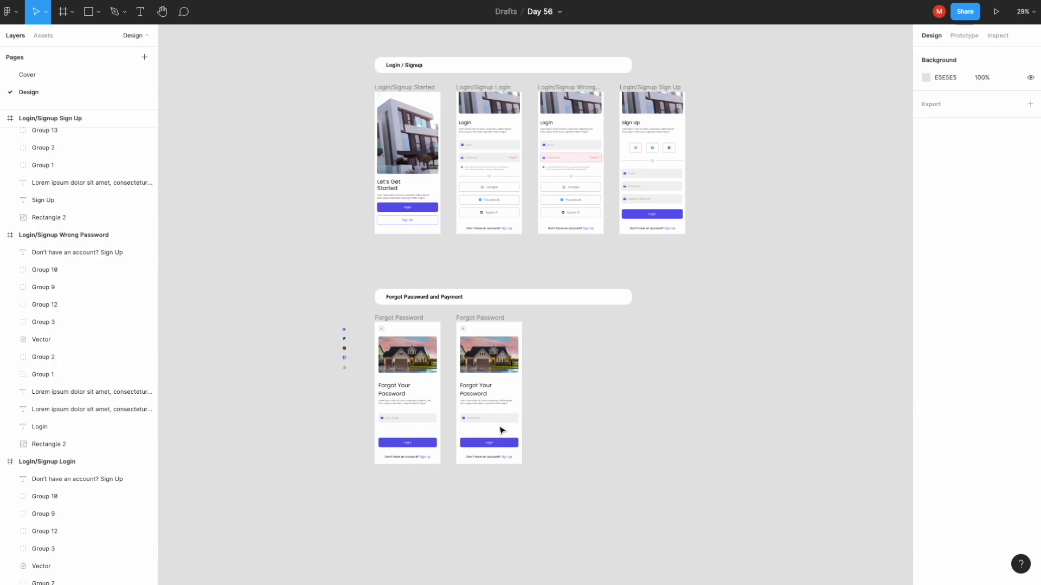
ctrl+scroll(502, 431, up, 5)
ctrl+scroll(502, 431, up, 3)
Step: Change the copied email field's F3F3F3 fill to F88080 at 10% opacity
click(490, 346)
click(950, 443)
text(F88080)
key(Return)
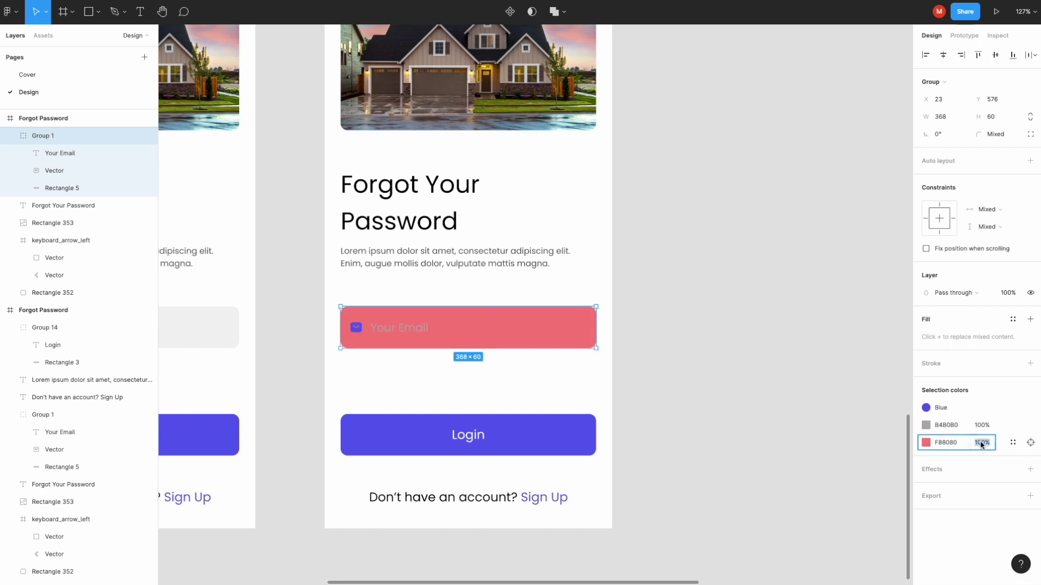
text(10)
key(Return)
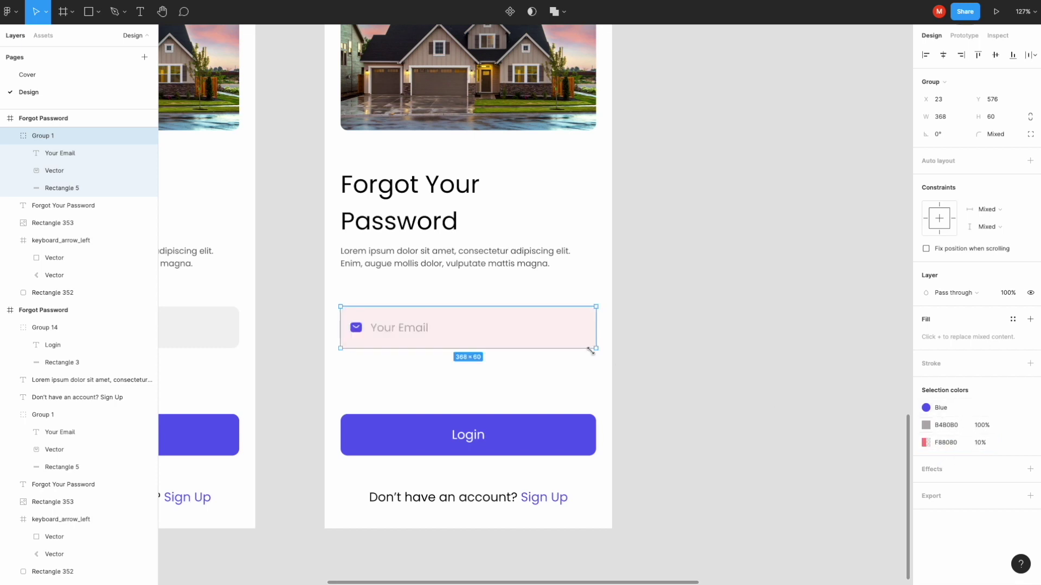
Step: Give the email field's background rectangle a pink F88080 outline
double_click(569, 333)
click(946, 305)
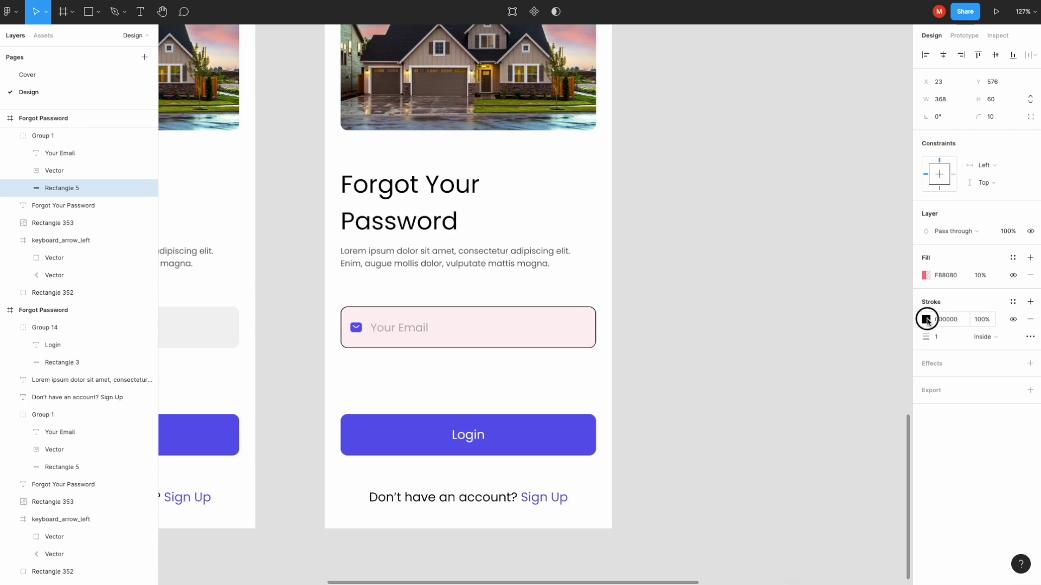
click(927, 319)
text(F88080)
click(902, 302)
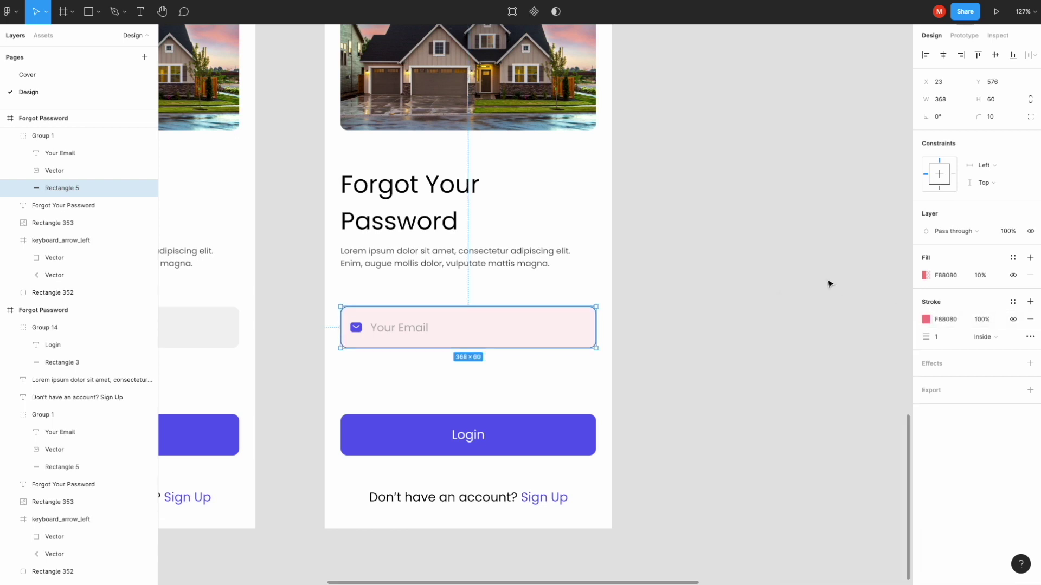
click(828, 283)
Step: Make the 'Your Email' placeholder text pink F88080
double_click(416, 333)
click(944, 394)
text(F88080)
key(Return)
click(771, 271)
ctrl+scroll(765, 276, down, 3)
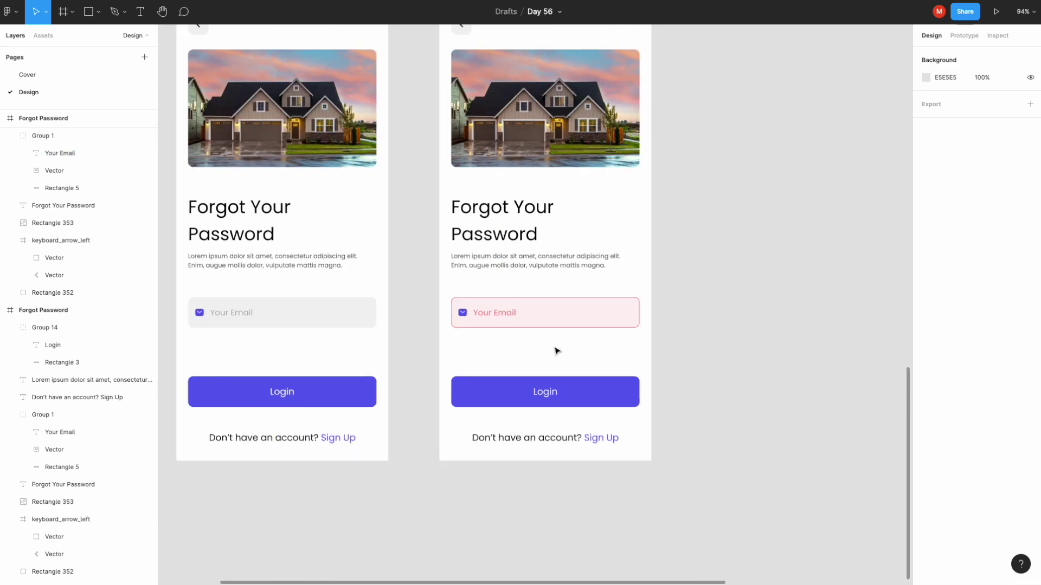
Step: Duplicate the Lorem ipsum text below the email field and reword it 'Enter the currect email'
ctrl+scroll(555, 350, up, 3)
ctrl+scroll(555, 351, up, 2)
click(502, 234)
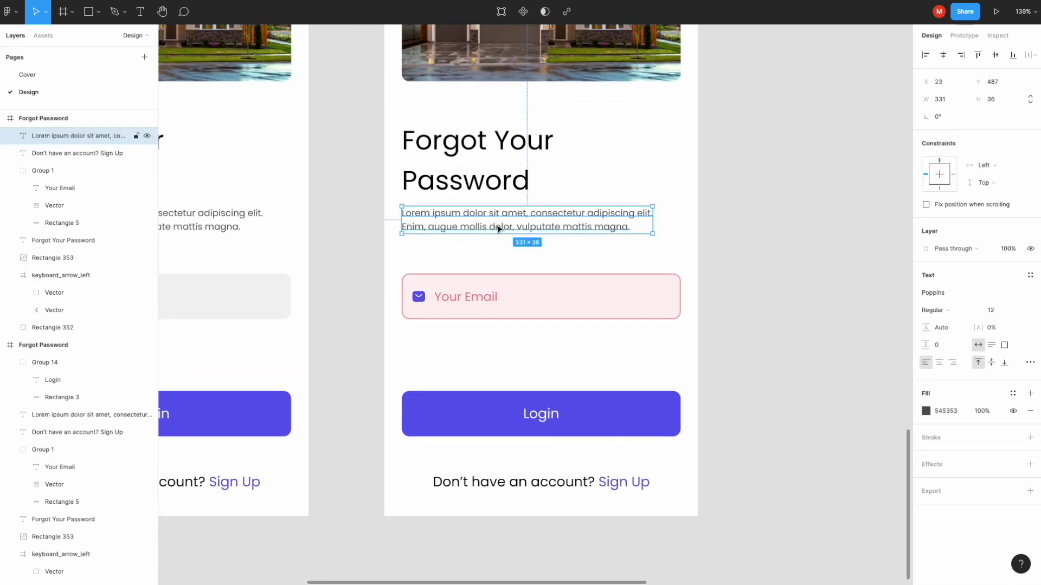
alt+drag(498, 228, 519, 351)
double_click(519, 351)
text(Enter the currect email)
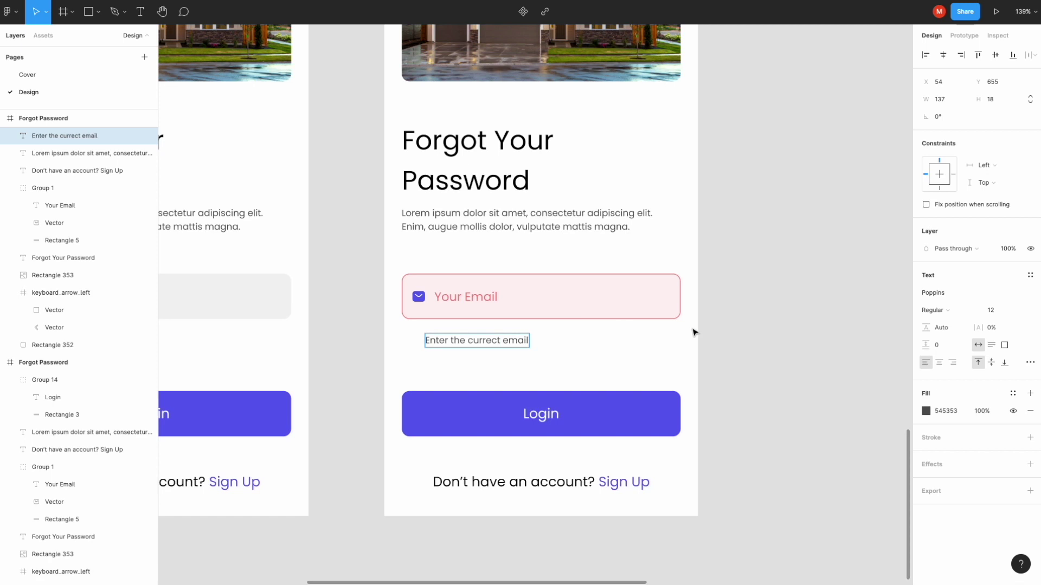
click(617, 366)
Step: Centre the error message under the email field and colour it pink F88080
drag(494, 348, 558, 343)
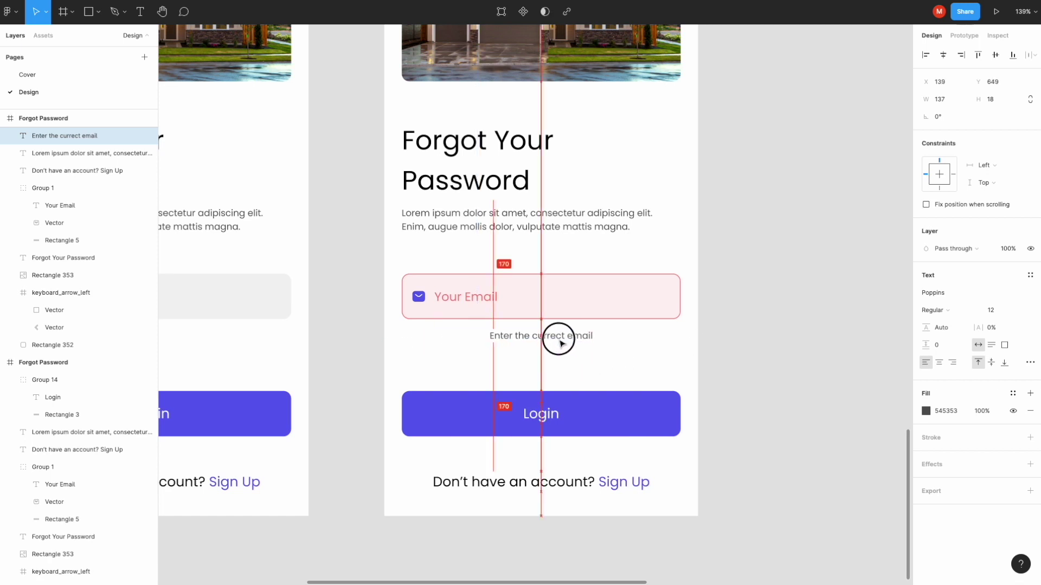
click(944, 413)
key(Return)
click(819, 332)
scroll(819, 332, down, 5)
scroll(820, 332, down, 2)
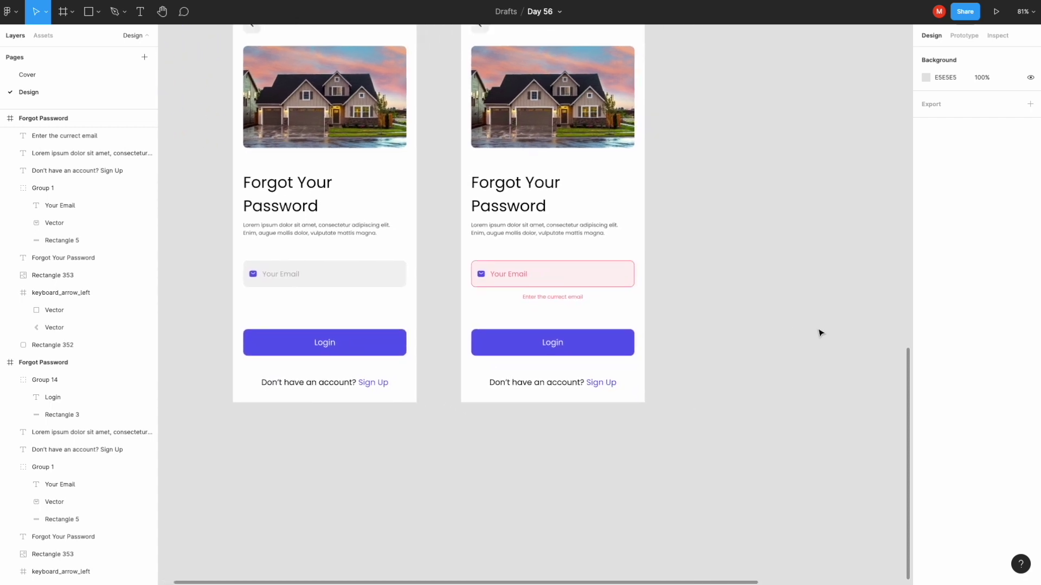
scroll(598, 301, down, 3)
scroll(597, 301, up, 1)
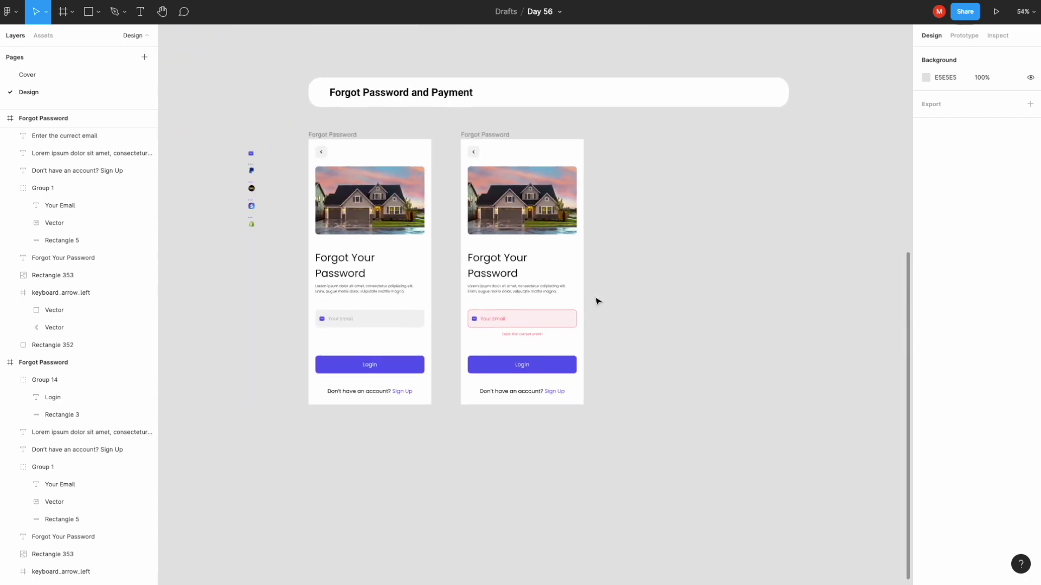
Step: Review the error message text on the copied screen
double_click(523, 334)
scroll(525, 335, up, 5)
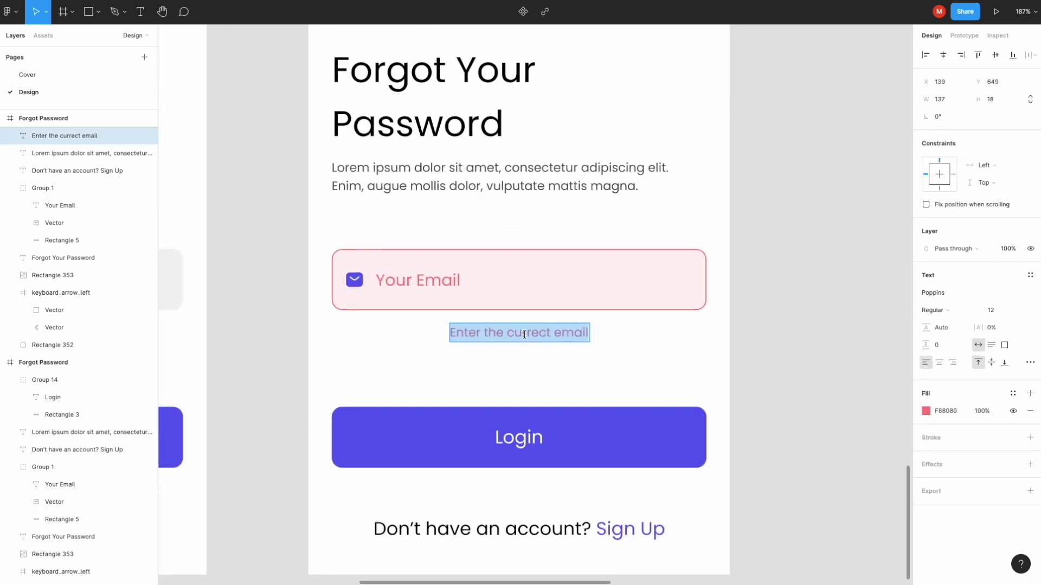
key(Escape)
scroll(524, 334, down, 3)
scroll(524, 335, down, 3)
scroll(676, 332, up, 1)
Step: Rename the copied error screen to 'Wrong Email'
click(566, 194)
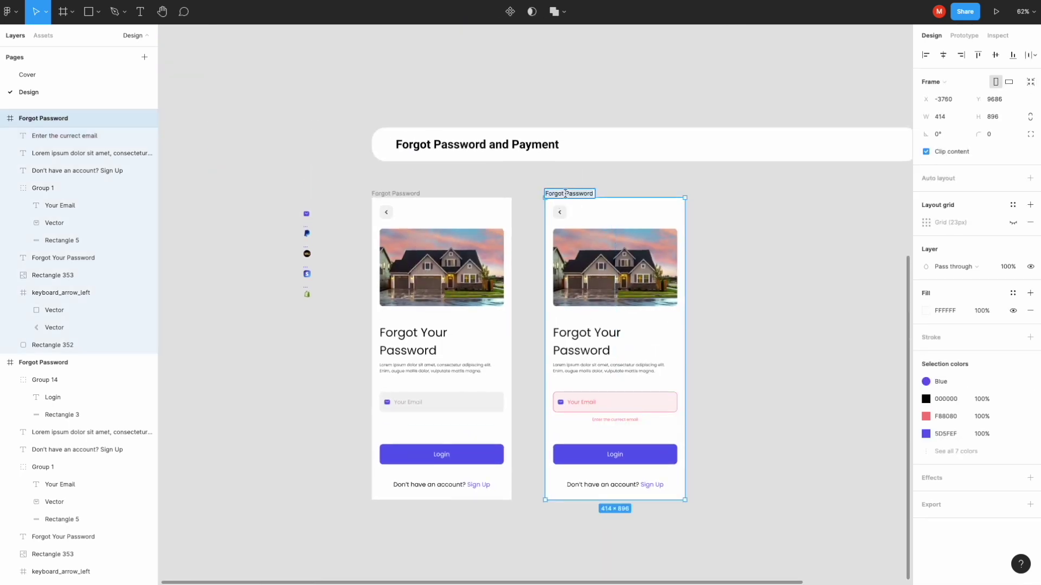
text(Wrong Email)
click(727, 226)
Step: Duplicate the Wrong Email screen to its right as a third screen
scroll(726, 225, right, 2)
scroll(624, 206, right, 3)
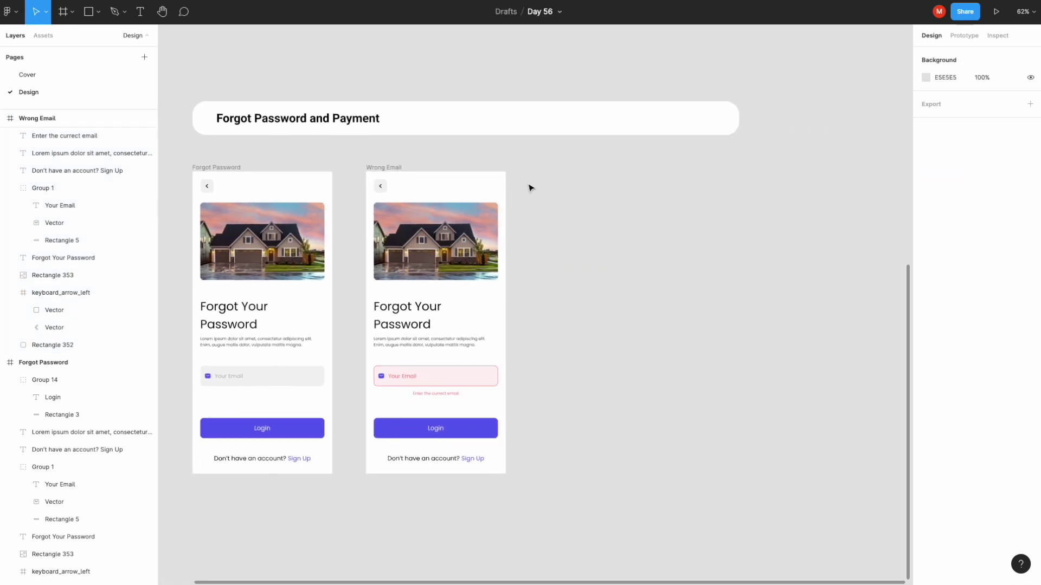
drag(395, 167, 566, 168)
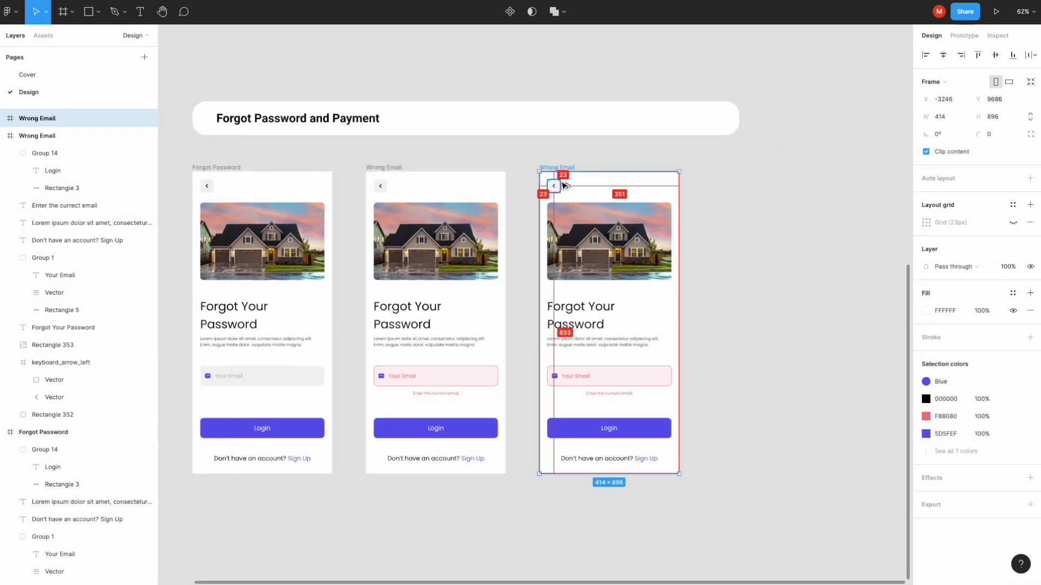
click(707, 178)
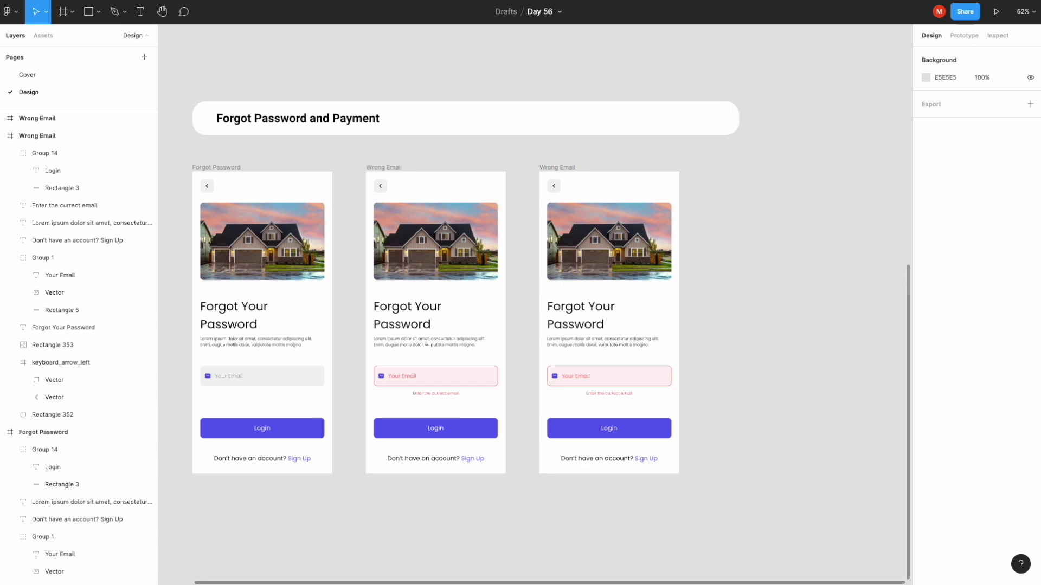
click(561, 168)
text(Verification)
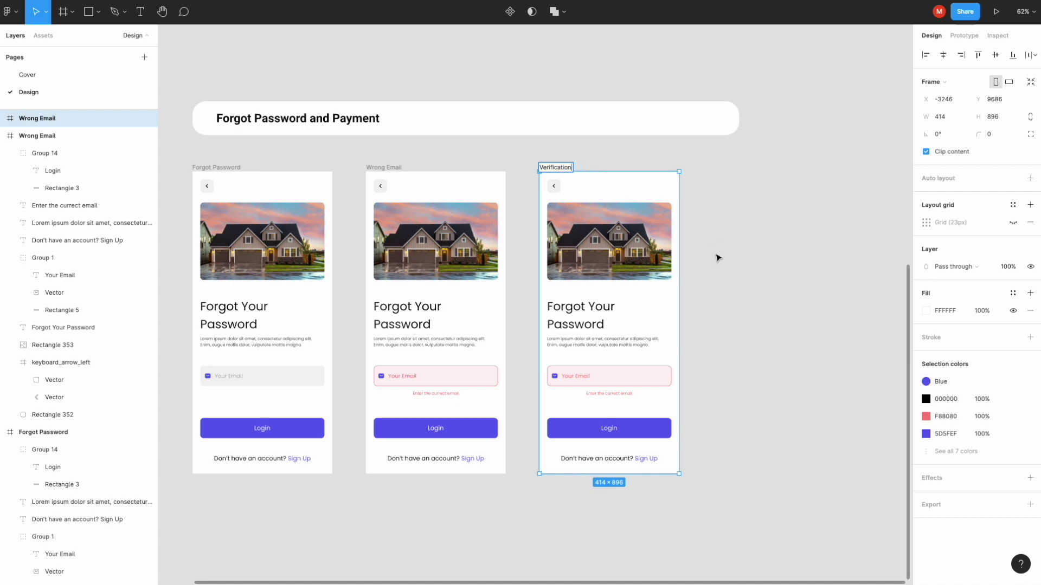
Step: Name the third screen 'Verification' and change its heading to 'Verification Code'
click(718, 257)
double_click(572, 313)
text(Verification)
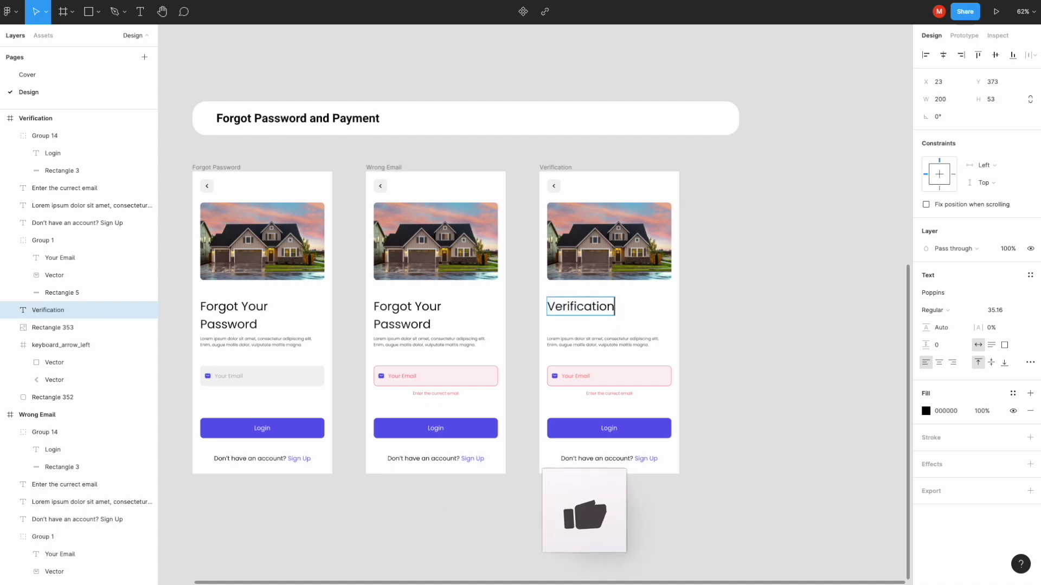
text( Code)
key(Escape)
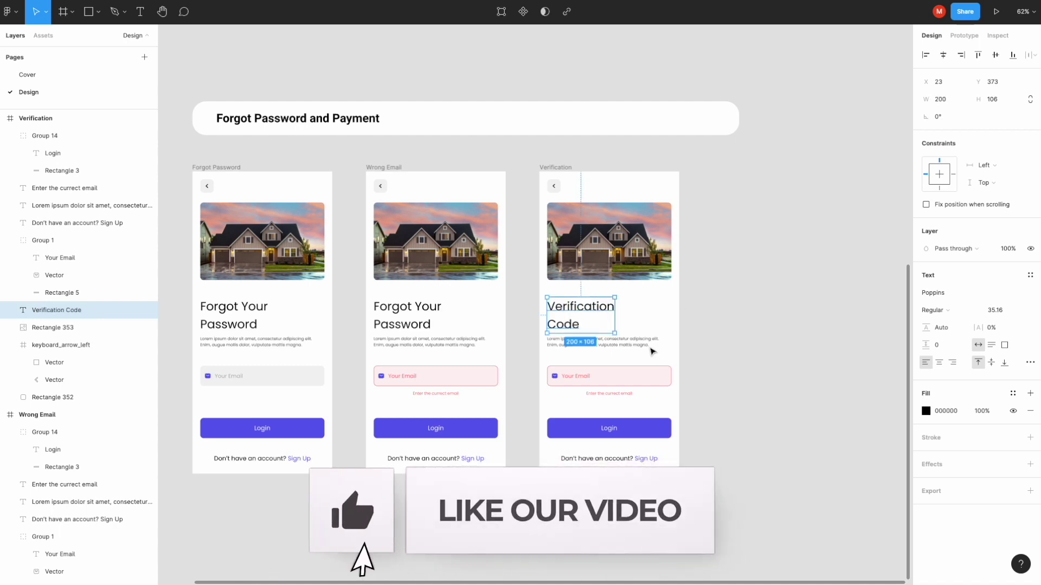
Step: Delete the email field from the Verification screen
scroll(623, 365, down, 1)
click(616, 353)
key(Delete)
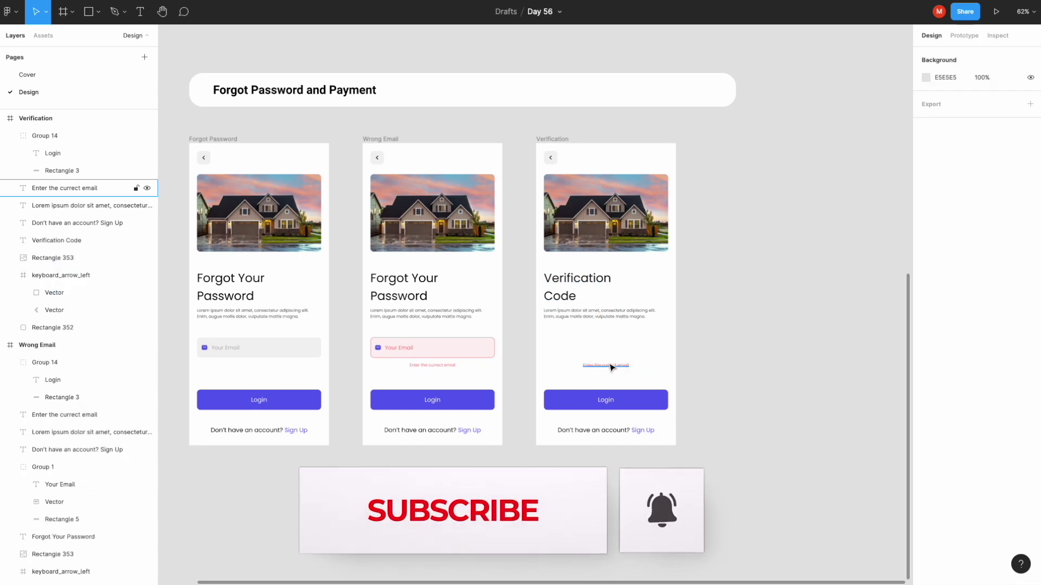
click(303, 354)
Step: Try pasting the plain email field into Verification, then undo back to the pink field
key(ctrl+c)
click(592, 361)
scroll(594, 365, up, 5)
scroll(594, 365, up, 2)
key(ctrl+v)
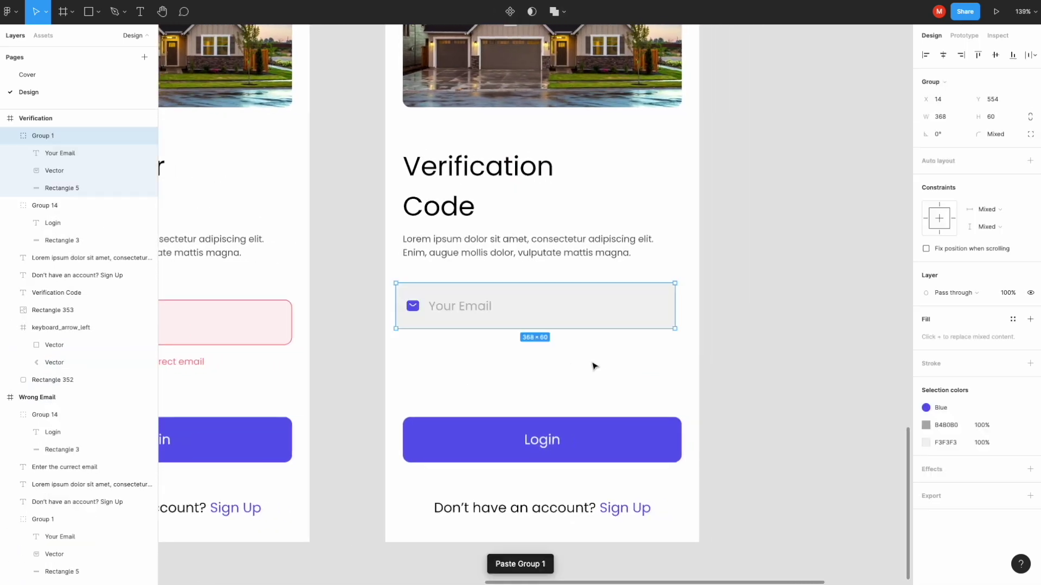
drag(578, 316, 580, 333)
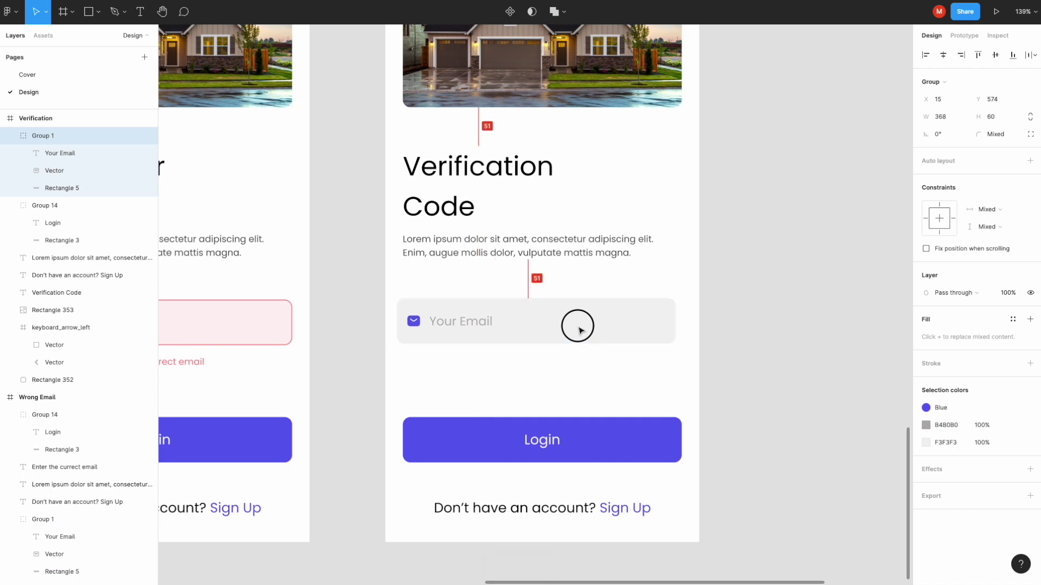
drag(579, 331, 579, 328)
key(ctrl+z)
key(ctrl+shift+z)
key(ctrl+z)
key(ctrl+z)
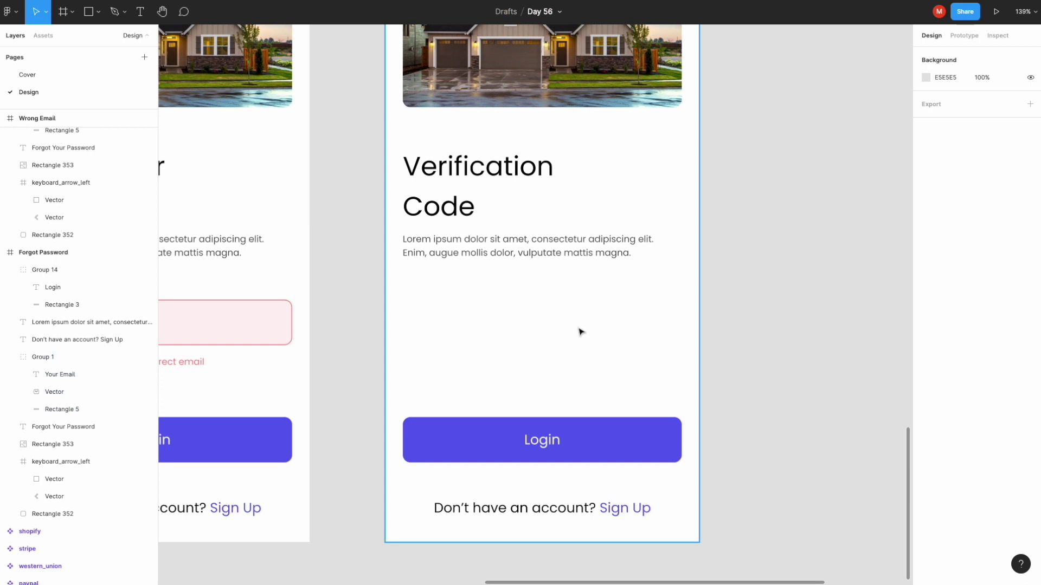
key(ctrl+shift+z)
key(ctrl+shift+z)
Step: Delete the error message and the envelope icon from the pink field
click(544, 362)
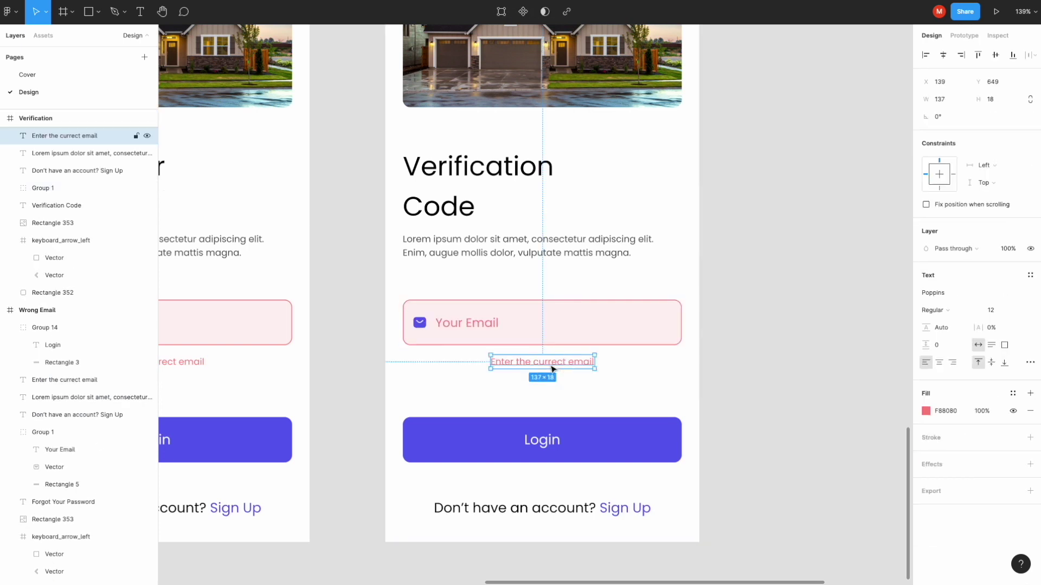
key(Delete)
click(427, 324)
double_click(427, 324)
key(Delete)
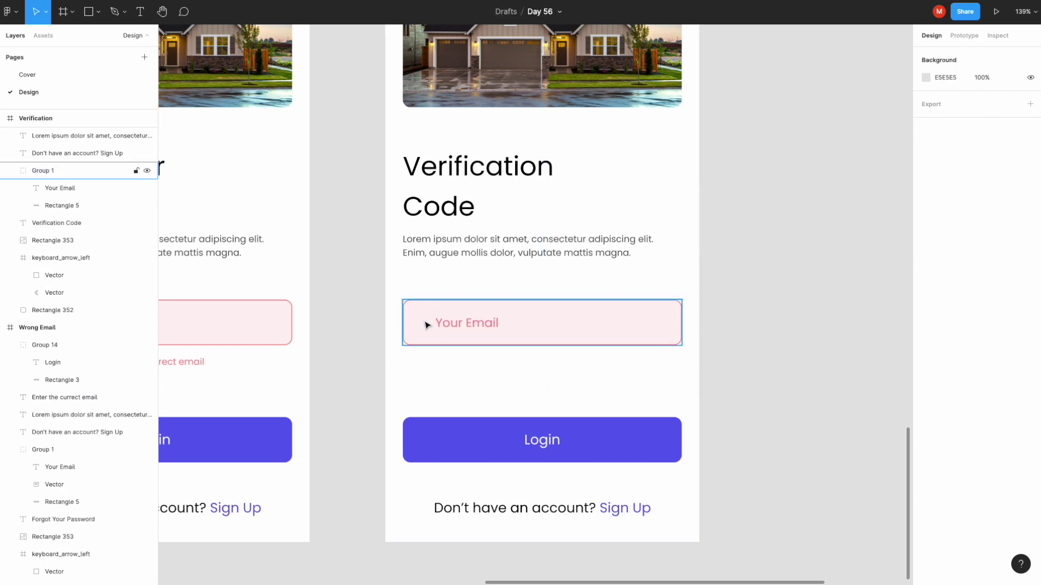
Step: Strip the field to a 60-wide box with no outline and a fresh 100% fill
key(Delete)
click(484, 324)
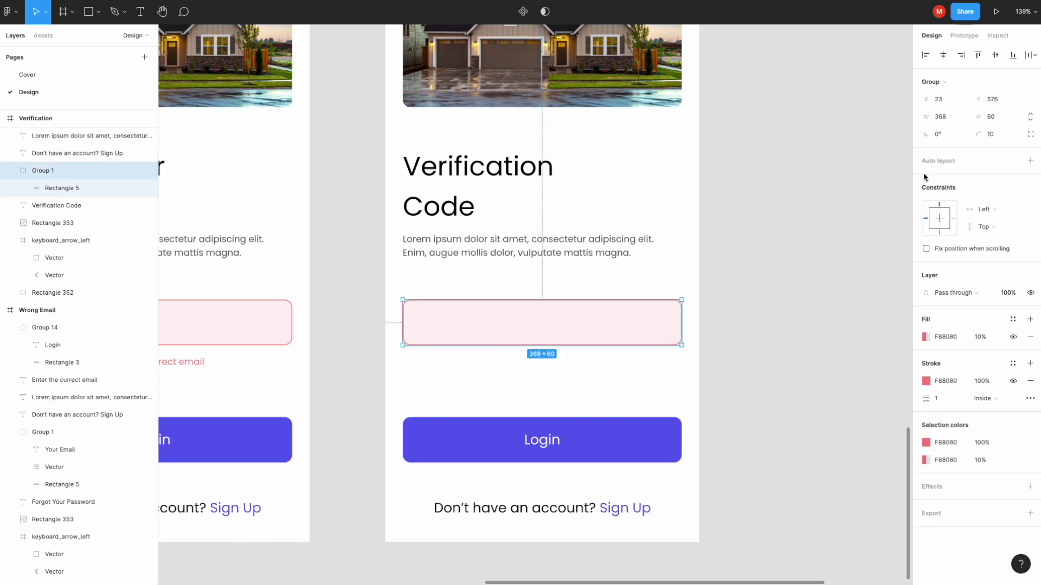
text(60)
key(Return)
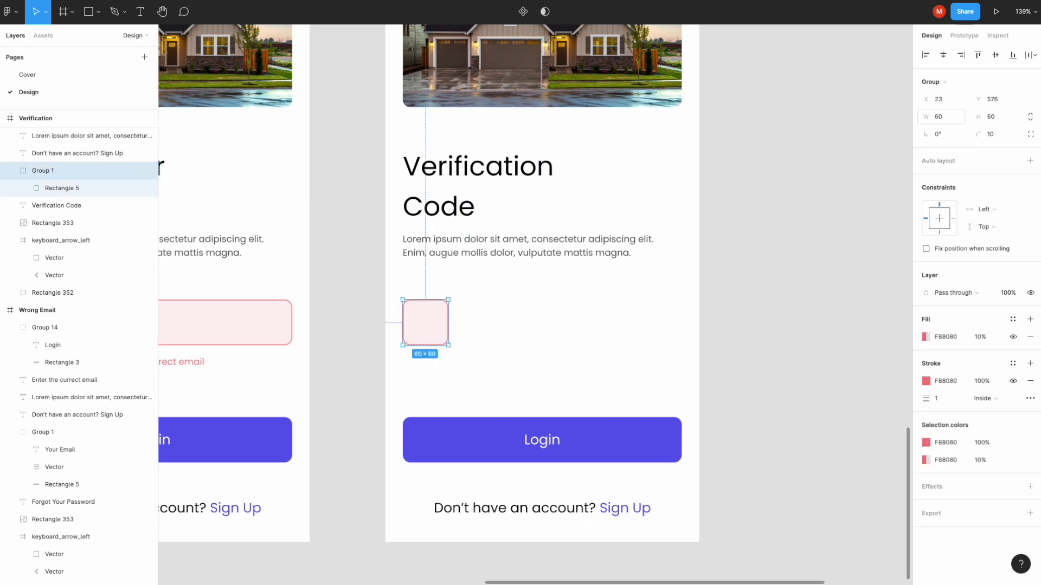
click(1030, 381)
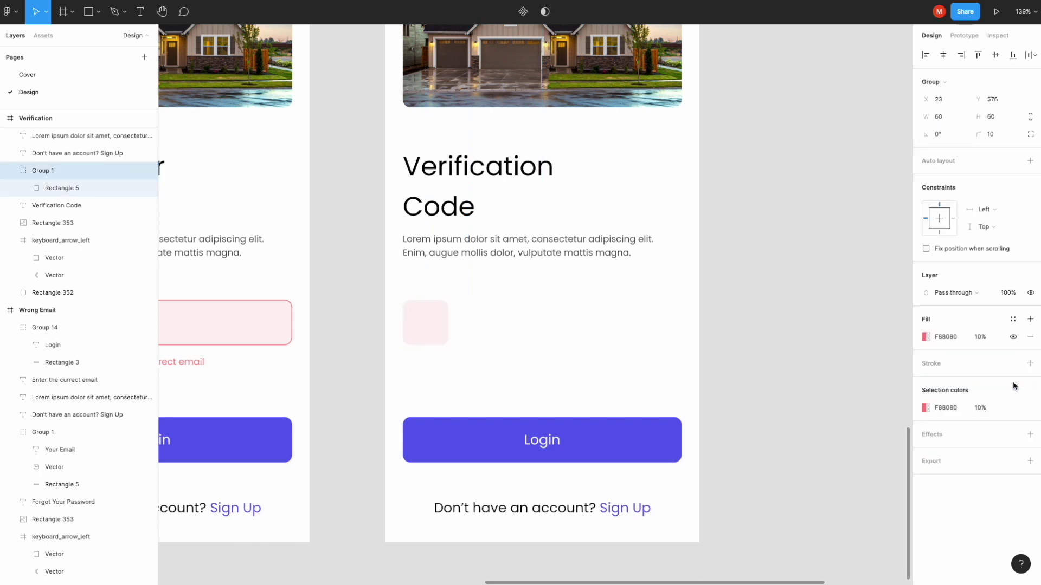
click(1031, 320)
click(1030, 354)
click(987, 339)
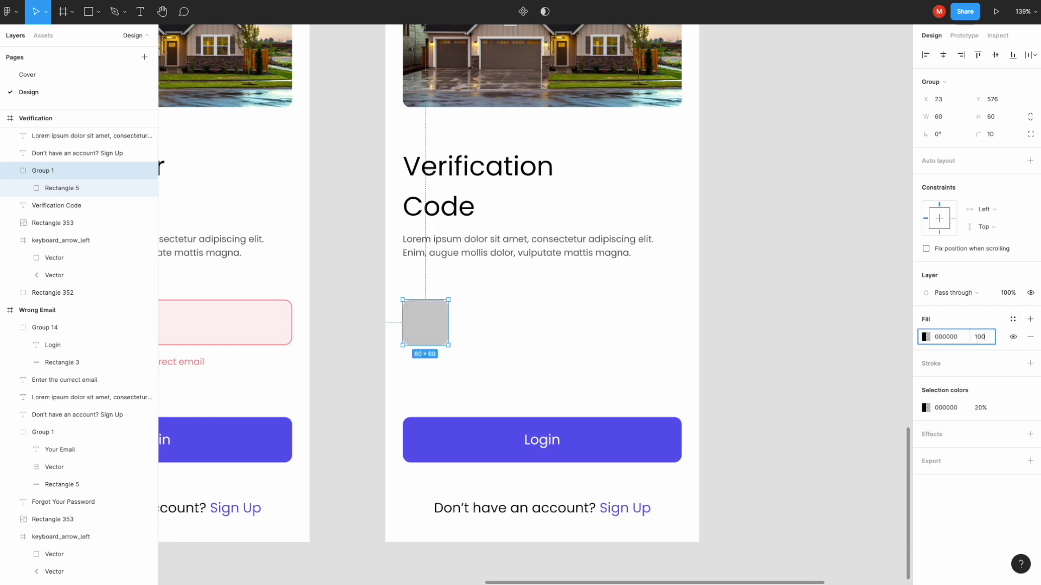
key(Return)
Step: Eyedrop the light grey F3F3F3 from the email field as the box's fill
scroll(727, 277, down, 5)
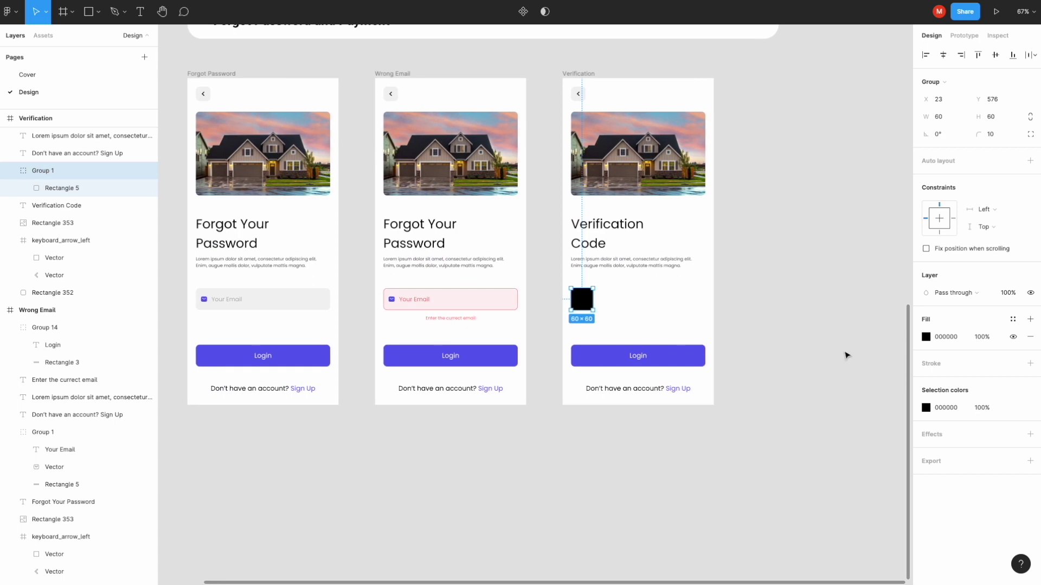
click(926, 336)
click(798, 465)
click(328, 299)
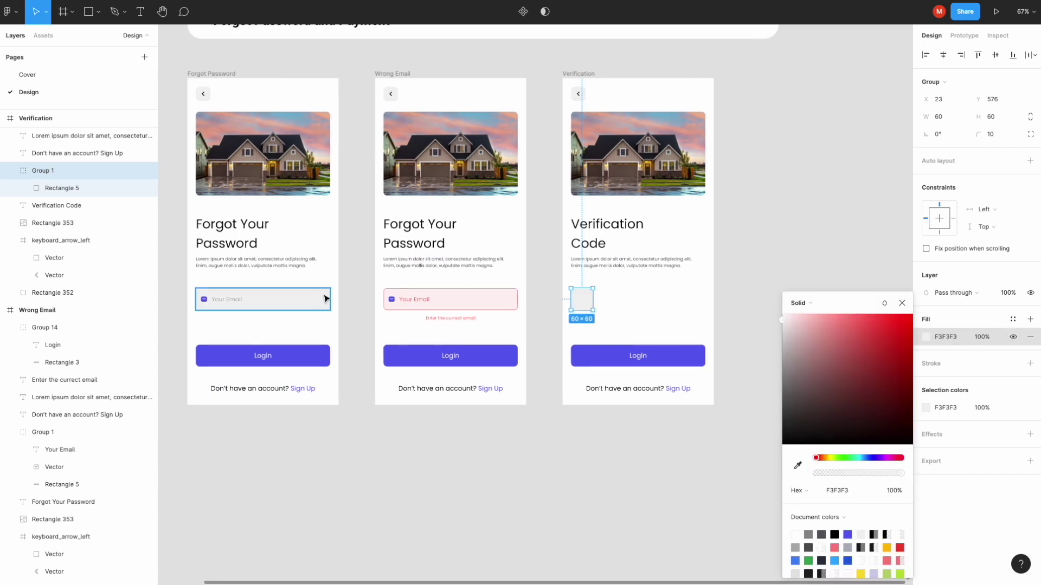
click(900, 302)
click(786, 268)
Step: Duplicate the grey box to its right
scroll(611, 314, up, 2)
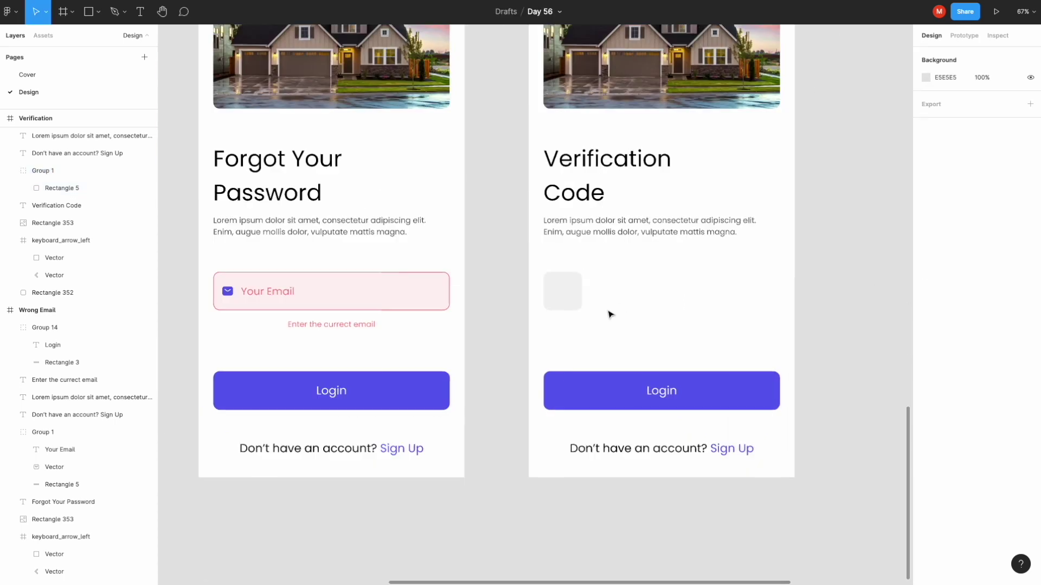
scroll(608, 311, up, 2)
click(504, 282)
drag(508, 282, 660, 283)
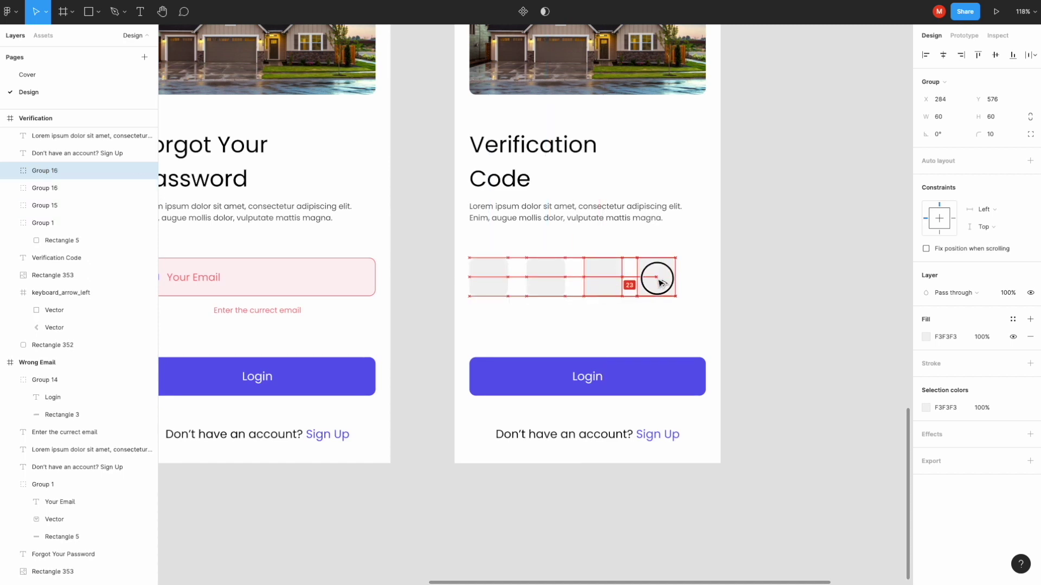
Step: Space the four grey boxes 30 apart and centre the row on the screen
drag(686, 306, 491, 268)
text(30)
key(Return)
drag(657, 285, 669, 284)
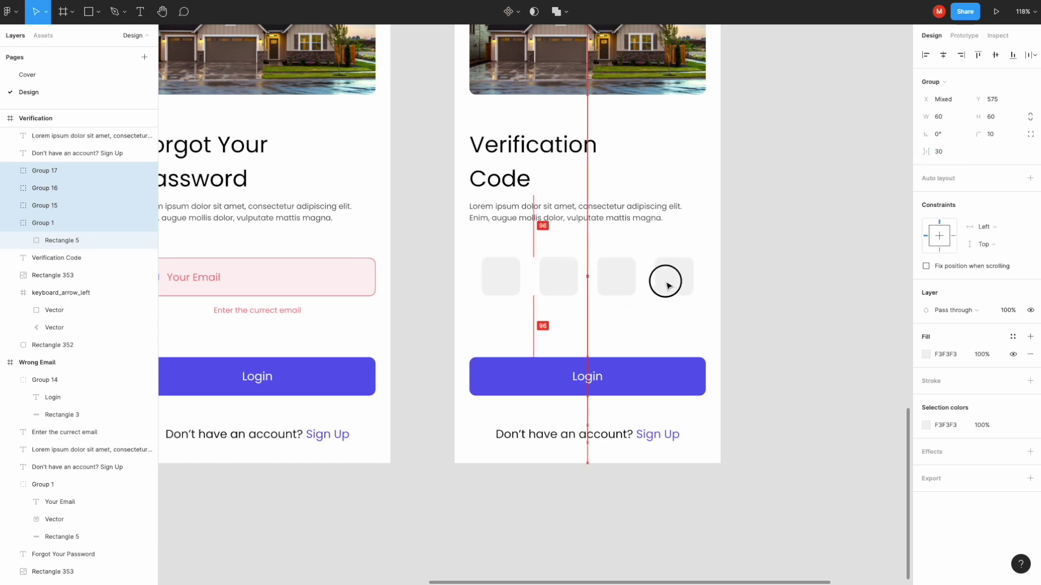
Step: Group the four boxes and name the group 'Code'
key(ctrl+g)
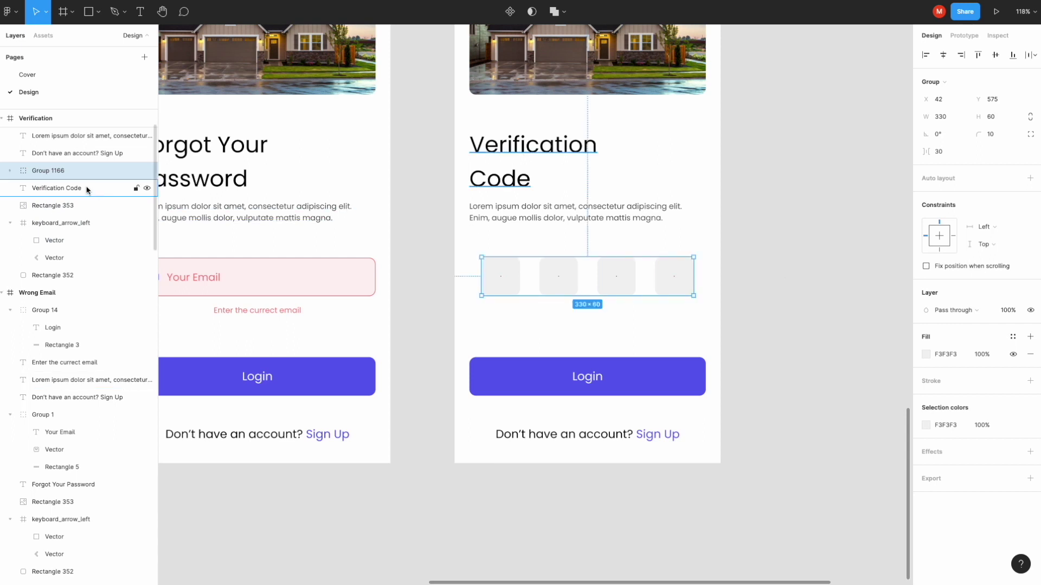
double_click(53, 172)
text(ode)
key(Return)
click(795, 245)
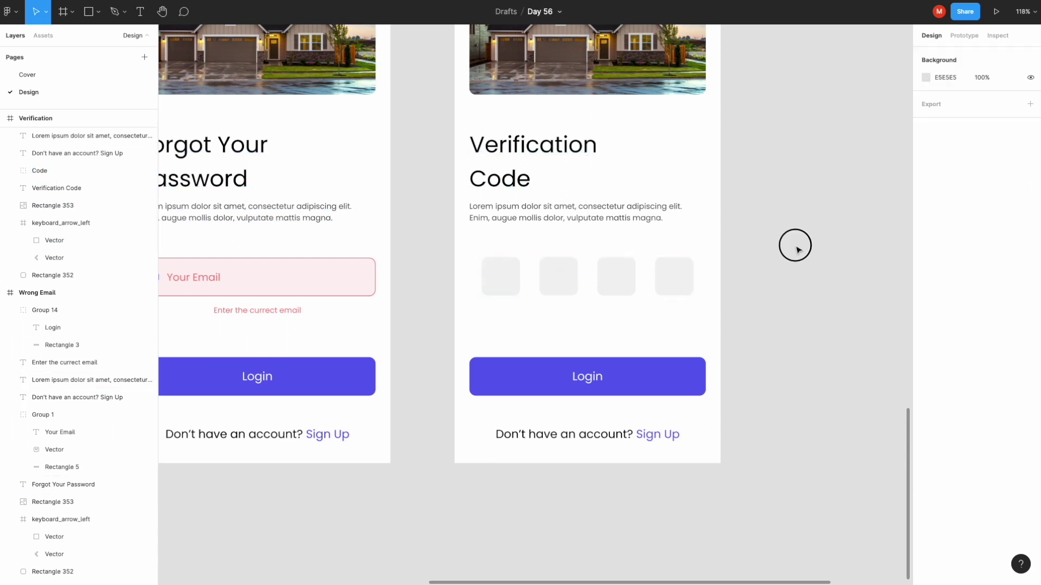
Step: Relabel the Forgot Password button from 'Login' to 'Next'
scroll(604, 319, left, 5)
scroll(588, 320, left, 10)
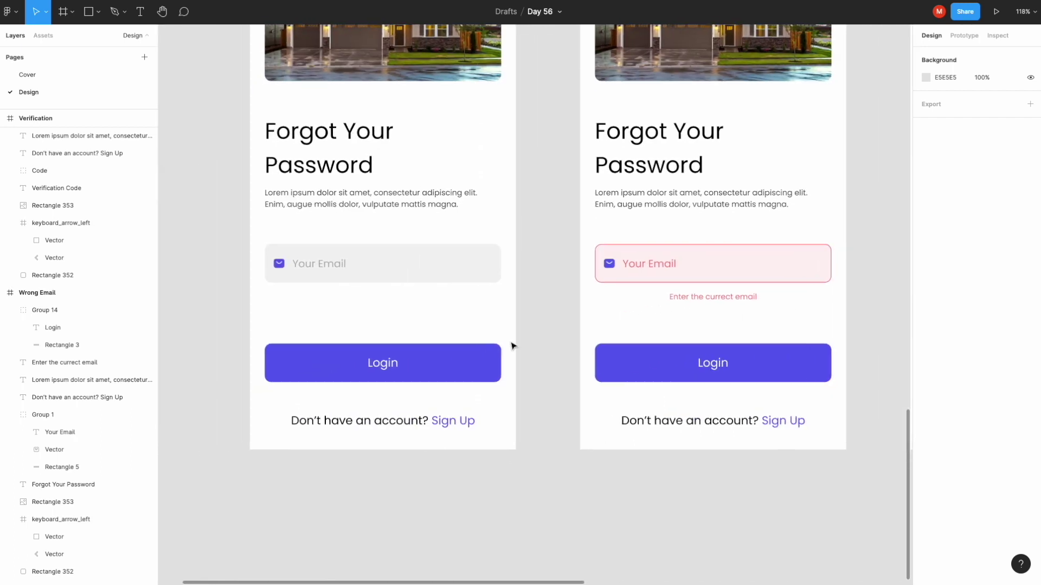
double_click(384, 364)
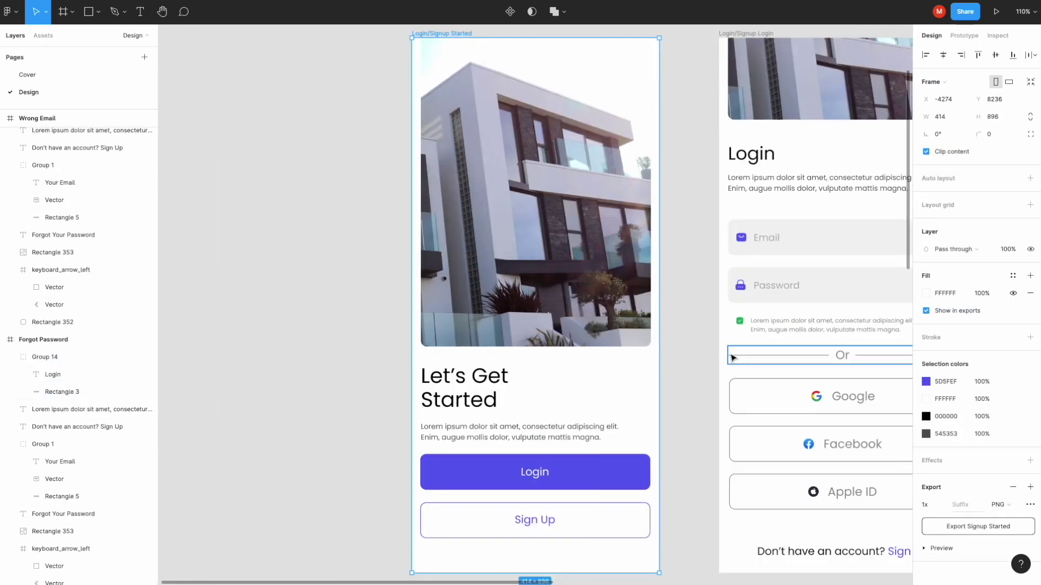
scroll(733, 358, down, 10)
scroll(733, 358, down, 8)
scroll(393, 292, left, 2)
click(393, 293)
double_click(393, 293)
text(Next)
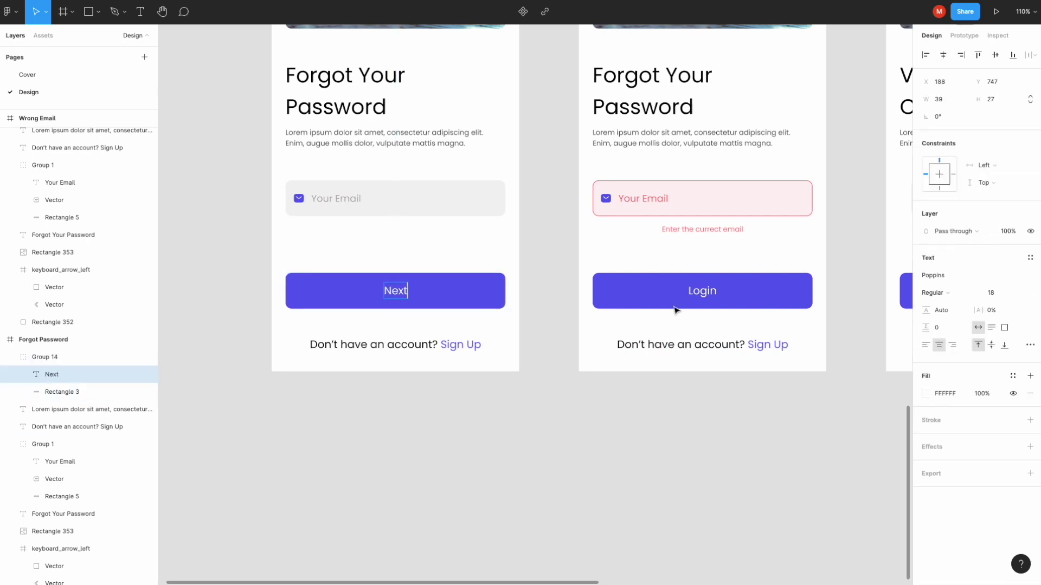
Step: Change the Login label to 'Next' on the Wrong Email and Verification screens
double_click(694, 290)
text(Next)
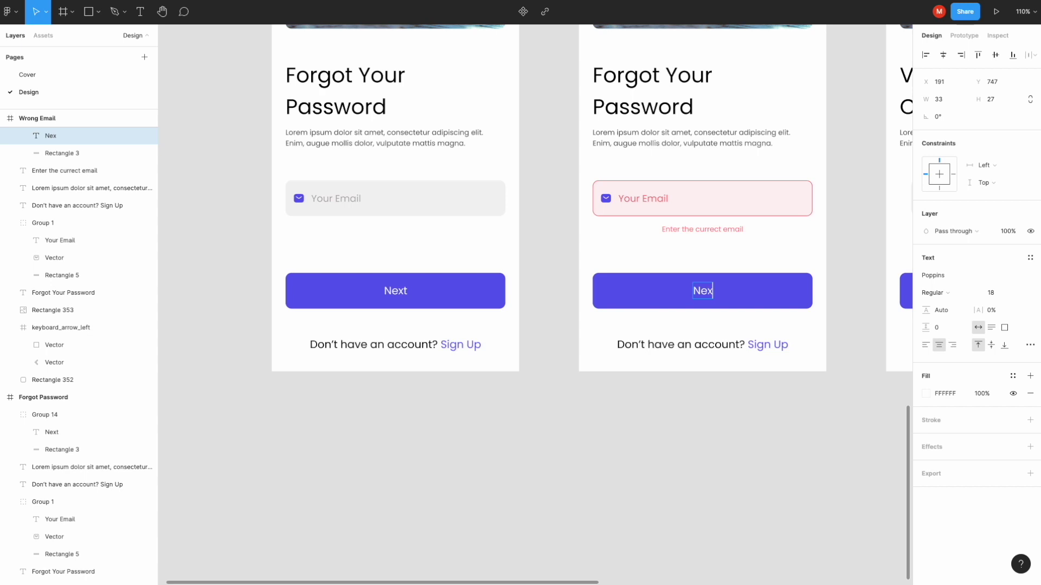
scroll(795, 271, right, 5)
scroll(794, 271, right, 3)
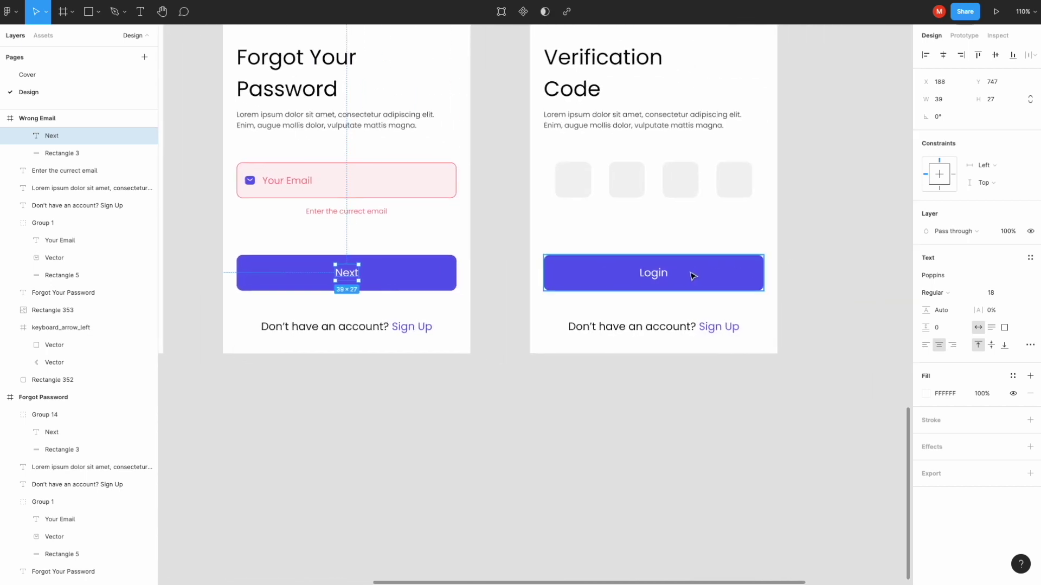
click(657, 281)
double_click(655, 279)
text(Next)
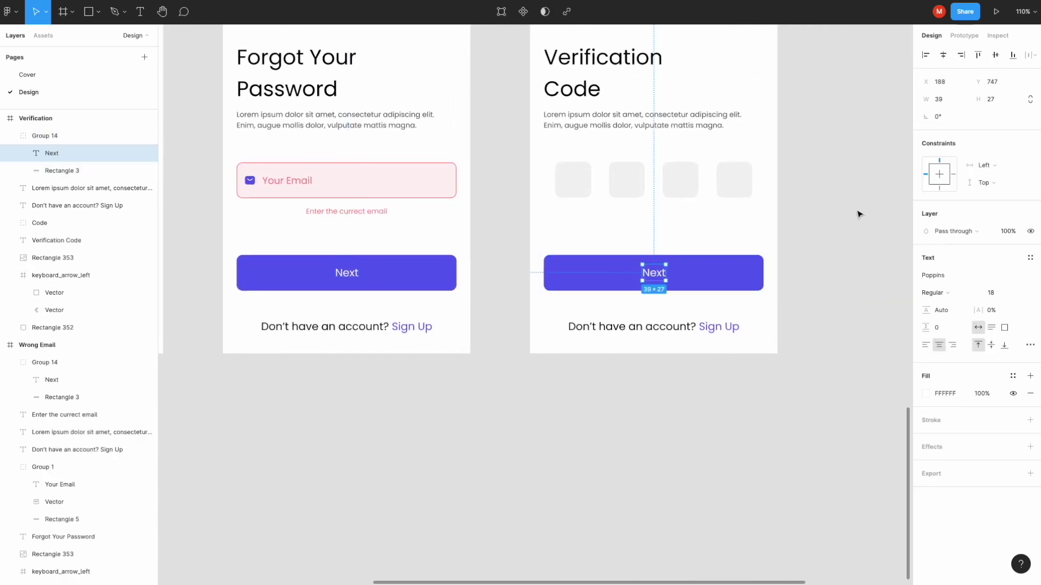
click(824, 220)
Step: Delete the Verification screen's Sign Up line, then restore it with undo
click(703, 325)
key(Delete)
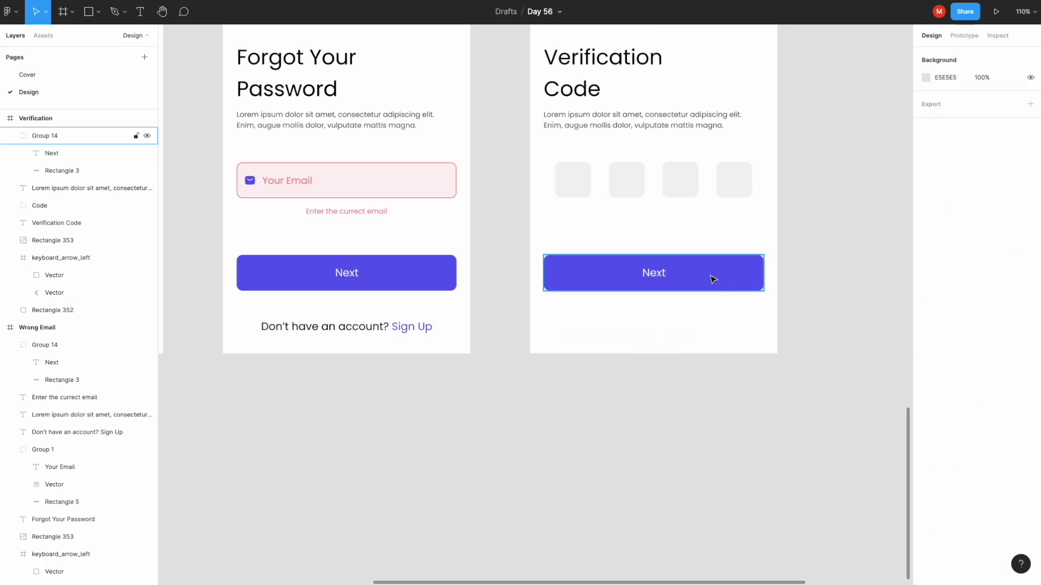
key(ctrl+z)
click(827, 279)
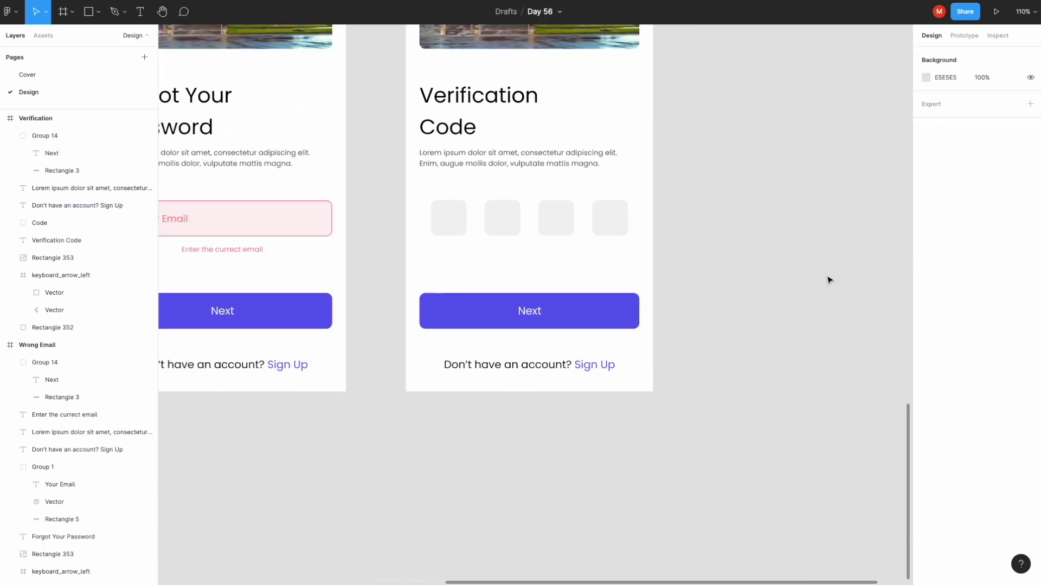
Step: Duplicate the Verification screen to its right
scroll(827, 279, down, 5)
scroll(827, 280, up, 2)
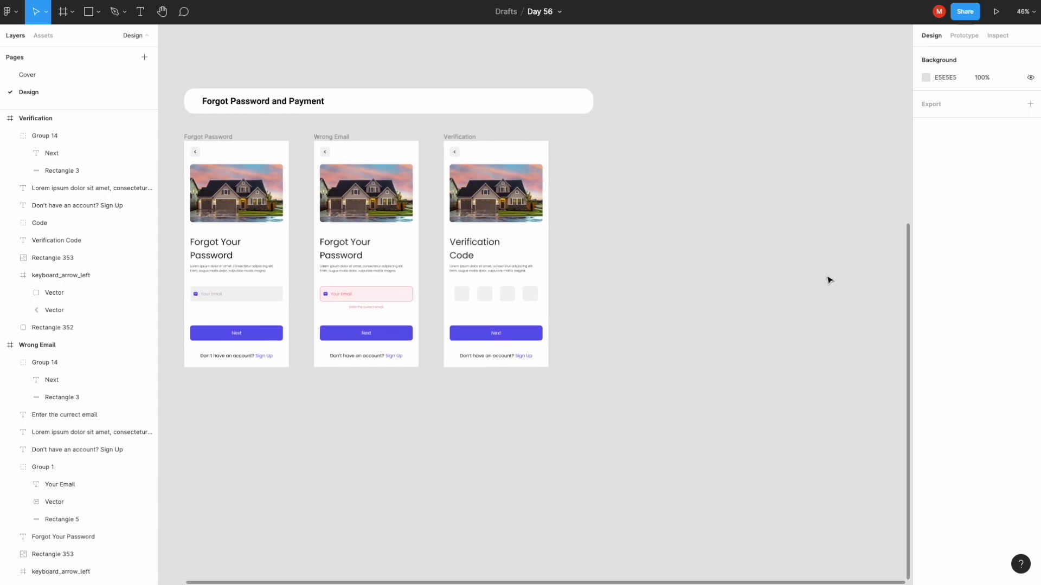
scroll(827, 279, up, 1)
scroll(827, 279, down, 2)
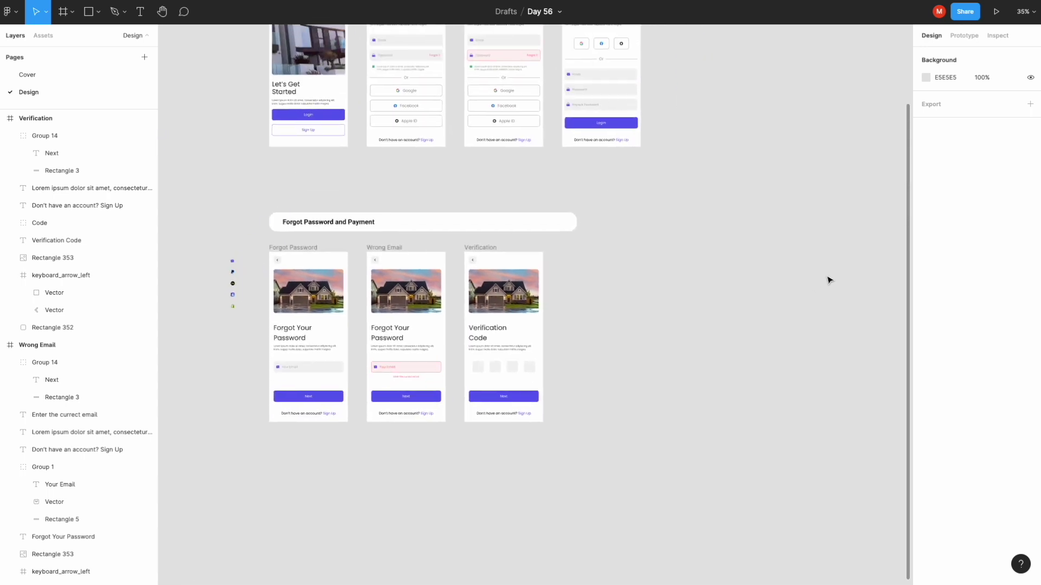
scroll(828, 279, up, 3)
scroll(827, 280, up, 3)
scroll(827, 279, down, 1)
scroll(828, 280, down, 1)
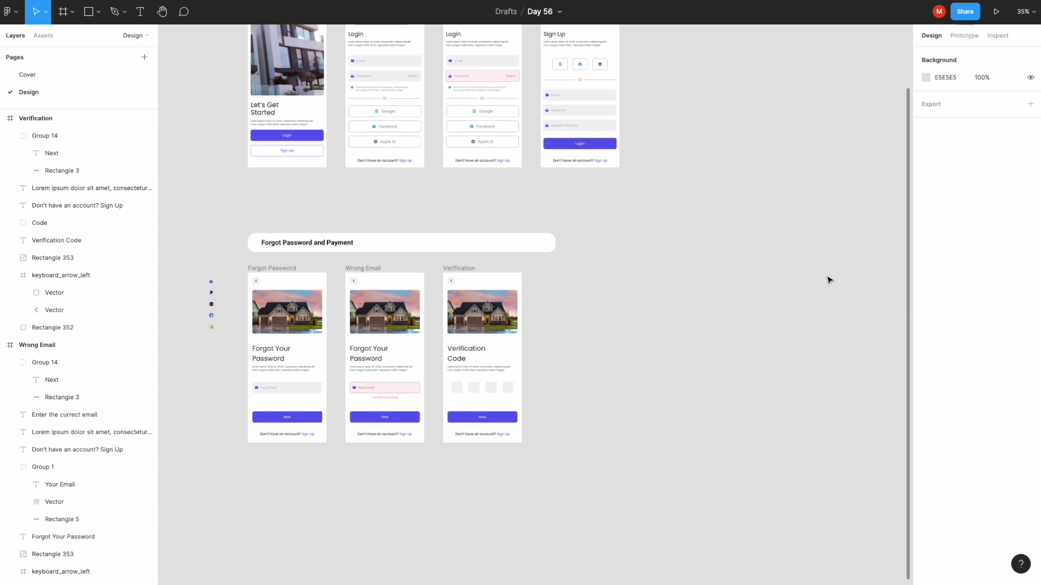
scroll(813, 277, down, 1)
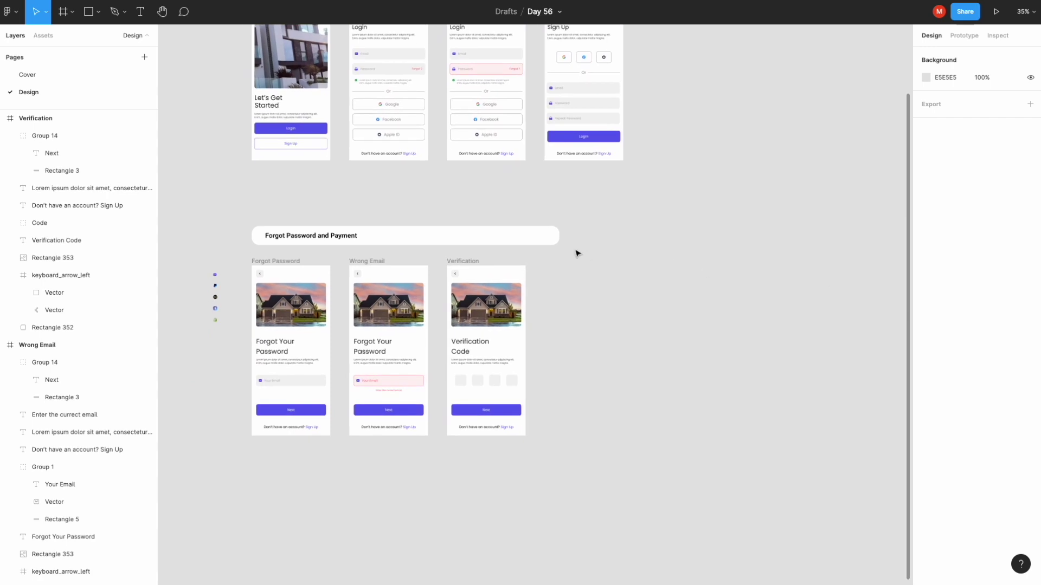
drag(476, 263, 573, 271)
Step: Remove the house photo from the copied screen
scroll(595, 299, up, 3)
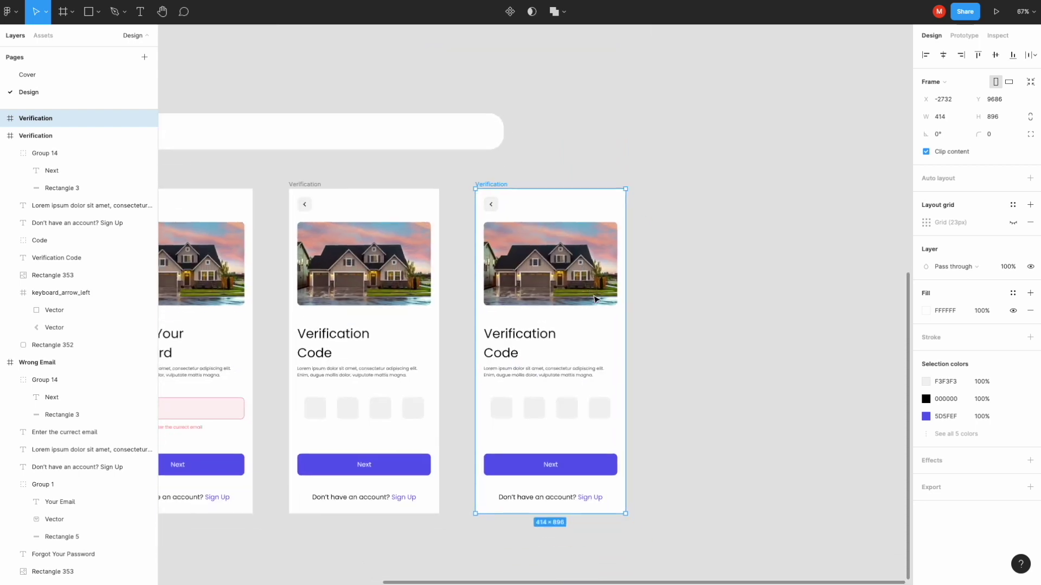
scroll(594, 299, right, 2)
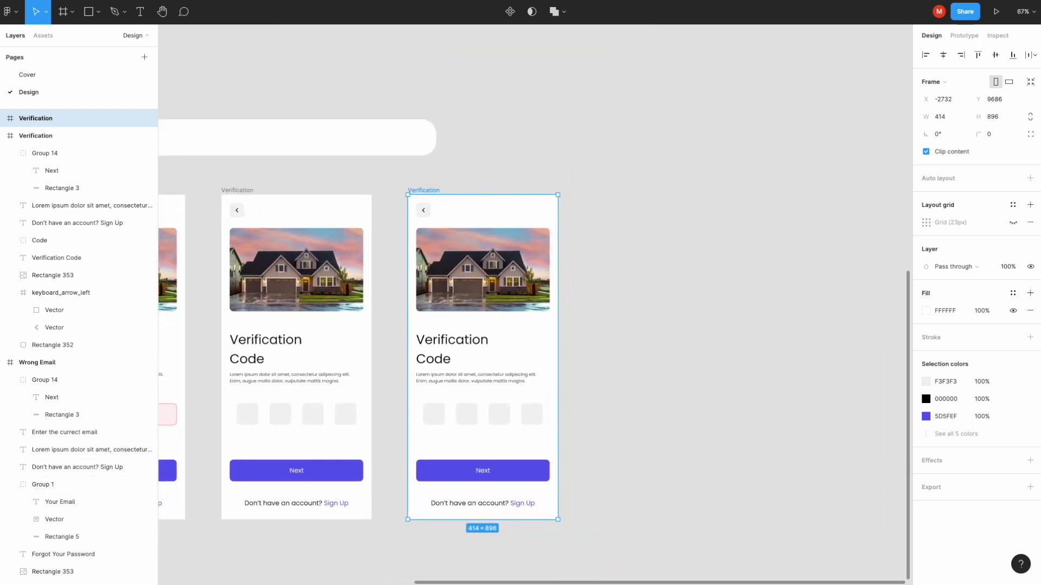
click(495, 302)
key(alt+/)
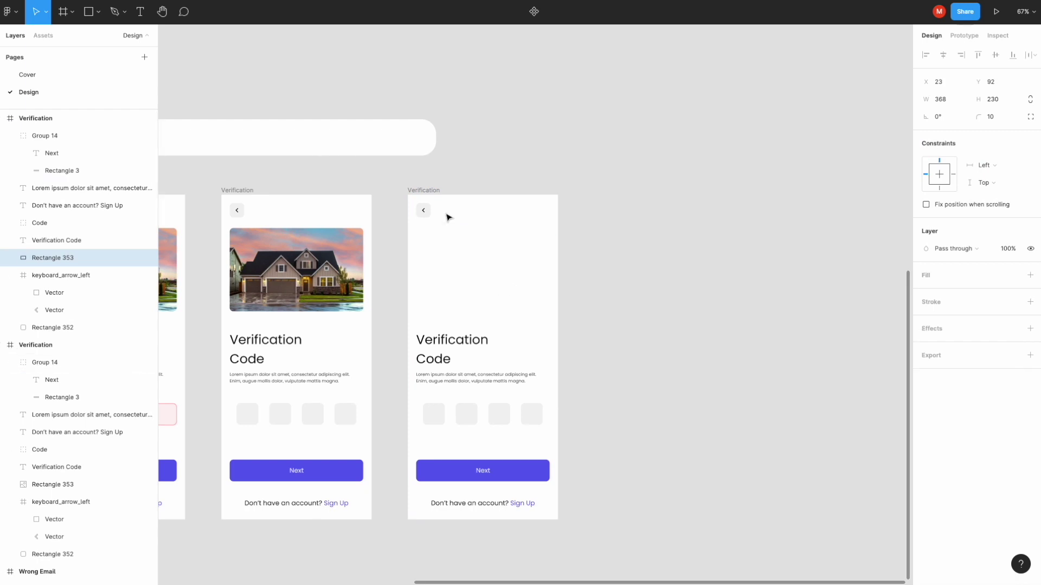
Step: Discard a stray text layer and delete the copy's empty image rectangle
key(t)
click(511, 219)
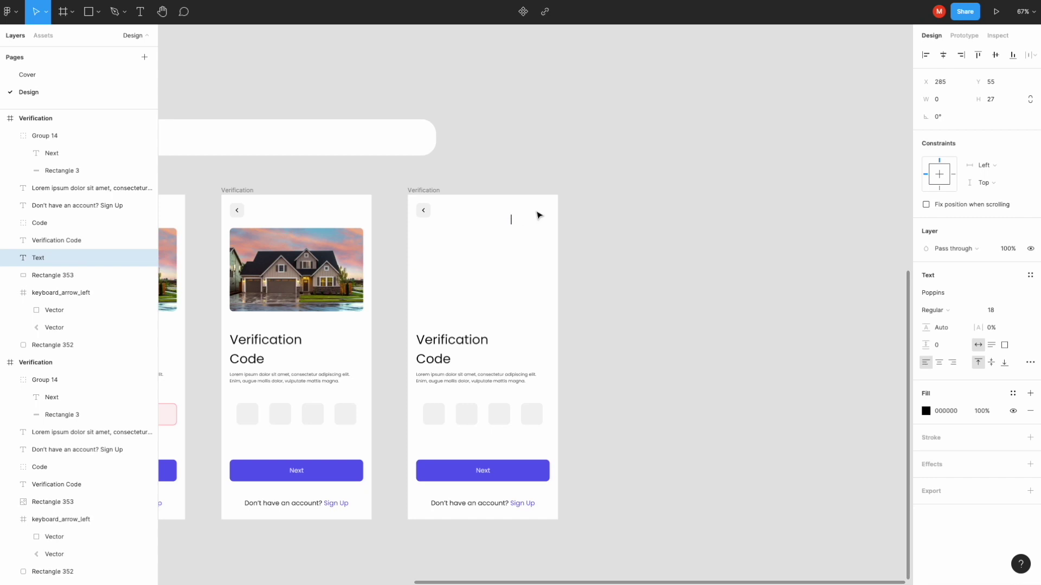
text(v)
key(Escape)
key(Delete)
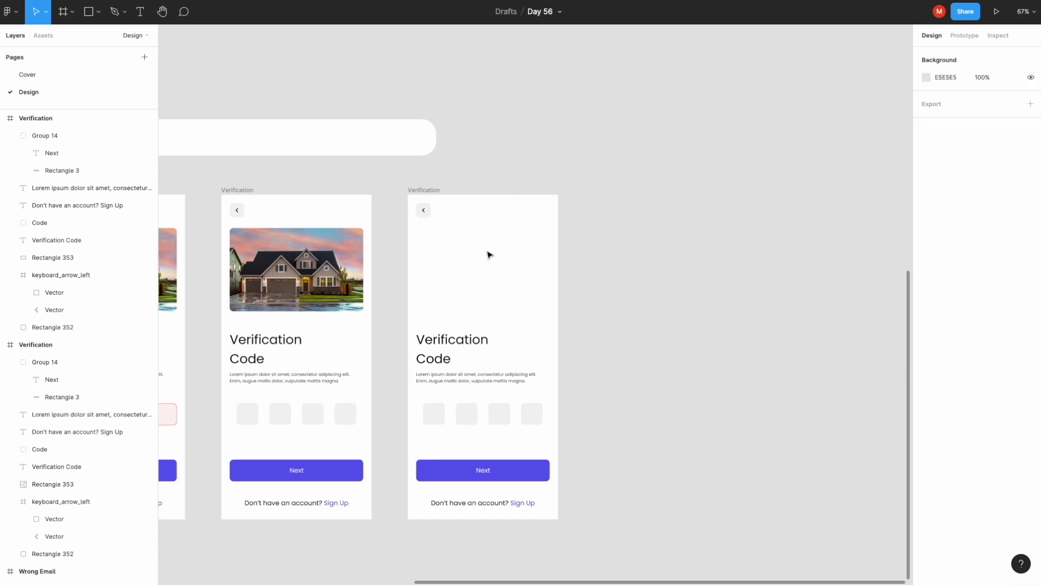
click(465, 280)
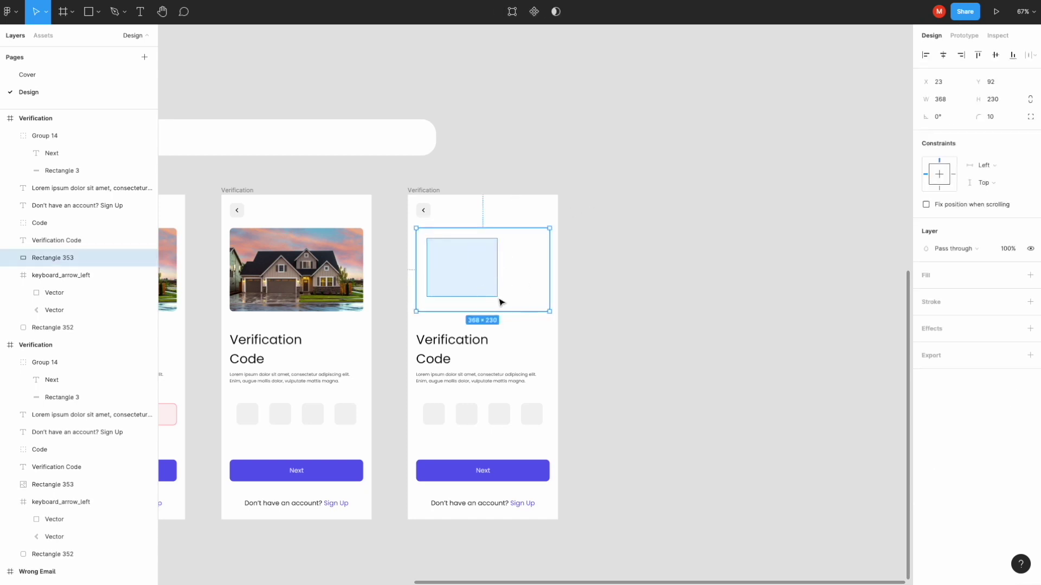
key(Delete)
Step: Add a Skip text near the copy's top and colour it purple 5D5FEF
key(t)
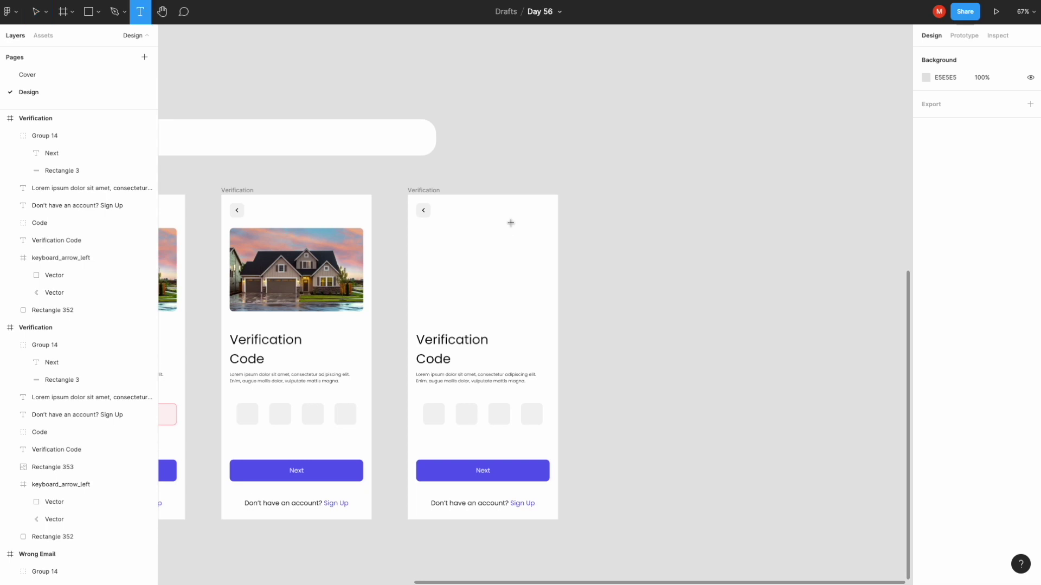
click(507, 221)
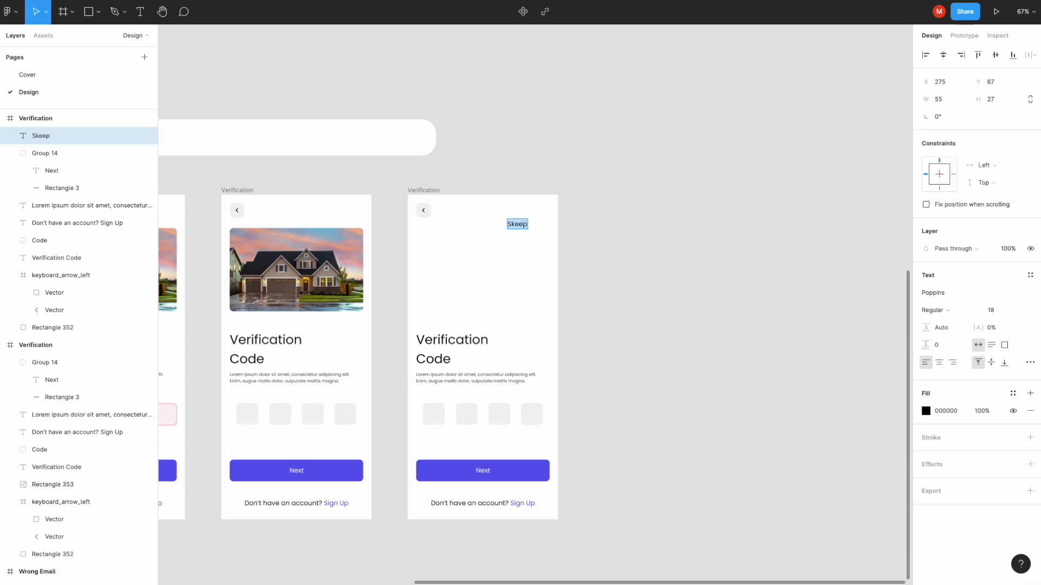
text(Skip)
click(926, 411)
click(863, 534)
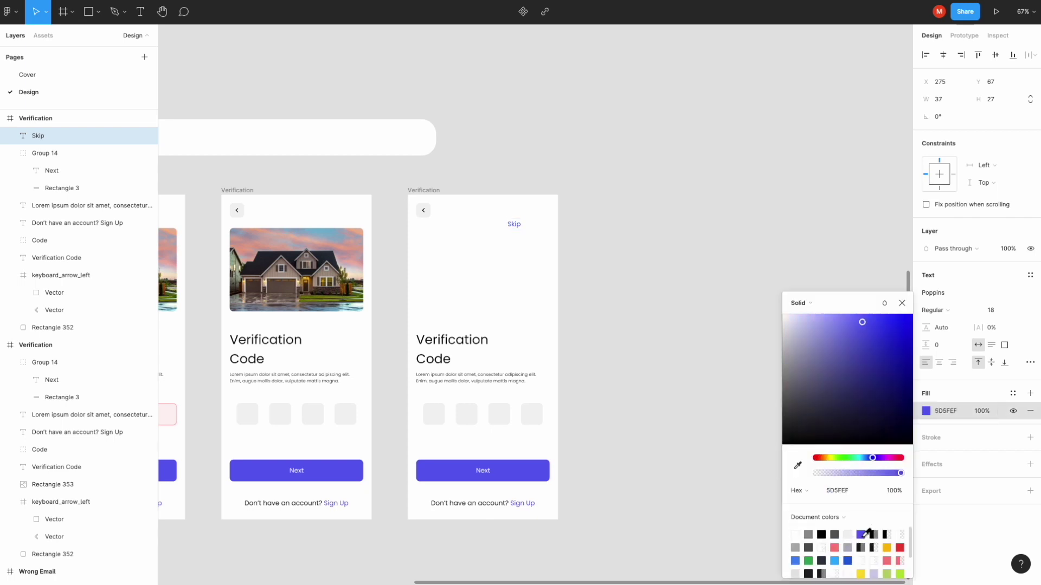
Step: Set the Skip label's font size to 16
click(991, 310)
text(15)
key(Return)
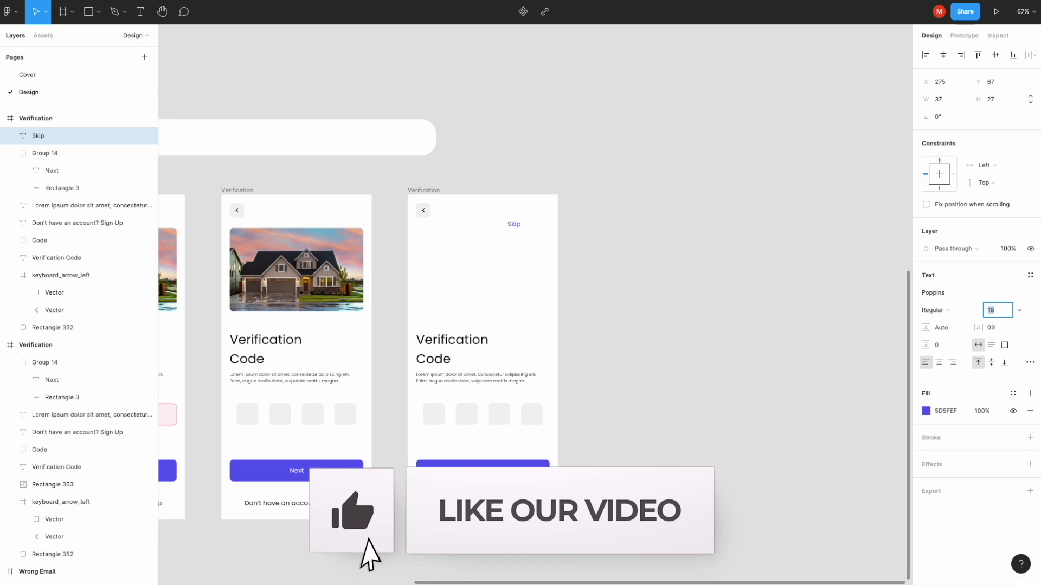
text(20)
key(Return)
key(Up)
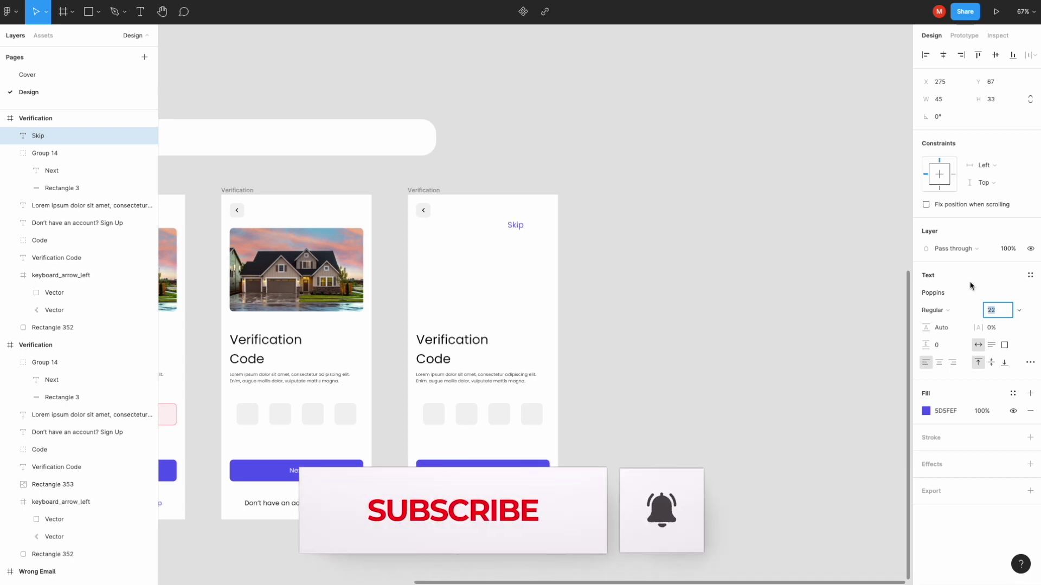
text(15)
key(Return)
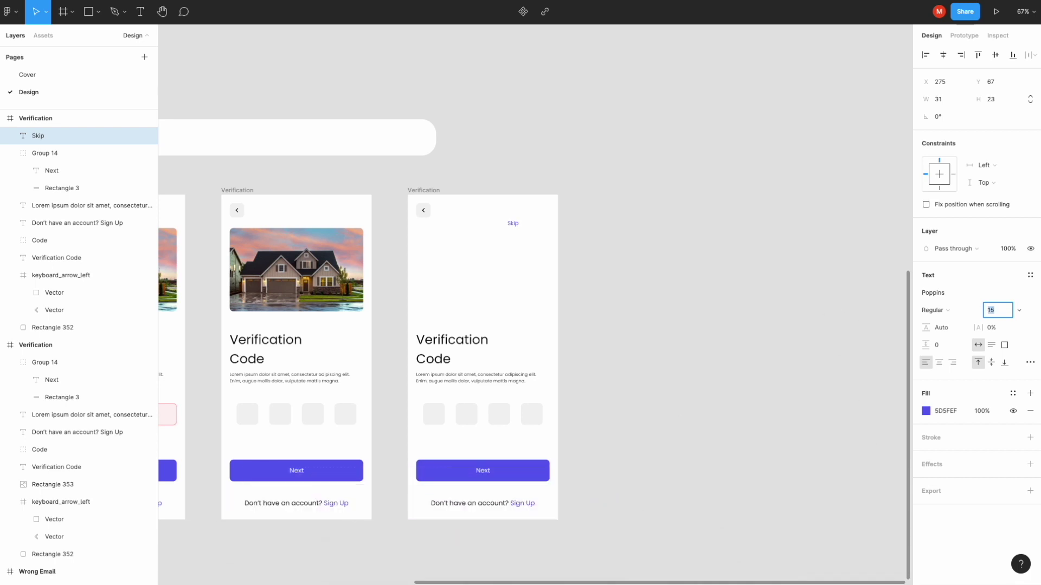
Step: Move Skip to the screen's top-right, aligning it with the layout grid
drag(513, 223, 537, 215)
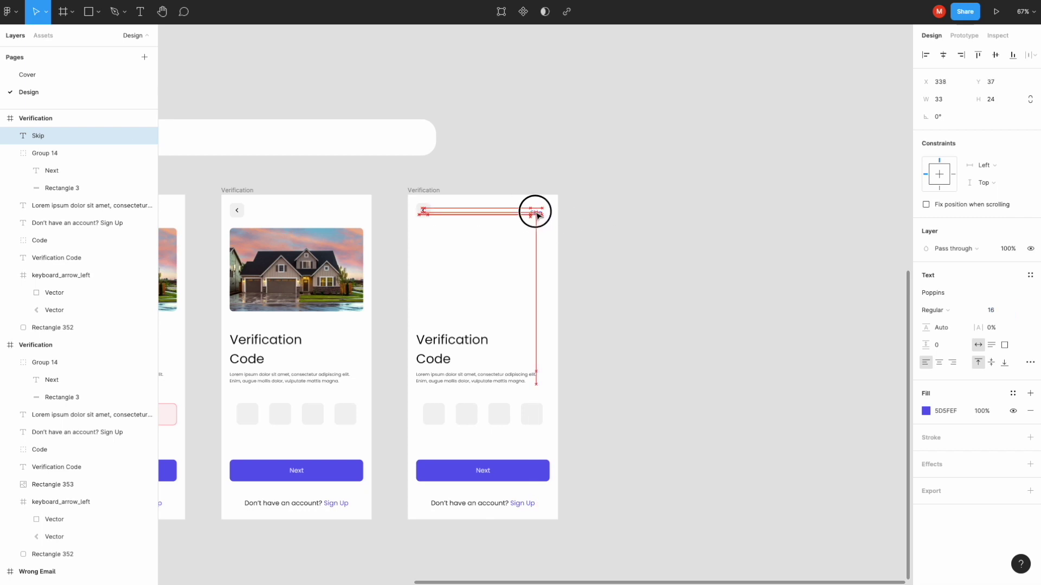
scroll(538, 216, up, 5)
scroll(537, 212, down, 2)
click(409, 190)
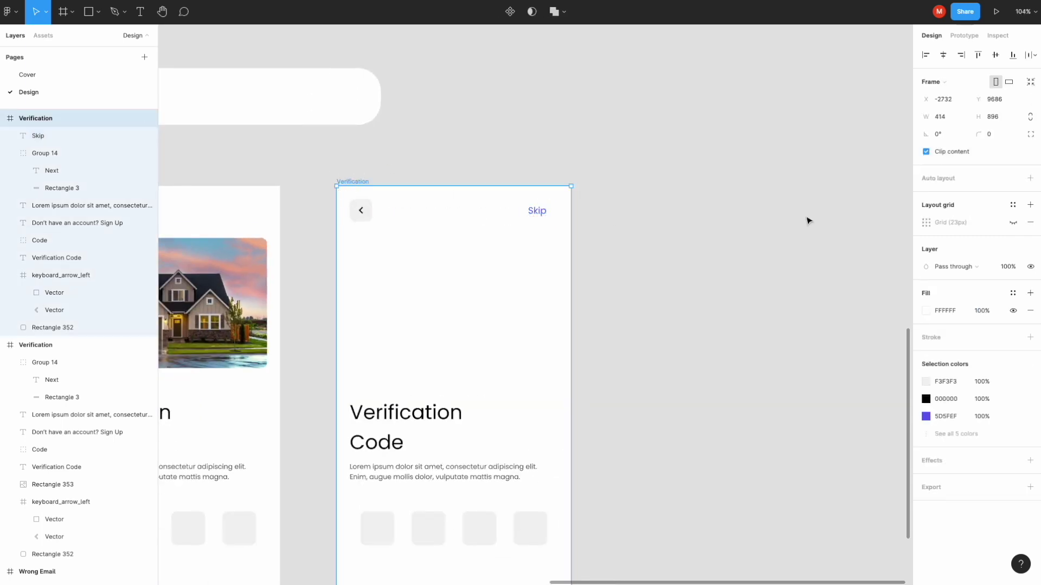
click(1012, 223)
scroll(550, 225, up, 4)
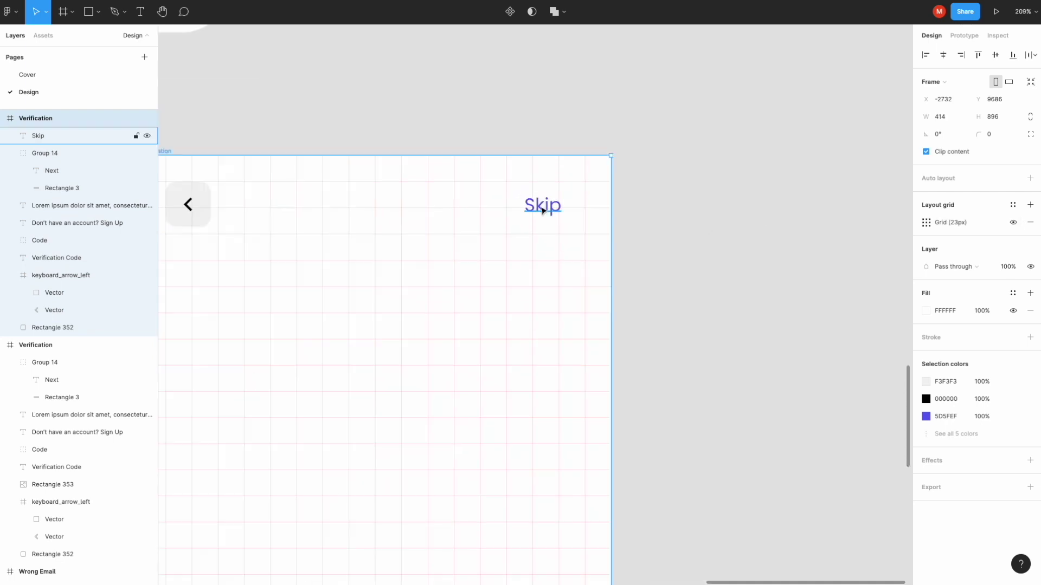
scroll(561, 212, up, 1)
drag(539, 206, 565, 206)
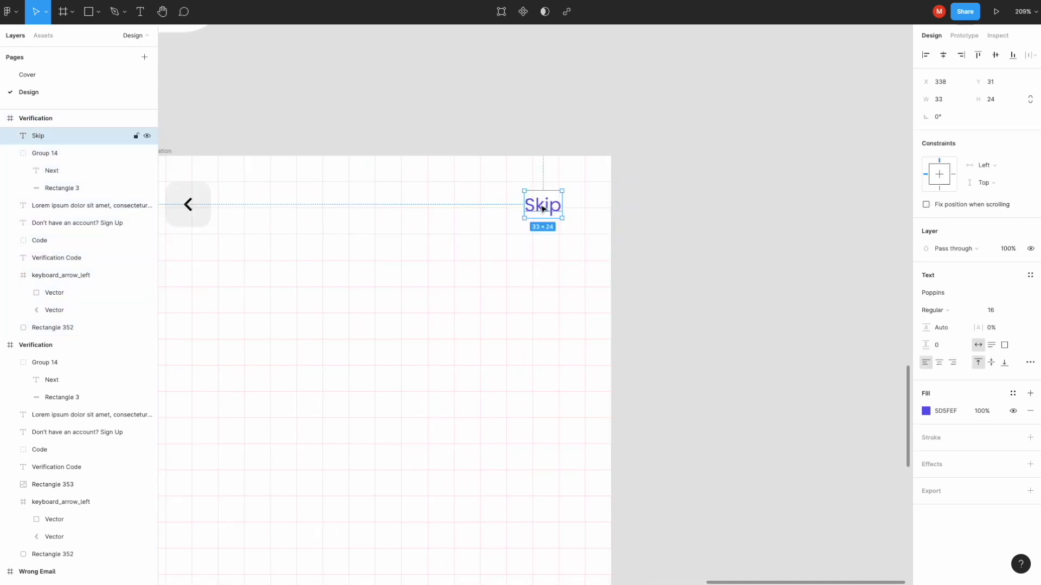
Step: Hide the right Verification frame's layout grid again
scroll(656, 209, down, 5)
click(856, 214)
click(398, 187)
click(1013, 222)
scroll(551, 343, down, 4)
Step: Delete the Verification Code title, description text and code boxes from the fourth screen
click(490, 358)
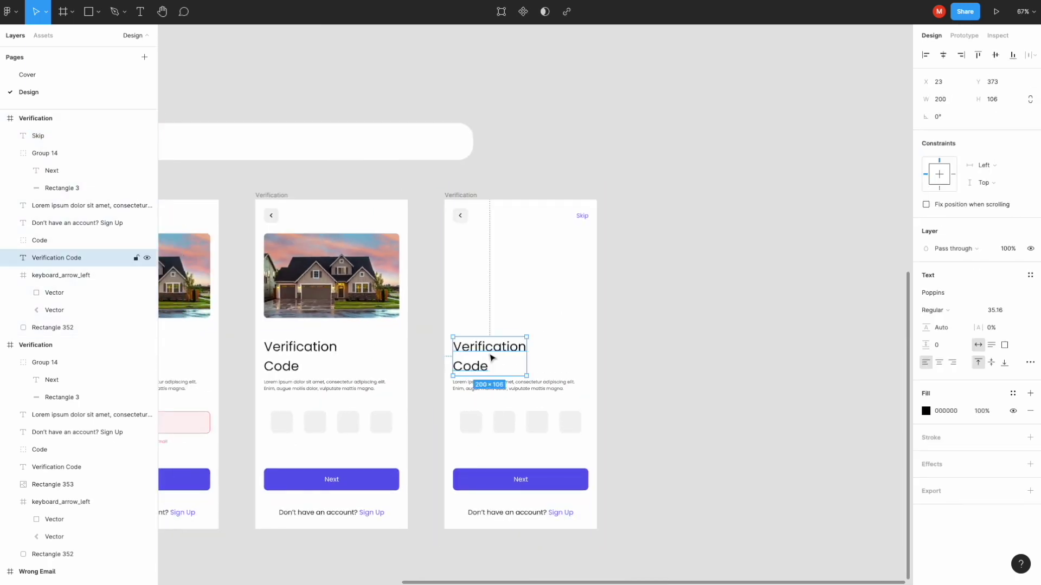
key(Delete)
click(484, 384)
key(Delete)
click(477, 421)
key(Delete)
click(493, 513)
Step: Delete the Sign Up text and paste the Login screen's Google button below the back arrow
key(Delete)
scroll(560, 348, down, 3)
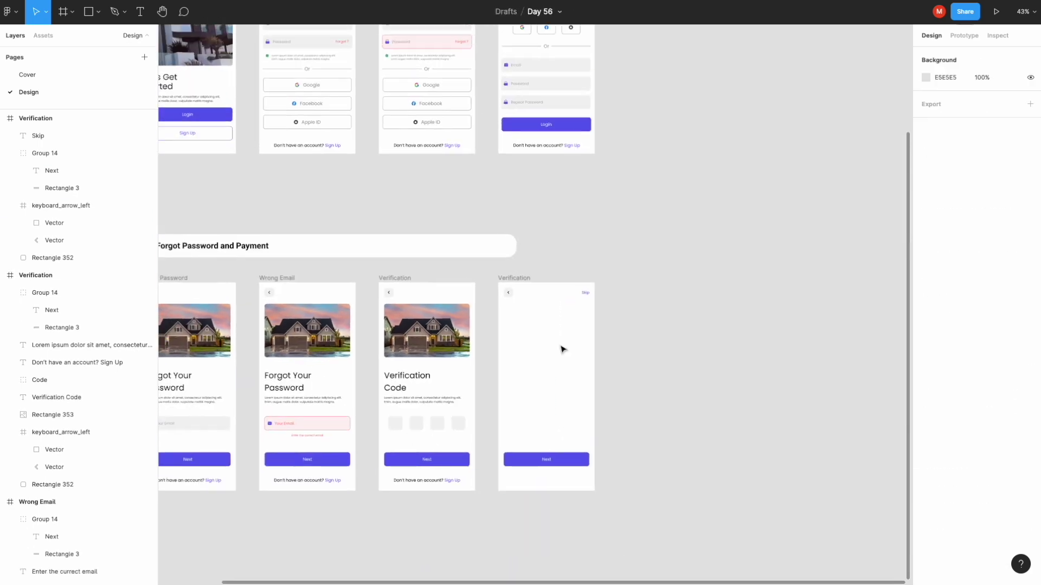
scroll(561, 349, up, 1)
scroll(561, 349, right, 1)
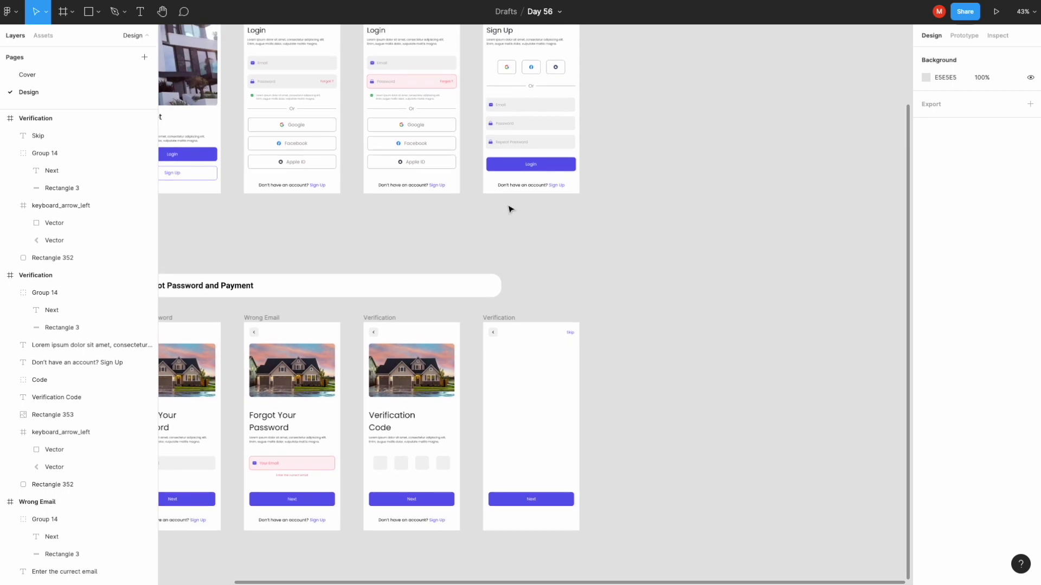
click(409, 129)
click(528, 372)
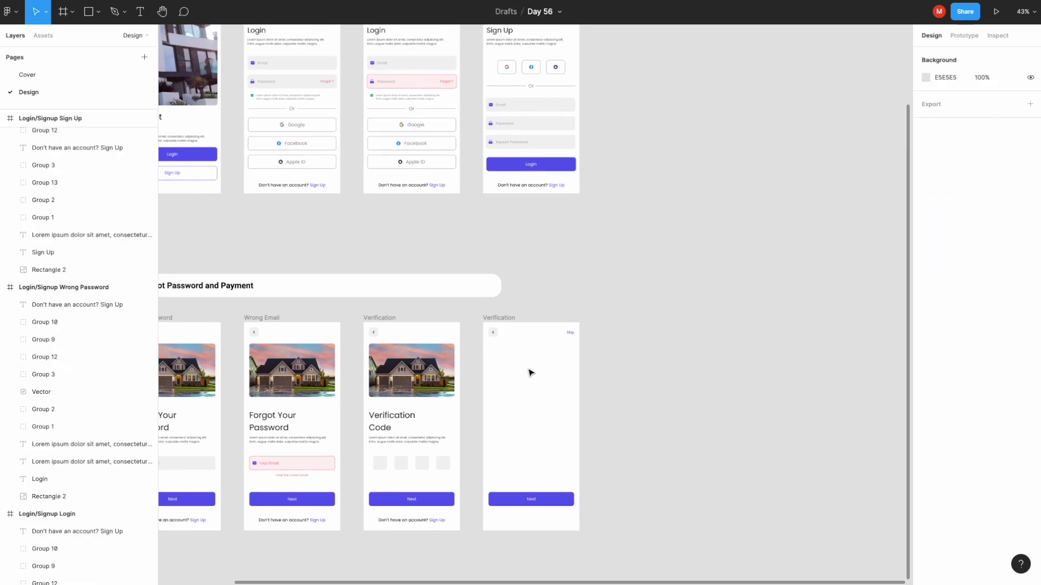
scroll(531, 372, up, 5)
key(ctrl+v)
drag(564, 307, 558, 313)
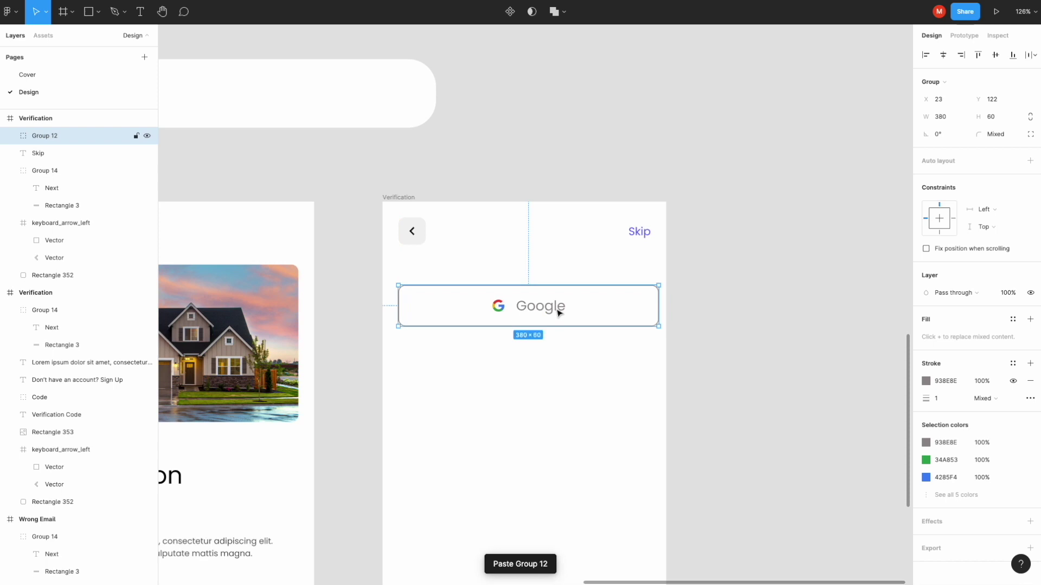
key(Escape)
Step: Narrow the pasted button's outline to 369 wide and shift its logo and label left
click(597, 295)
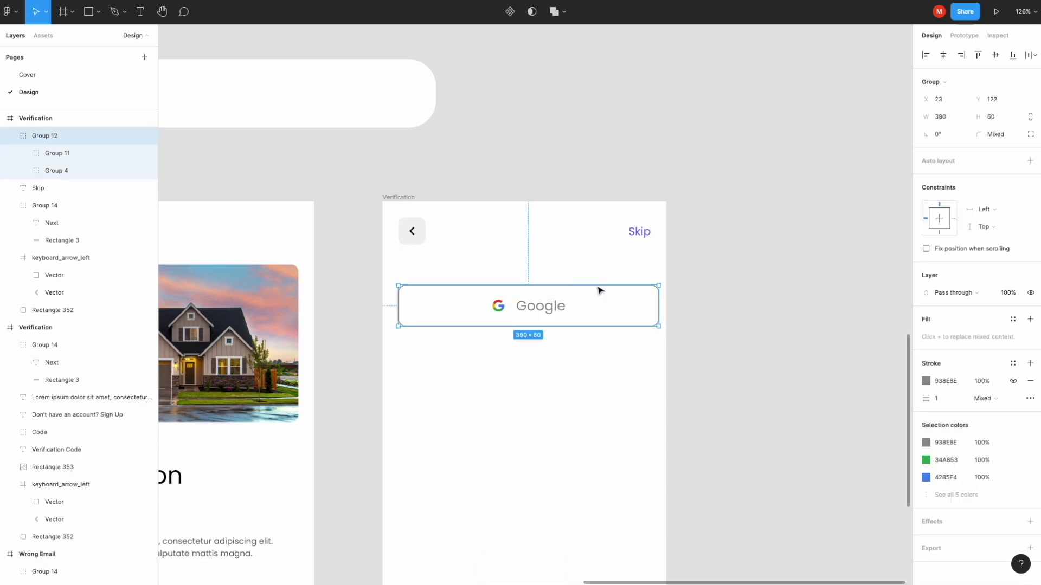
drag(655, 305, 649, 306)
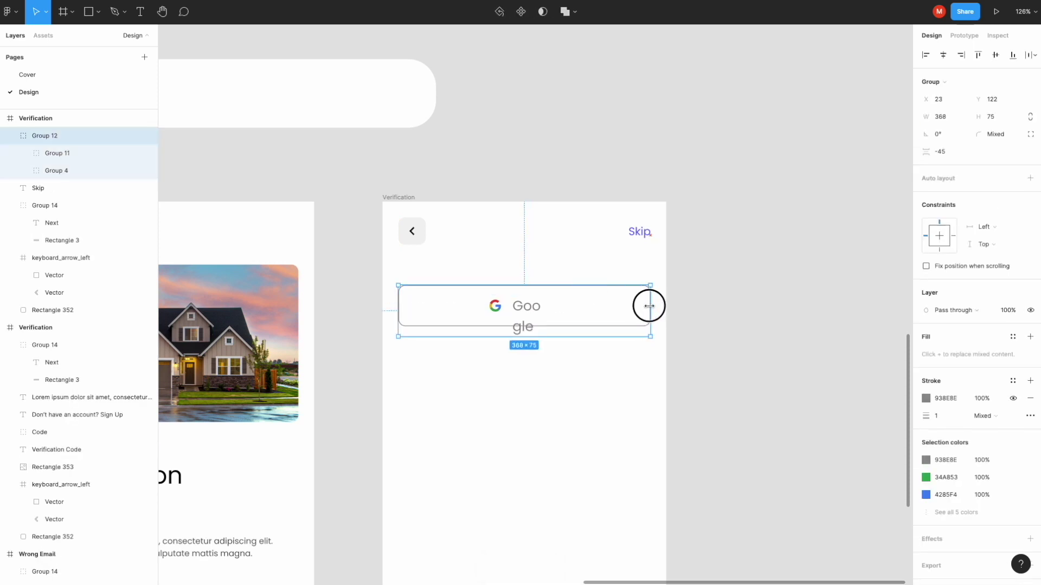
key(ctrl+z)
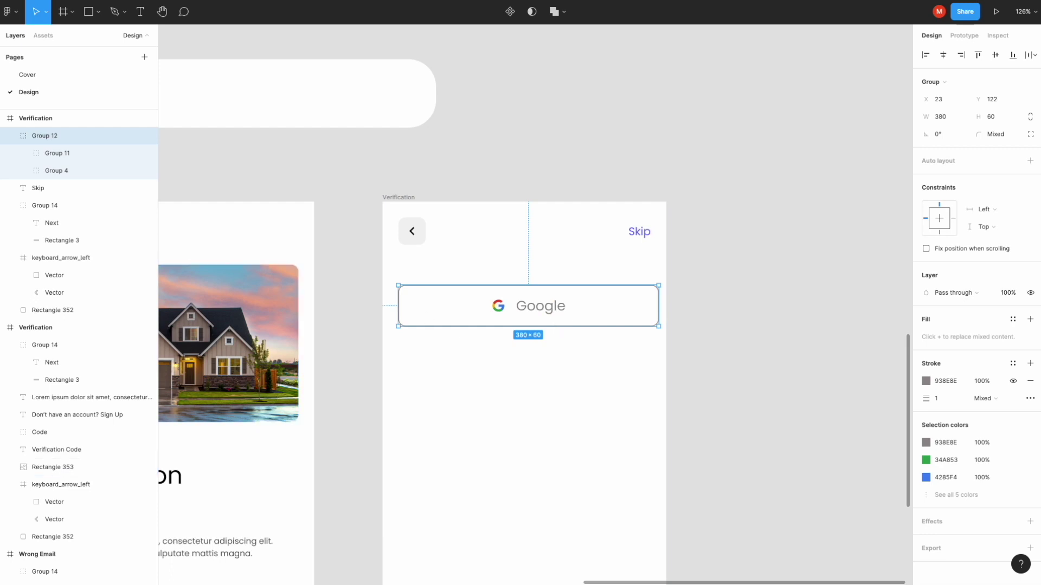
double_click(518, 305)
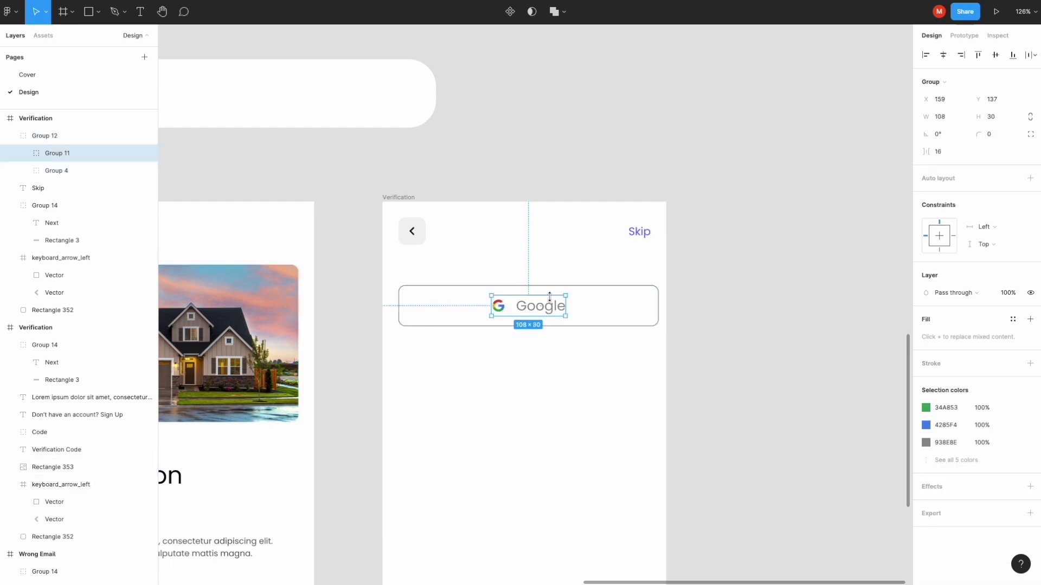
click(59, 170)
drag(659, 304, 651, 304)
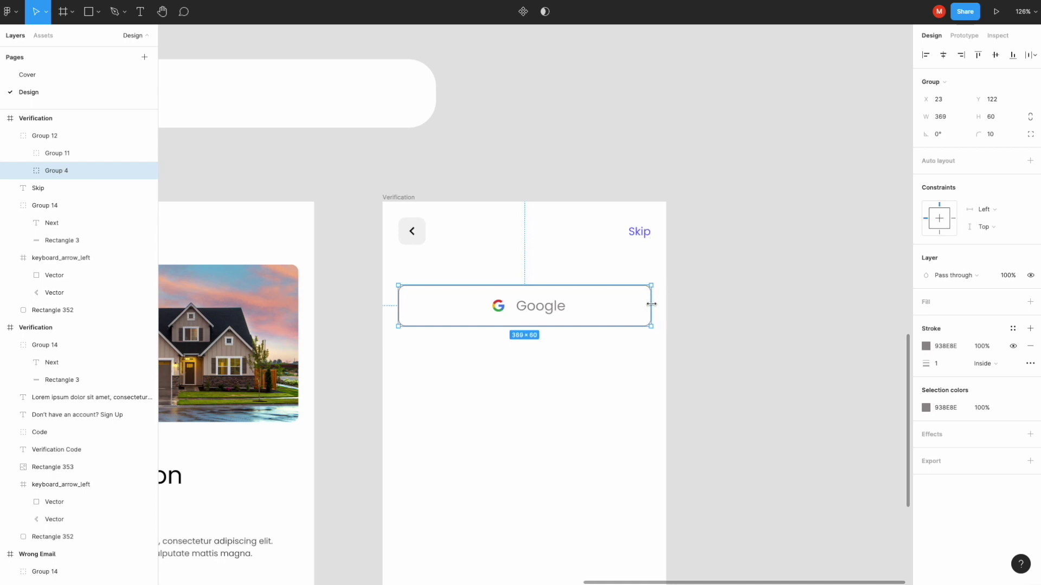
click(536, 313)
drag(541, 311, 536, 310)
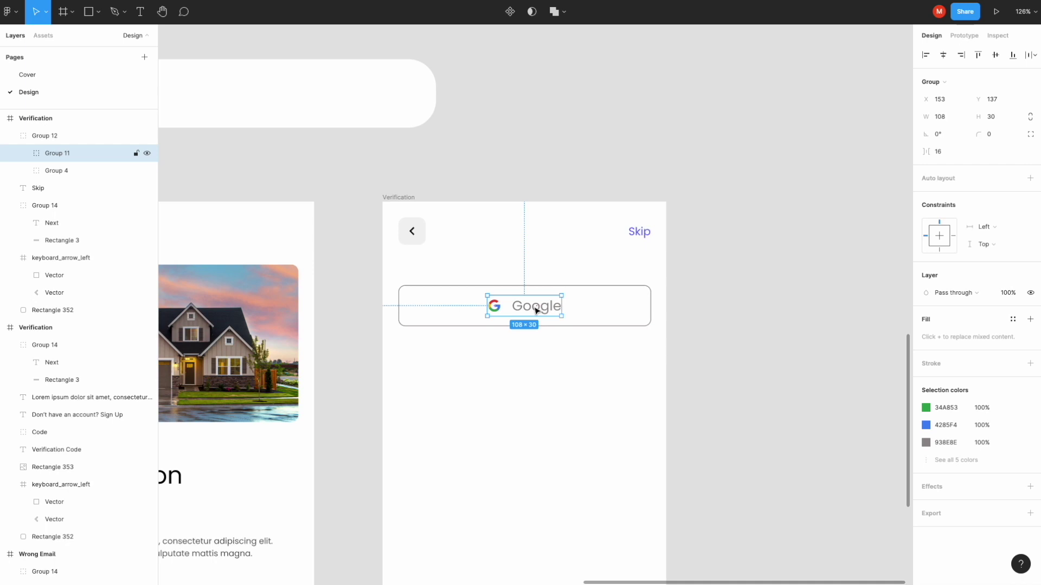
Step: Change the pasted button's label from Google to Paypal
double_click(536, 310)
key(Return)
text(Paypal)
key(Escape)
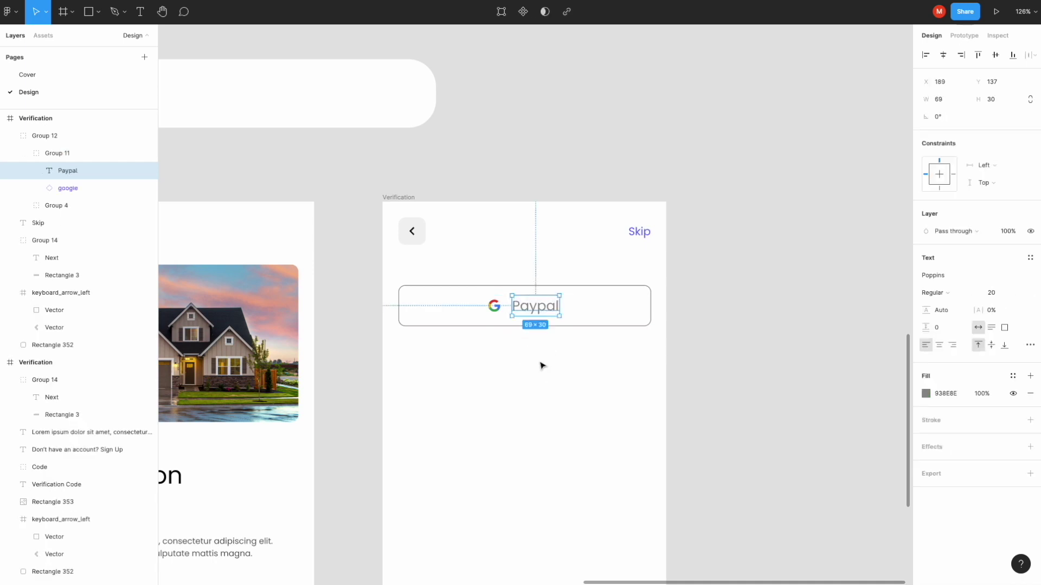
scroll(509, 325, up, 5)
click(481, 294)
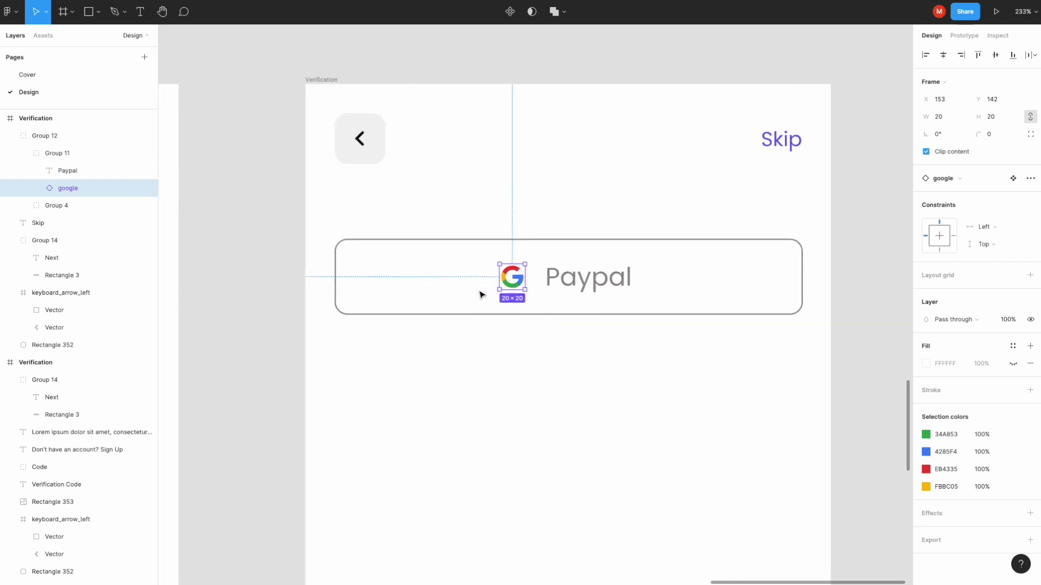
Step: Replace the button's Google logo with the PayPal icon, left of the Paypal label
scroll(480, 294, down, 10)
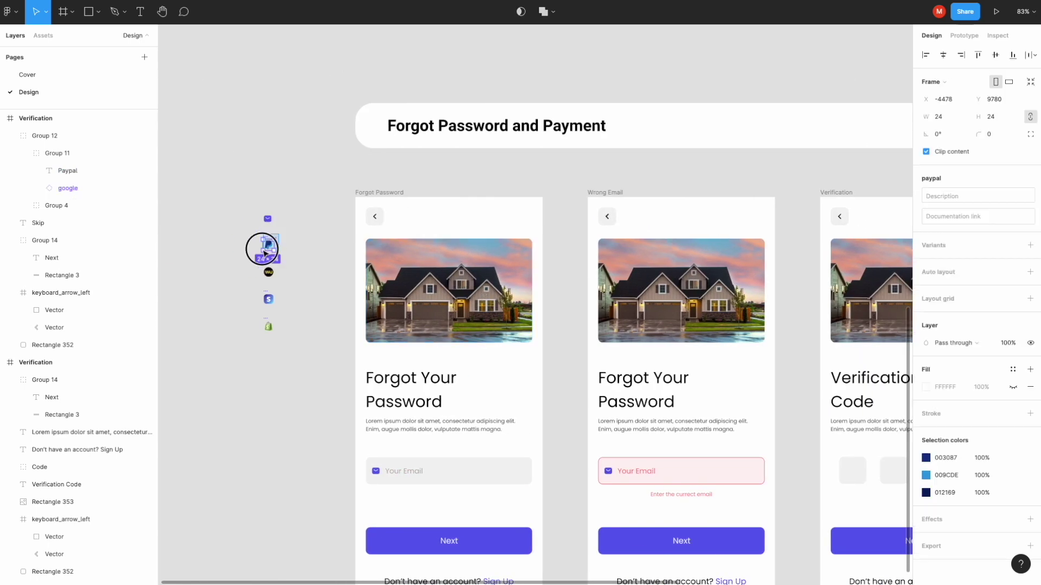
click(269, 241)
scroll(398, 277, right, 10)
scroll(399, 278, up, 5)
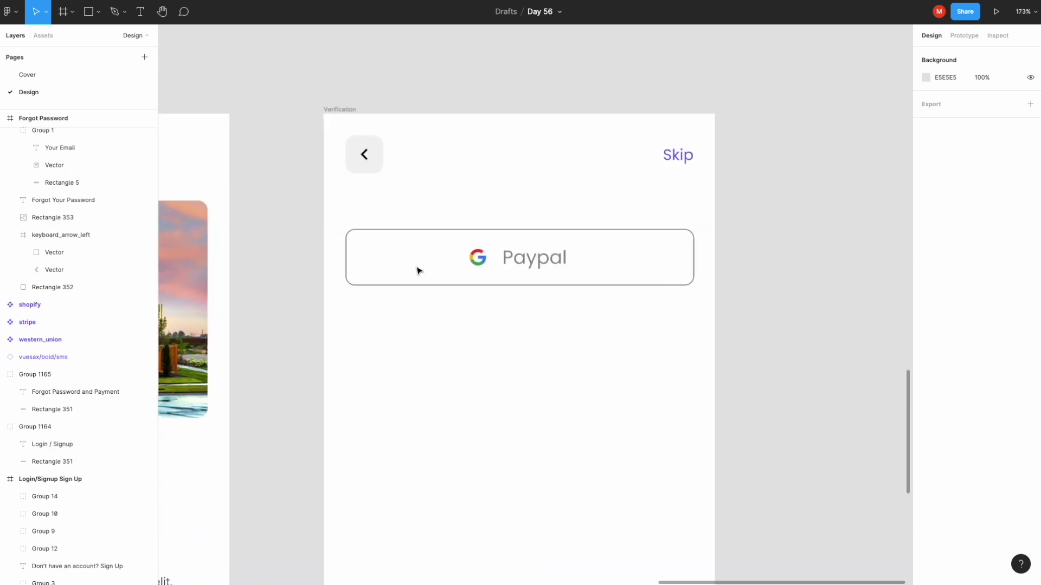
scroll(418, 269, up, 2)
click(404, 261)
key(Delete)
key(ctrl+v)
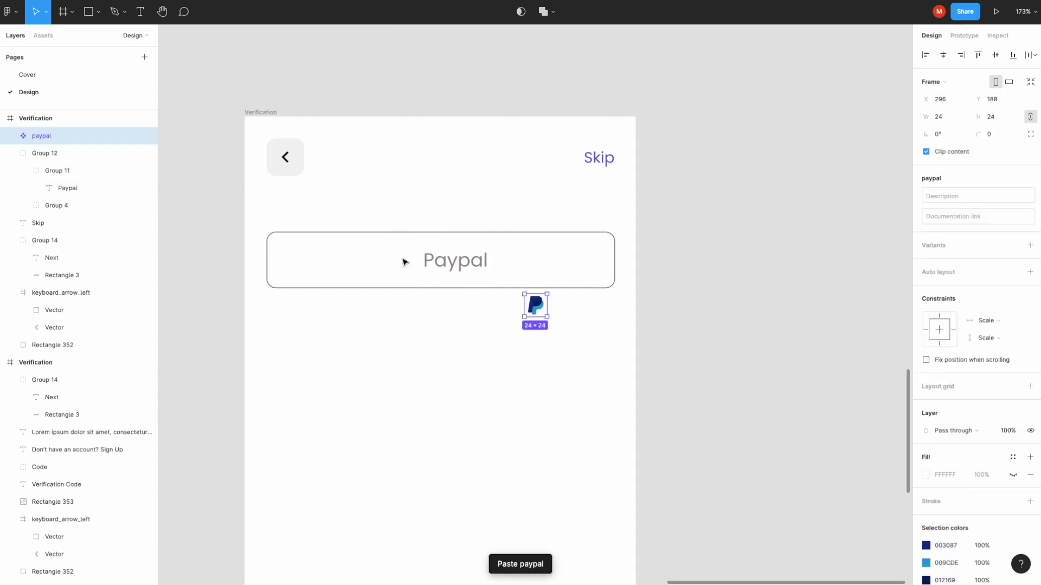
drag(542, 308, 400, 264)
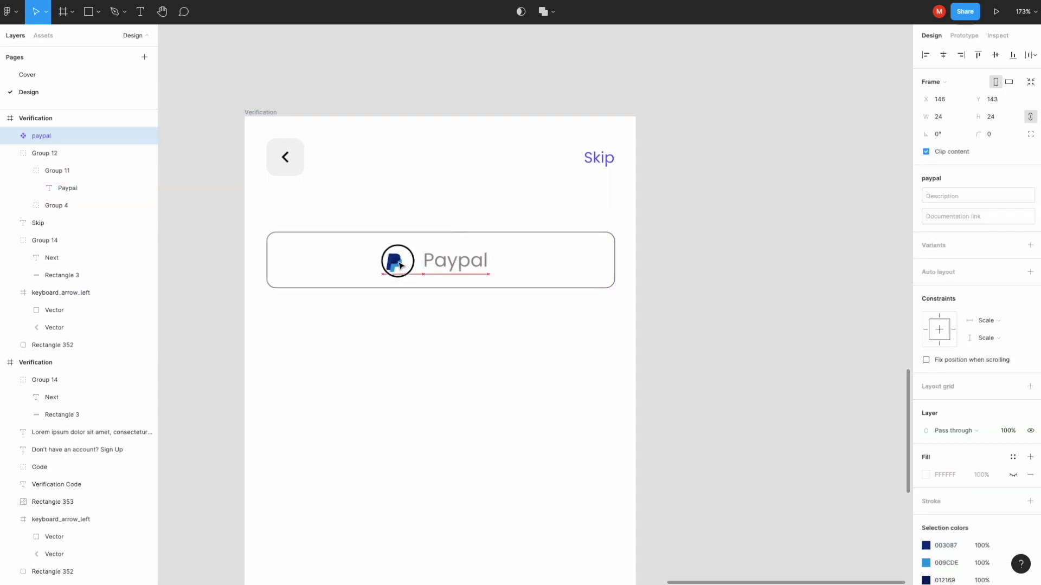
Step: Group the PayPal icon with the label and centre that group in the button
drag(41, 138, 49, 188)
click(50, 155)
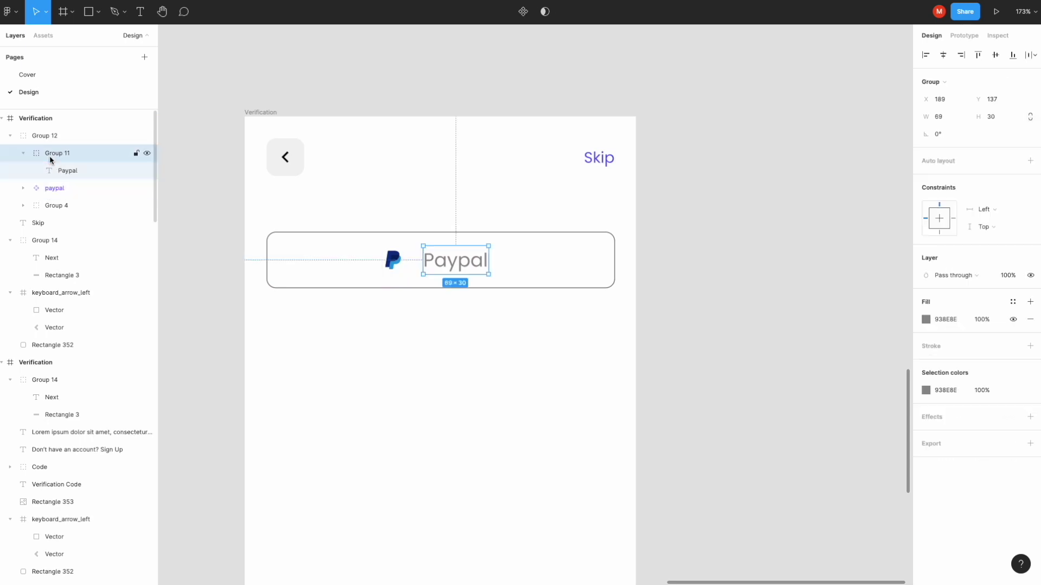
shift+click(50, 188)
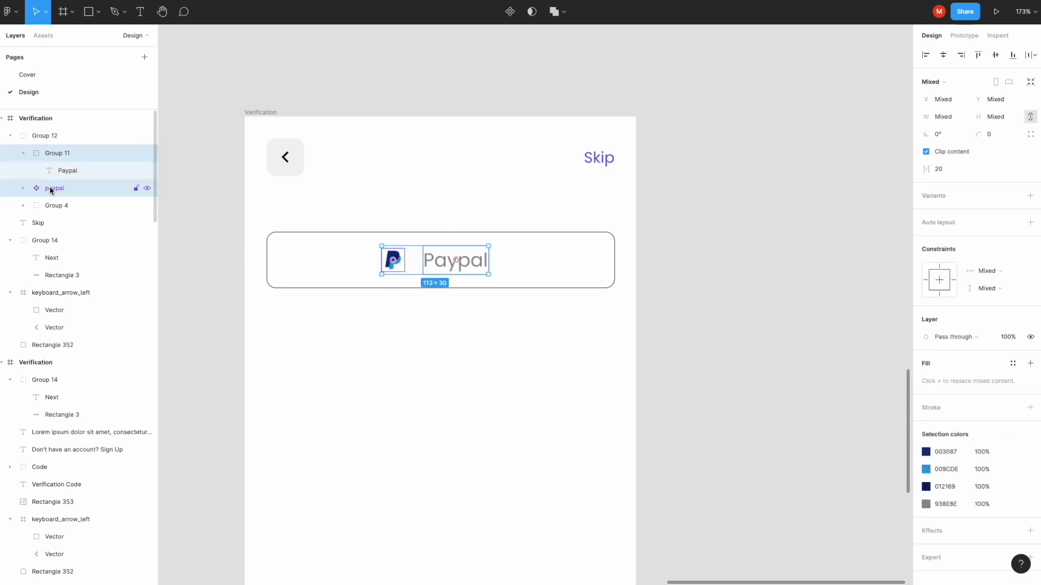
click(65, 136)
click(40, 152)
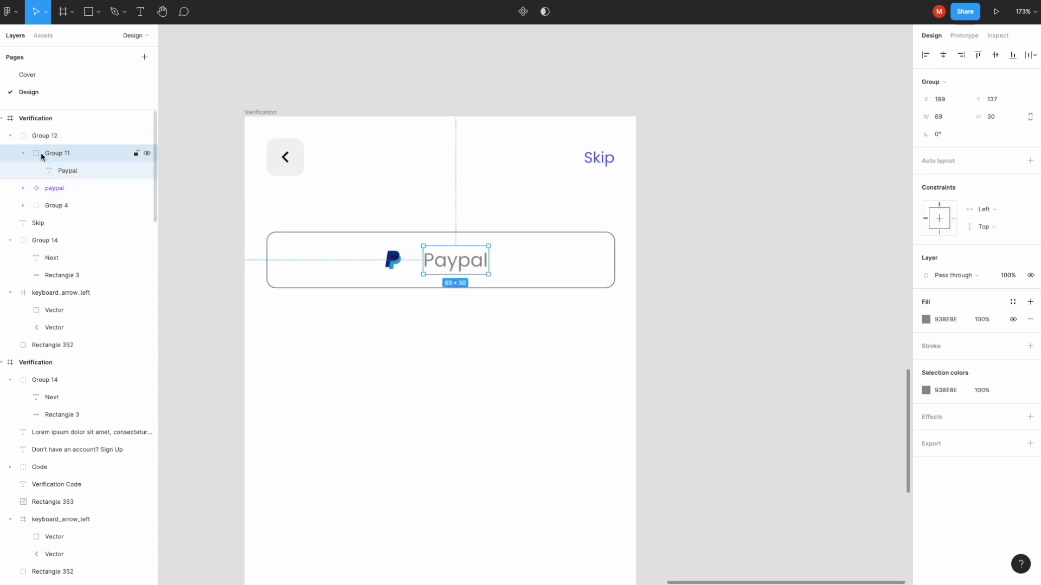
click(23, 153)
click(55, 188)
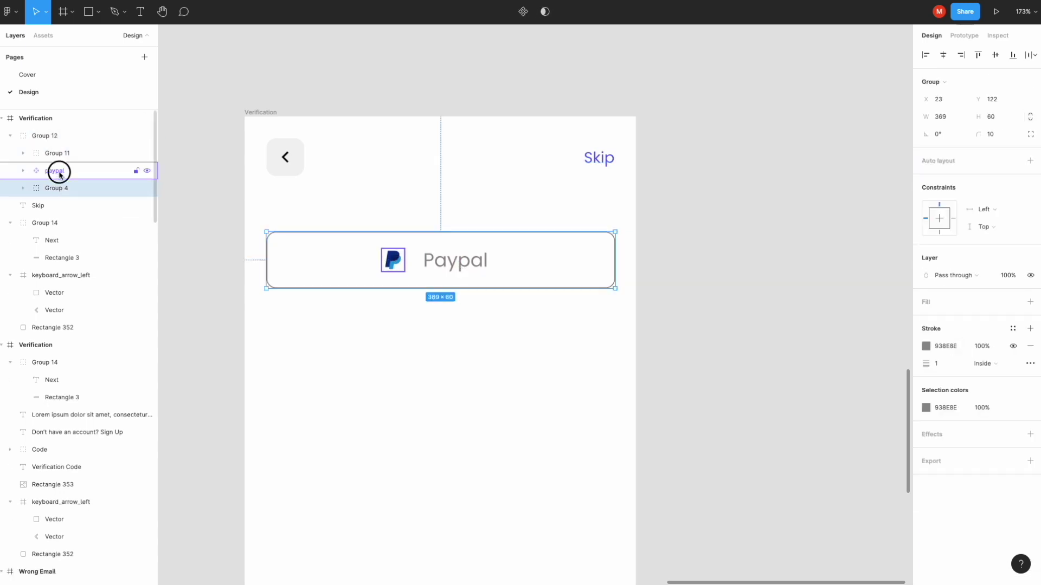
drag(60, 172, 51, 163)
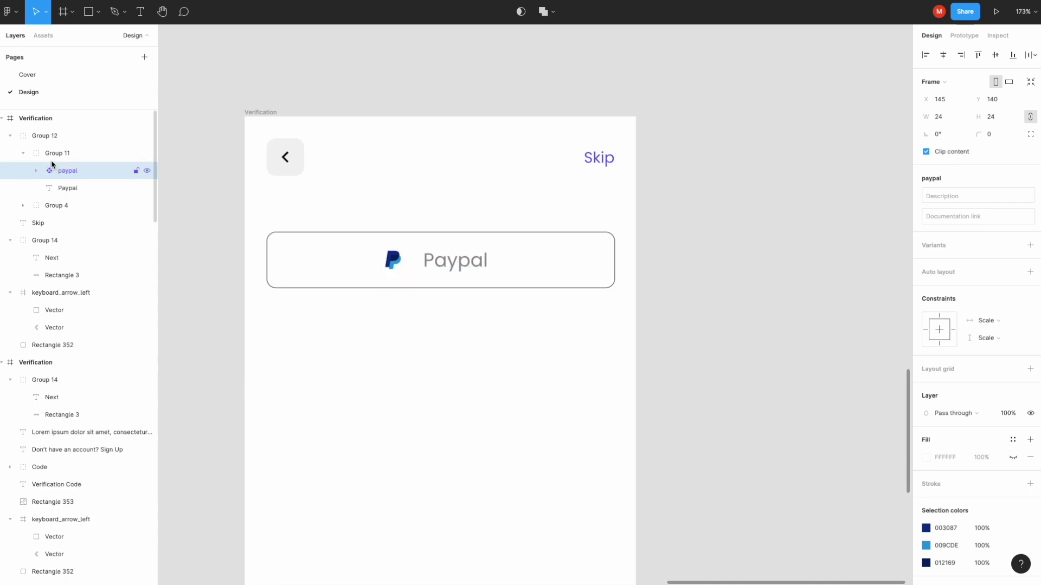
click(52, 155)
click(936, 55)
Step: Duplicate the Paypal button downward into a stack of four
click(627, 329)
click(433, 260)
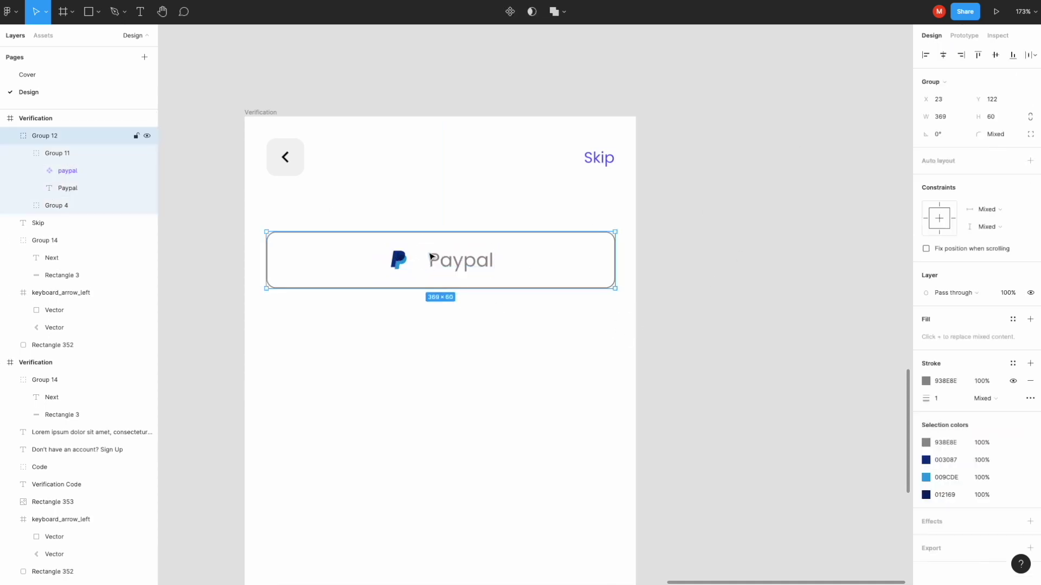
scroll(432, 260, down, 5)
drag(444, 239, 456, 385)
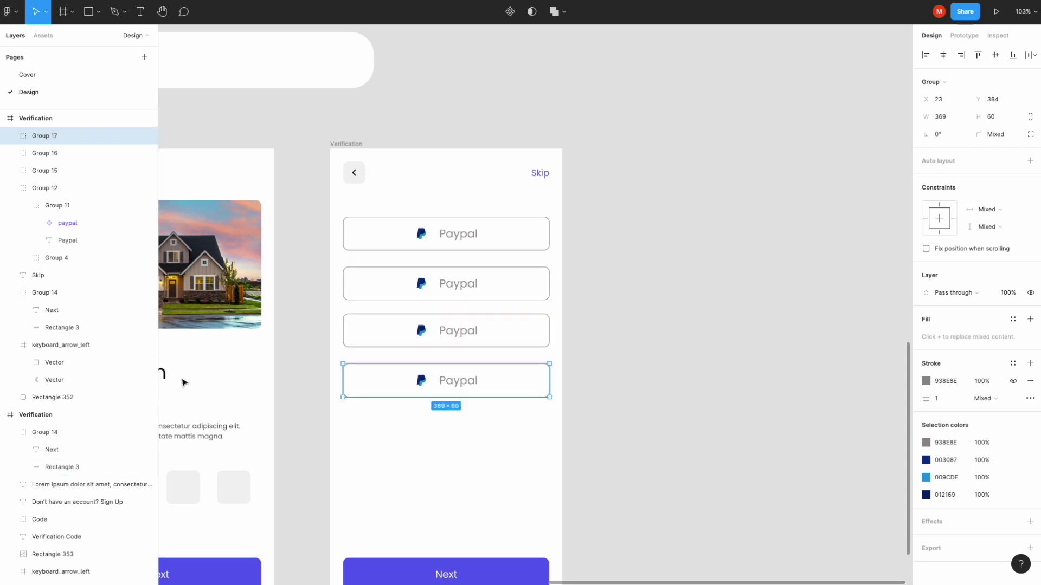
scroll(271, 362, left, 6)
scroll(271, 363, left, 5)
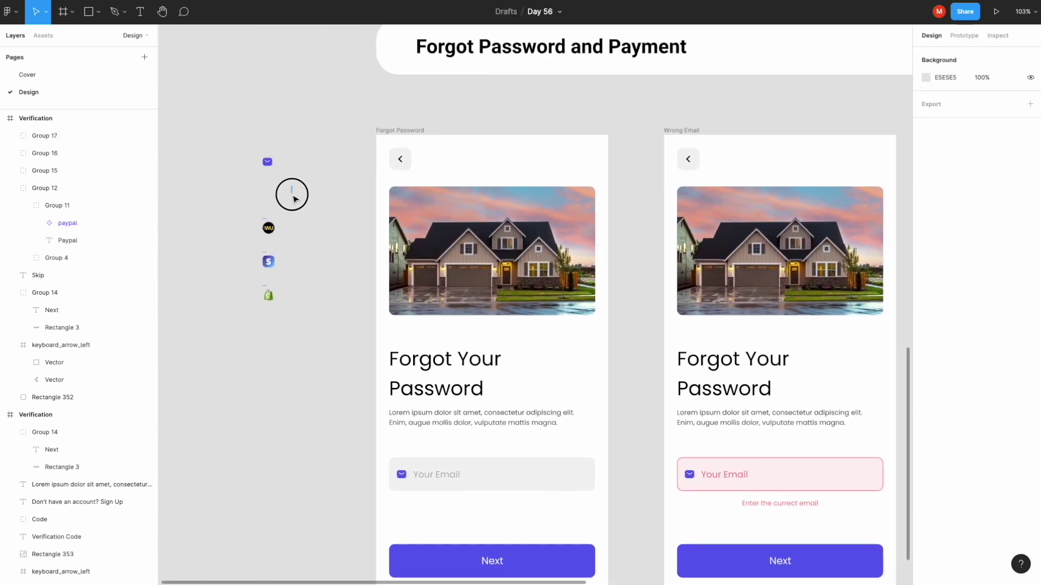
Step: Bring the three brand logos beside the payment screen and drag Western Union into the second button
drag(290, 193, 225, 352)
key(Delete)
scroll(593, 271, right, 10)
scroll(592, 271, right, 5)
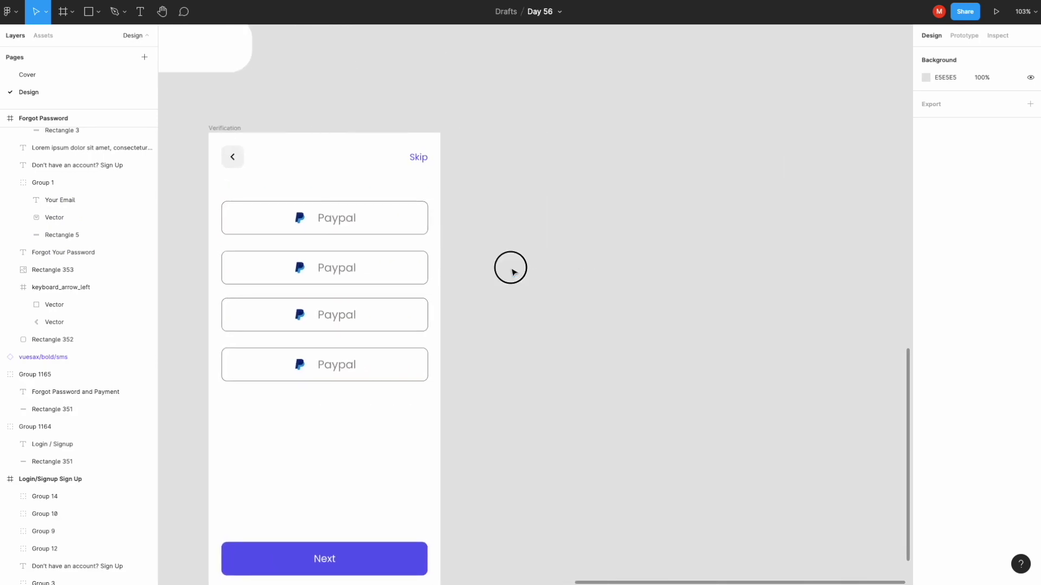
key(ctrl+v)
click(552, 271)
drag(528, 272, 297, 269)
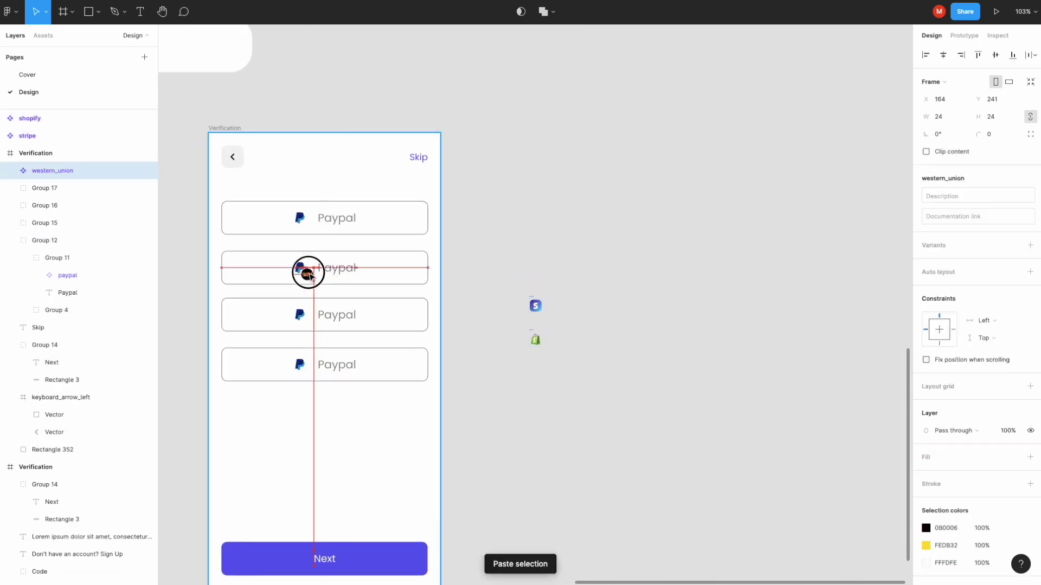
Step: Delete the second button's PayPal icon and group the Western Union logo with its label
click(325, 274)
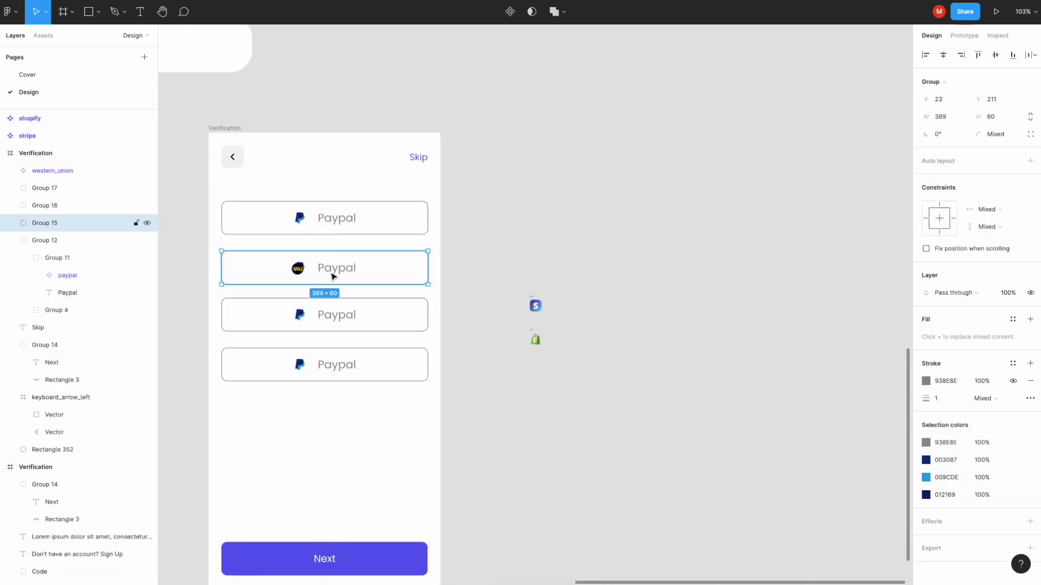
scroll(329, 275, up, 3)
scroll(332, 274, up, 2)
click(10, 223)
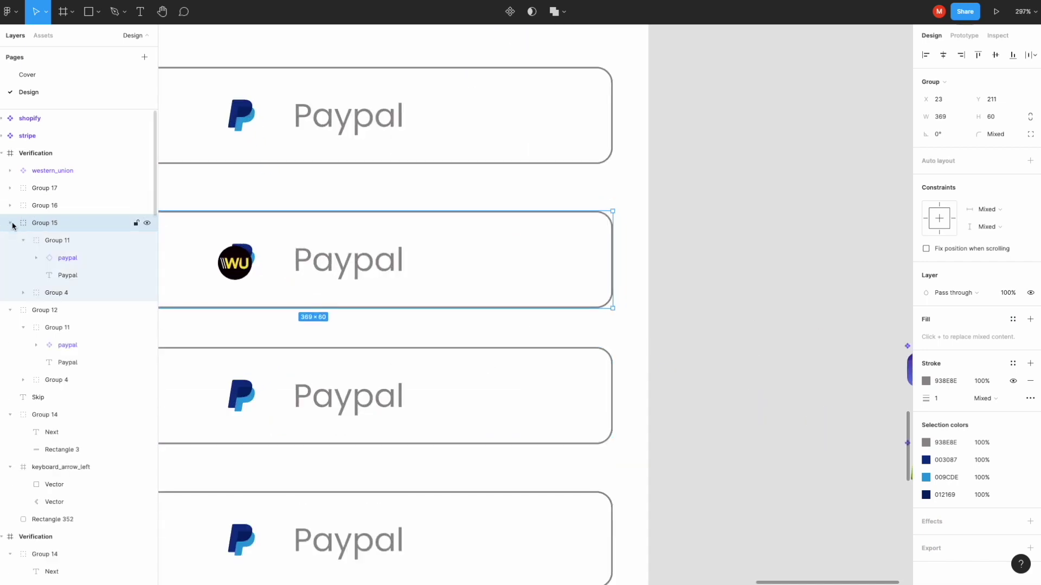
click(62, 258)
key(Delete)
drag(47, 171, 50, 255)
drag(235, 263, 238, 266)
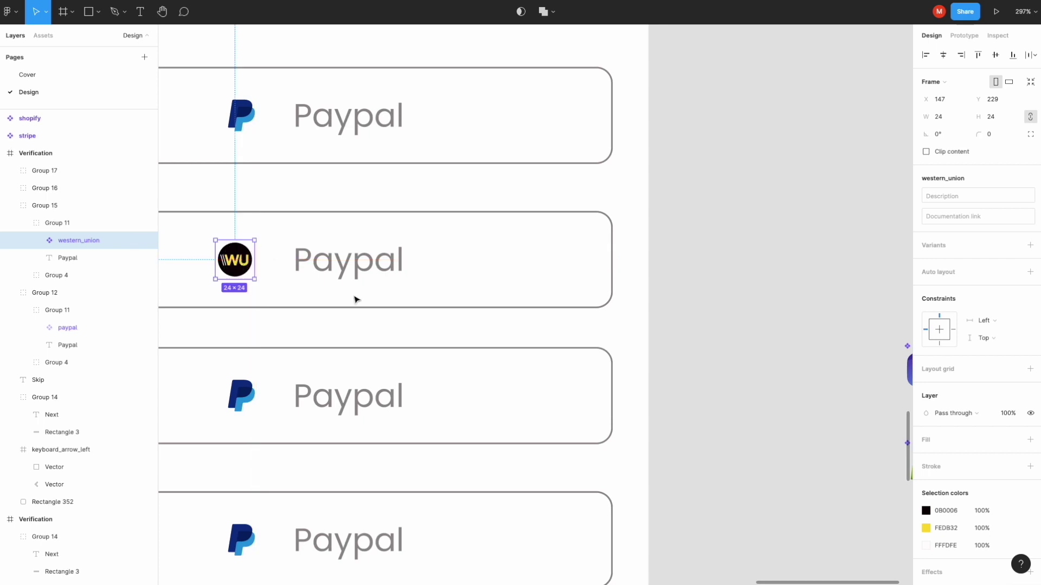
Step: Retype the second button's label as Western Union and centre its logo and label
scroll(356, 298, down, 3)
double_click(369, 264)
text(Western Union)
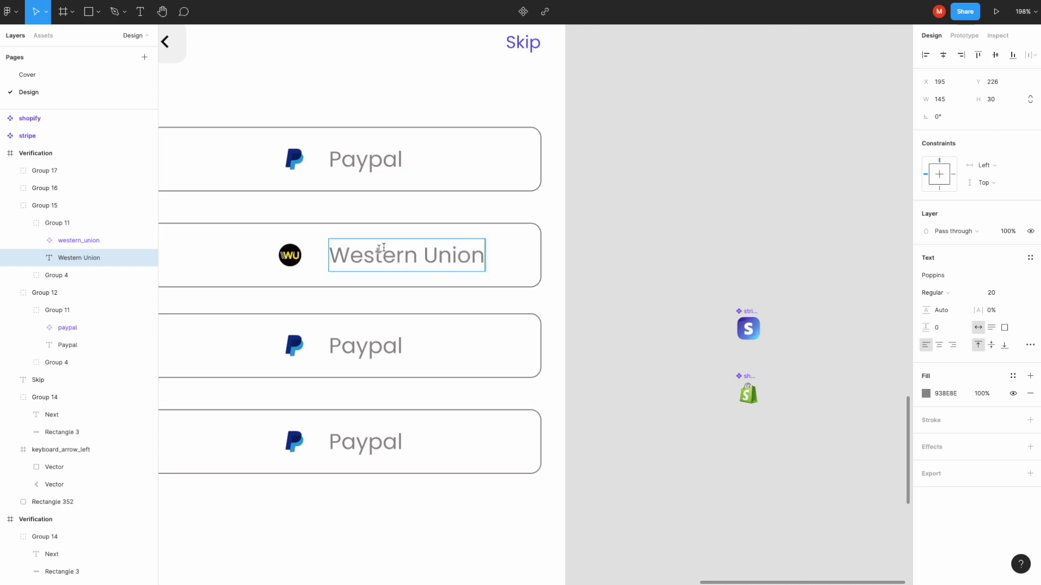
key(Escape)
key(Escape)
double_click(343, 259)
click(943, 55)
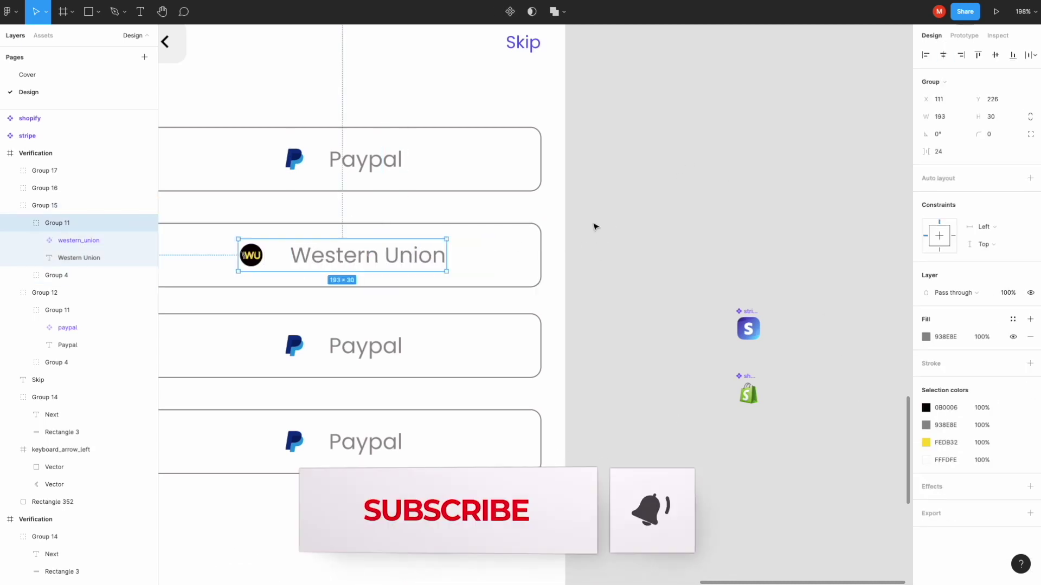
double_click(301, 346)
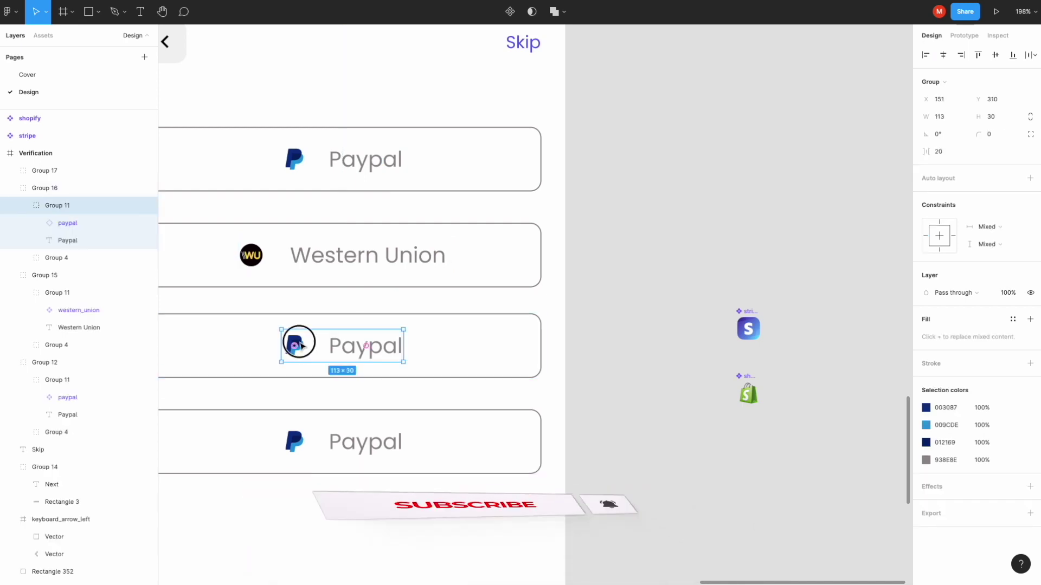
Step: Swap the third button's PayPal icon for the Stripe logo inside its group
click(302, 346)
key(Delete)
drag(748, 329, 293, 346)
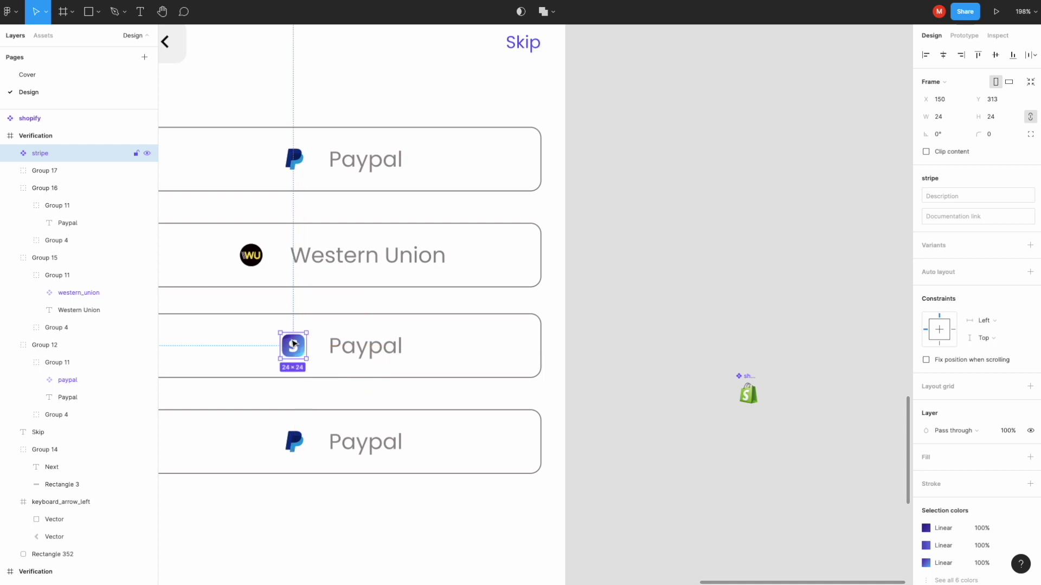
click(343, 342)
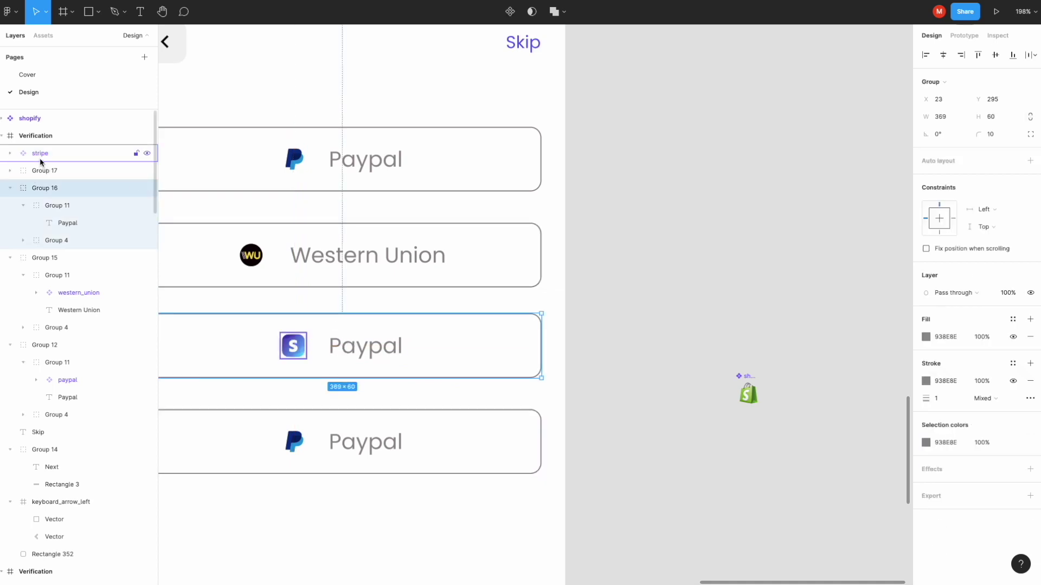
drag(40, 153, 55, 211)
click(343, 352)
shift+click(293, 346)
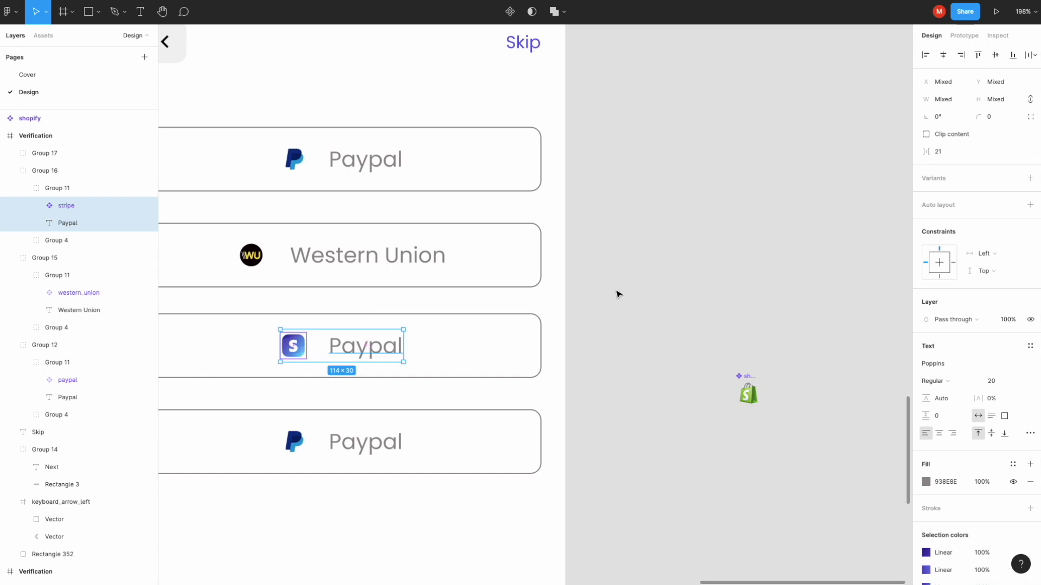
Step: Relabel the third button Stripe and centre its logo and label
double_click(388, 341)
text(Stripe)
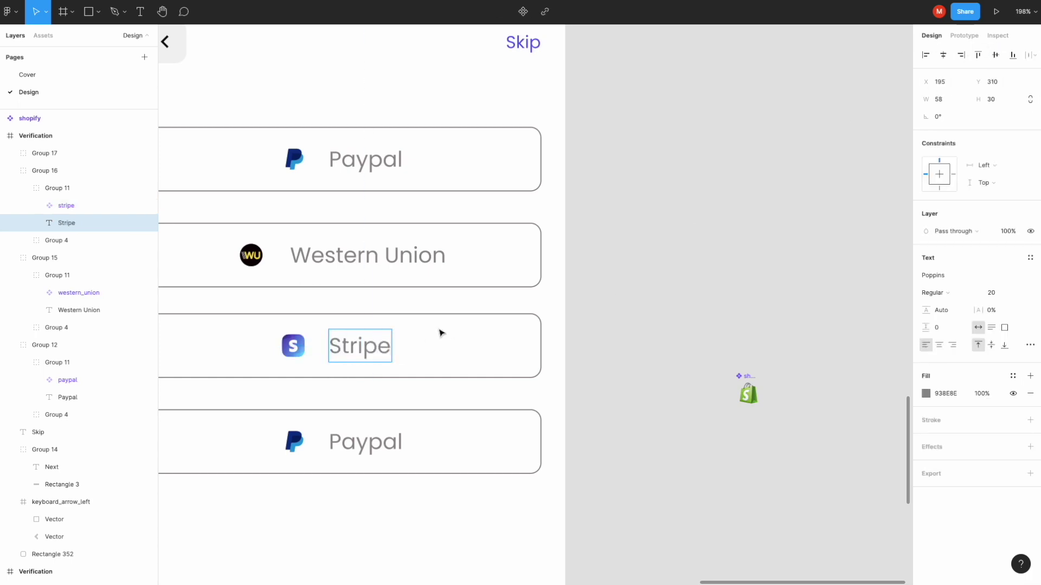
key(Escape)
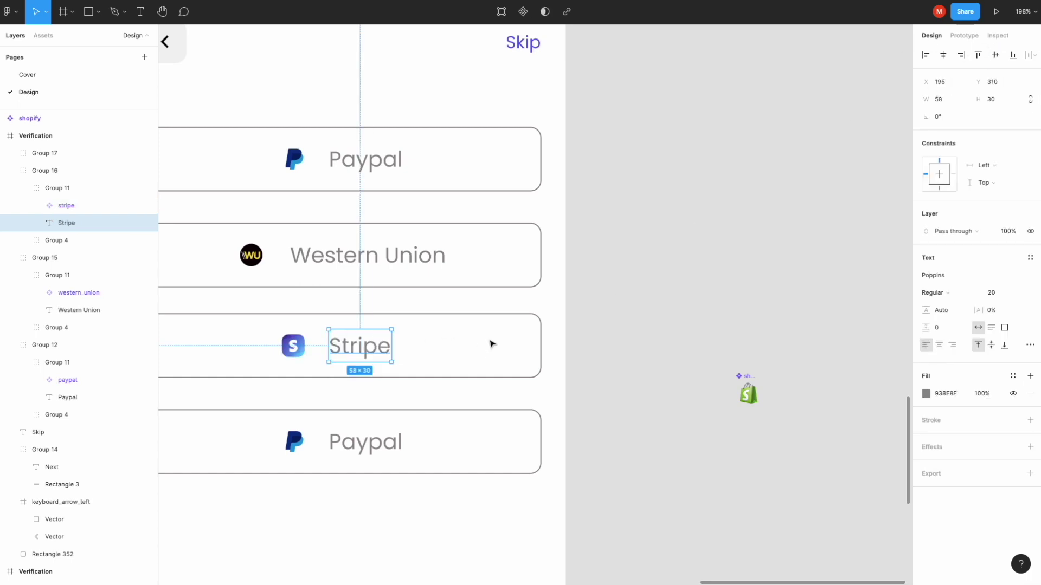
key(Escape)
double_click(367, 353)
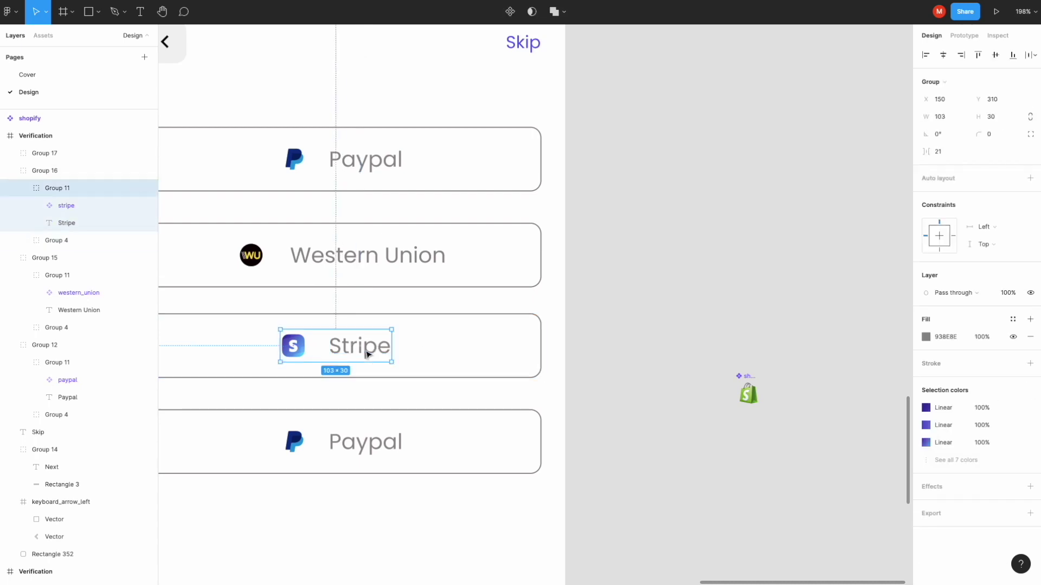
click(943, 55)
Step: Replace the bottom button's PayPal icon with the Shopify logo within its group
double_click(296, 444)
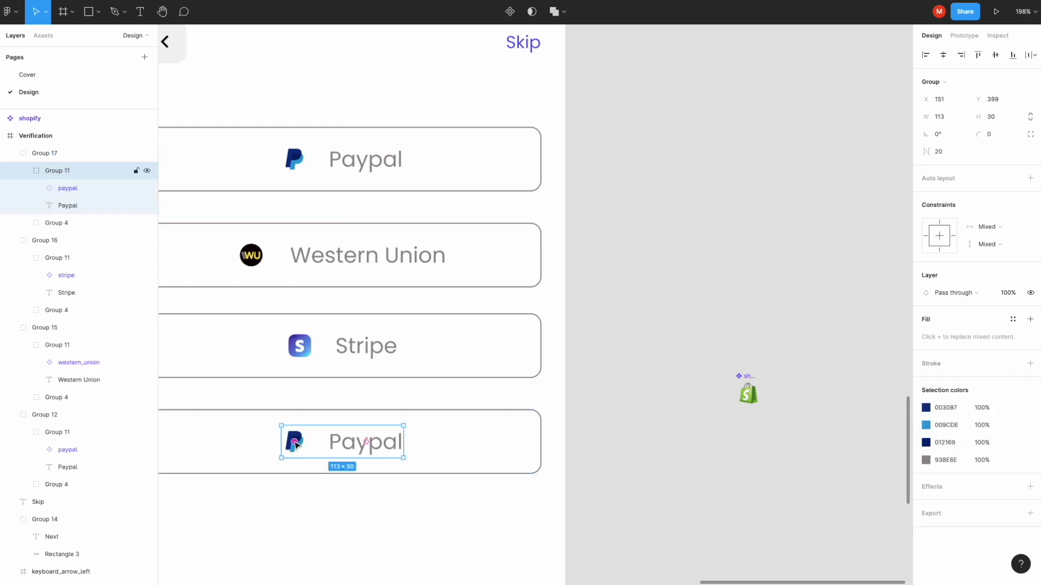
click(341, 446)
click(294, 442)
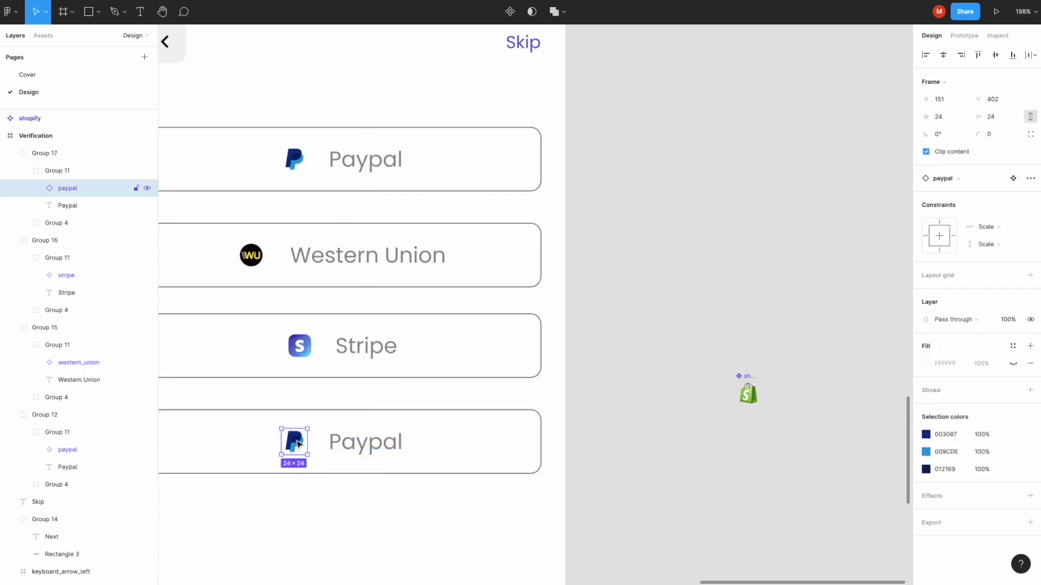
key(Delete)
drag(738, 399, 296, 447)
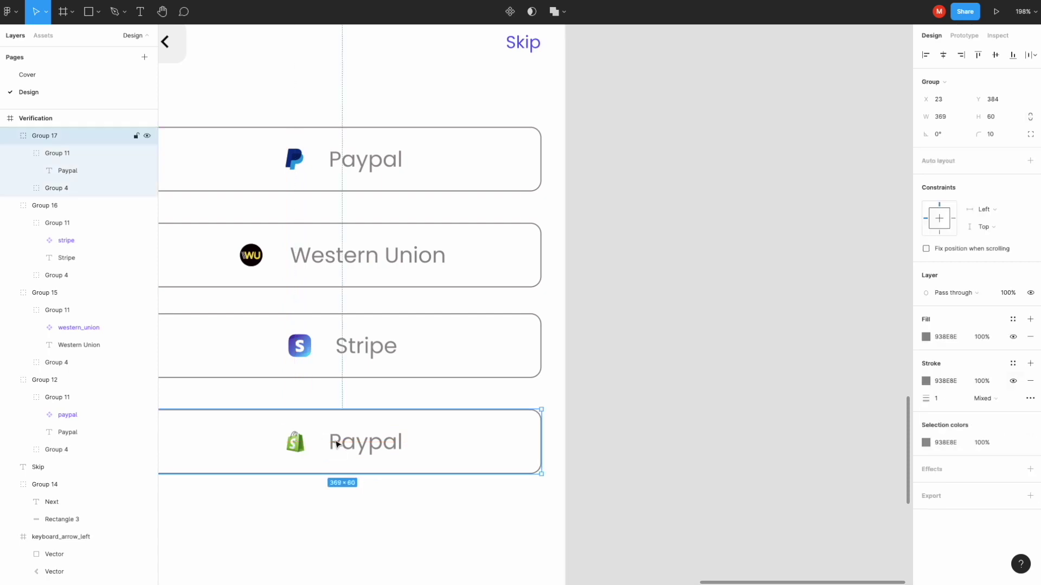
drag(44, 136, 48, 170)
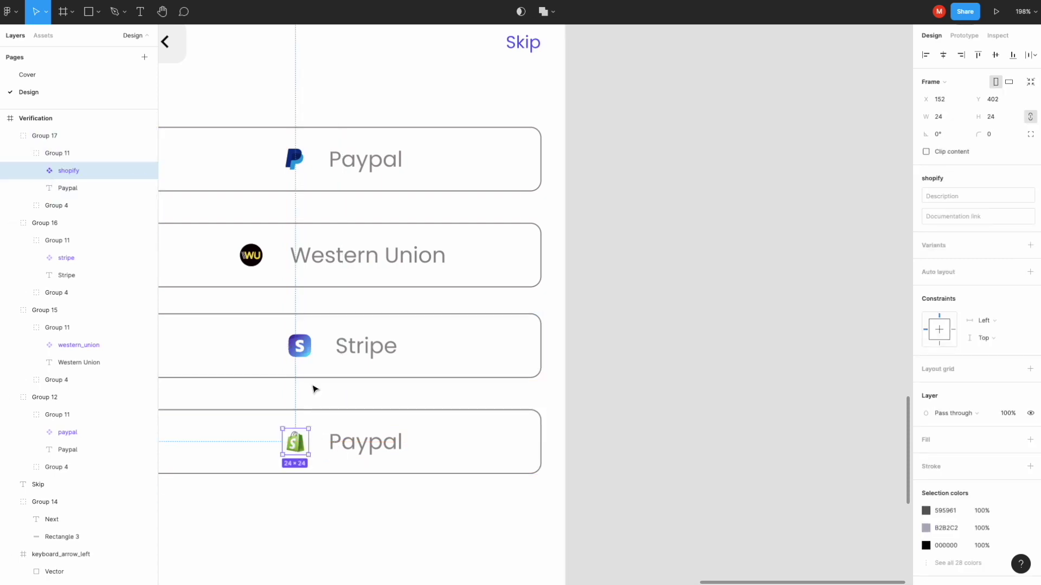
click(341, 441)
shift+click(305, 445)
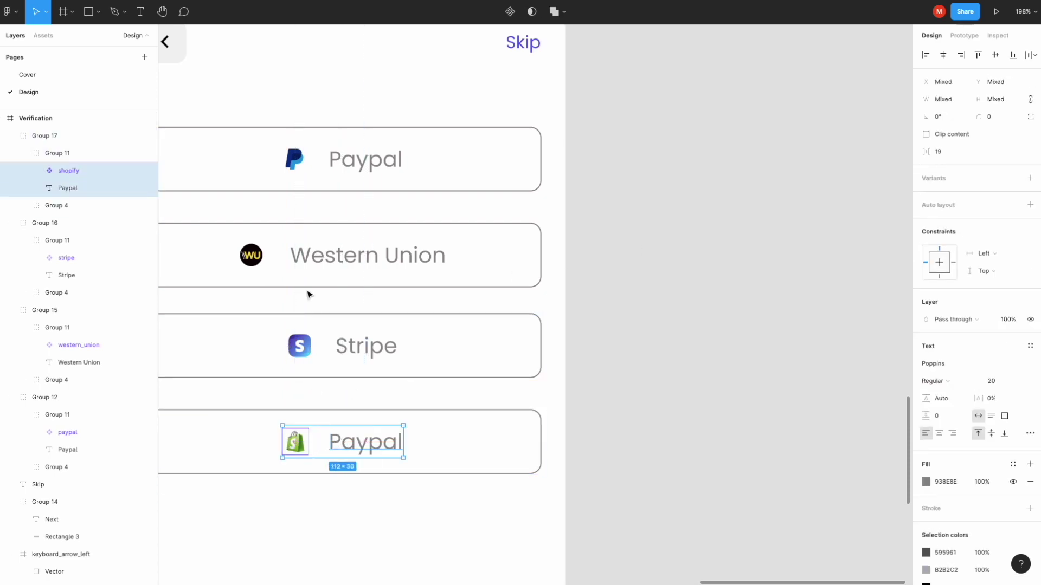
click(59, 157)
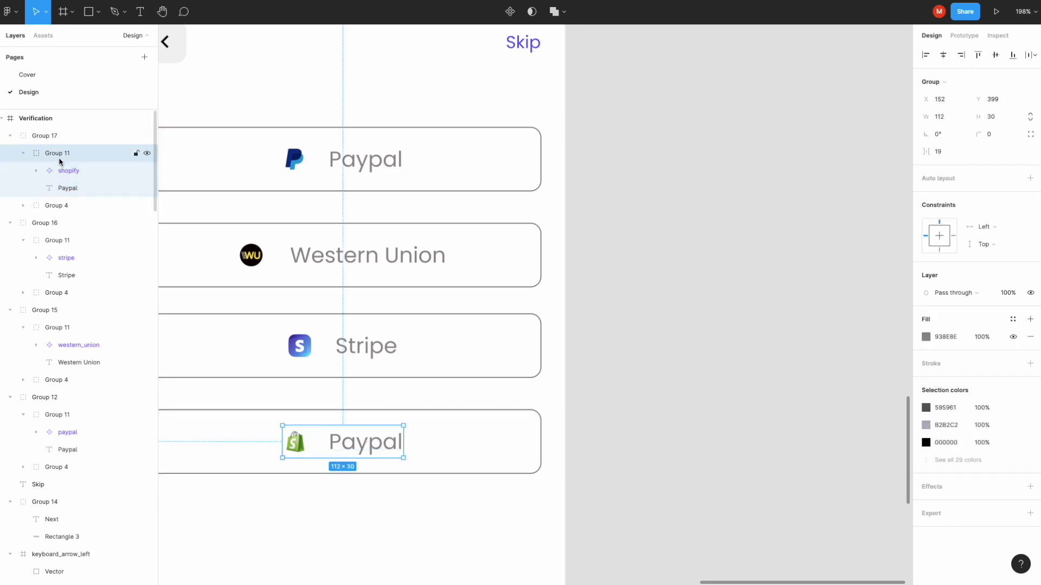
click(743, 297)
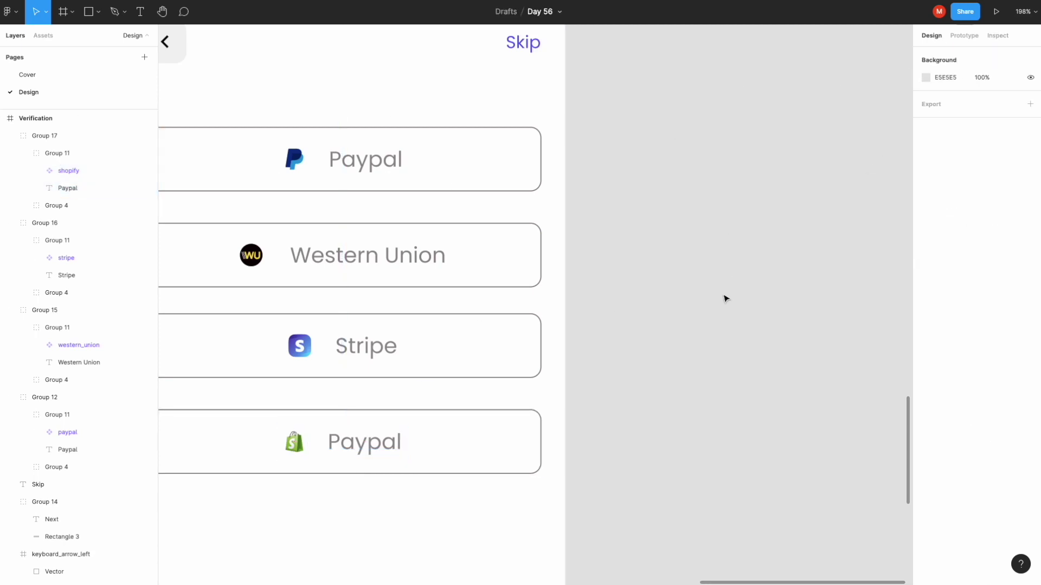
Step: Lower the four-button stack and paste in the Verification Code heading and description
scroll(437, 318, down, 5)
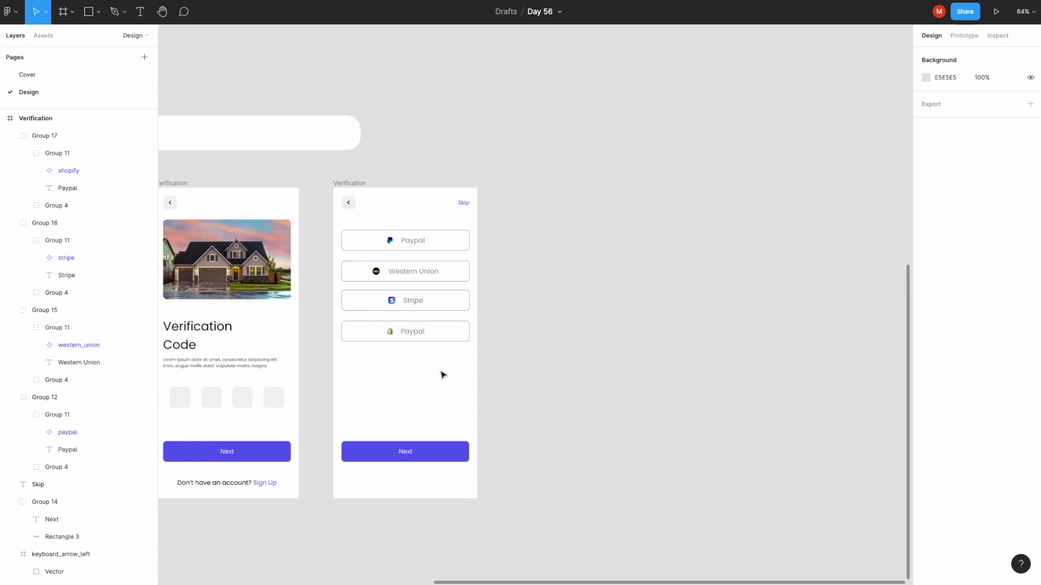
drag(443, 376, 413, 241)
drag(412, 275, 414, 285)
click(204, 360)
shift+click(198, 334)
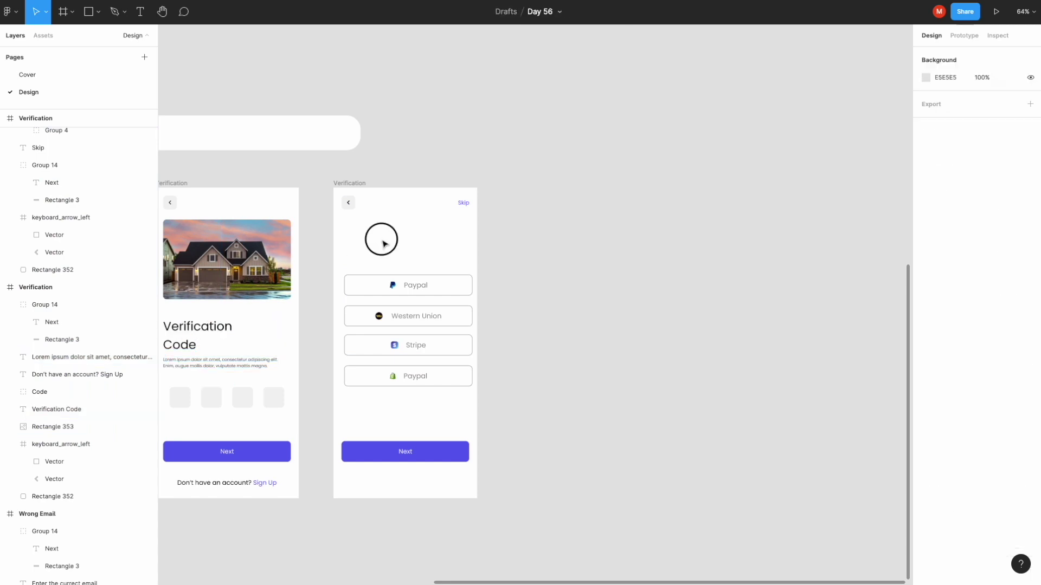
key(ctrl+c)
scroll(382, 241, up, 5)
key(ctrl+v)
Step: Place the pasted heading in the payment screen and retype it as Payment Method
drag(300, 260, 302, 255)
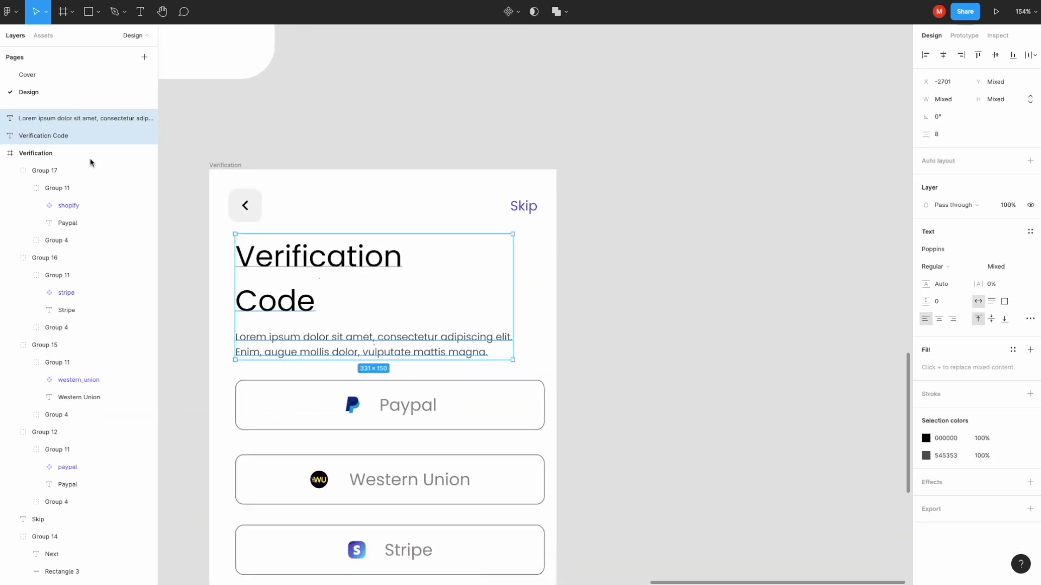
drag(49, 166, 49, 163)
mouse_move(292, 259)
mouse_down()
mouse_move(302, 258)
mouse_move(286, 260)
mouse_up()
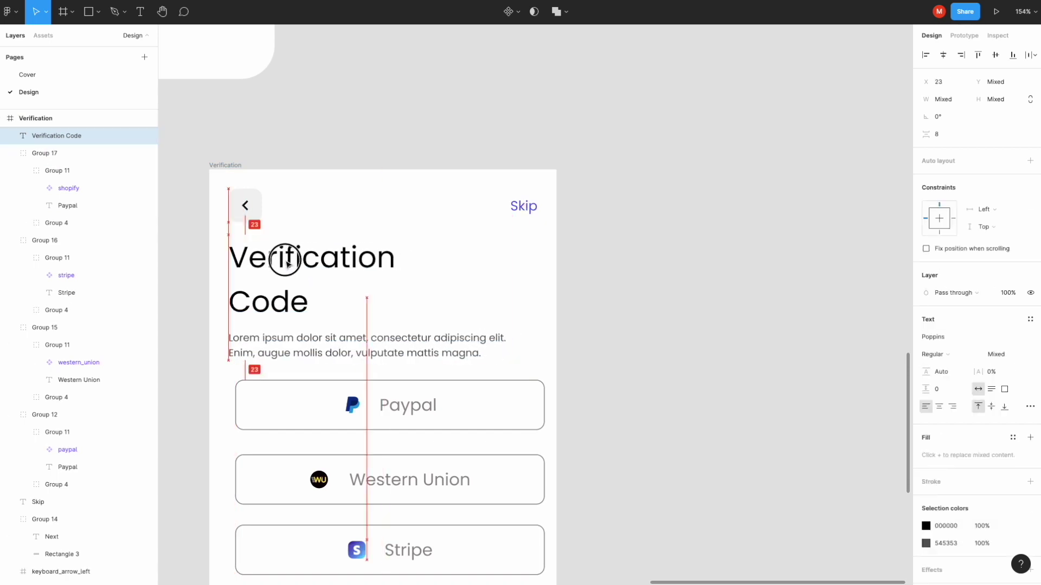
double_click(286, 263)
text(Payment Method)
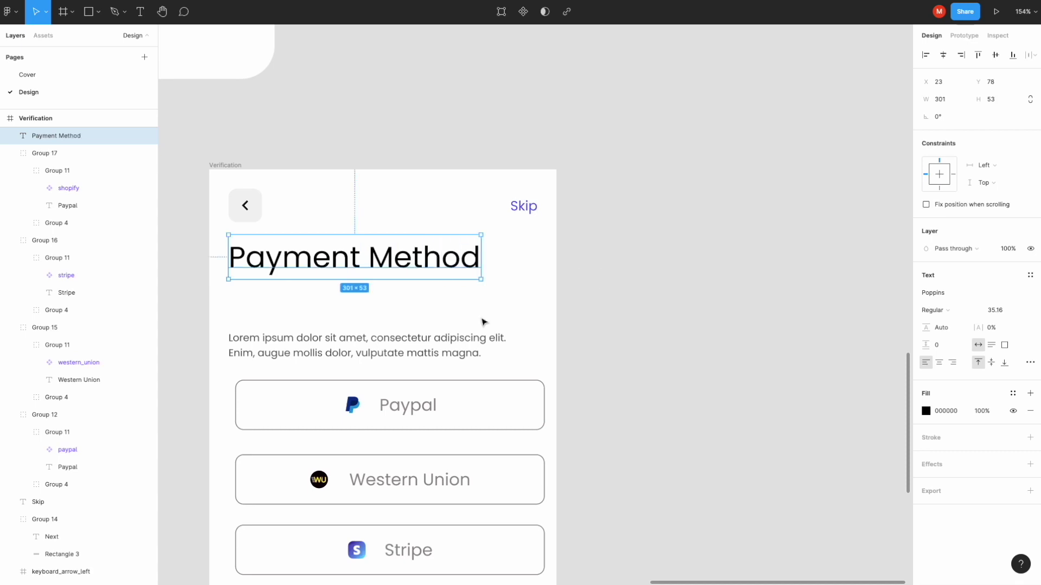
Step: Move the description up under the heading and nudge both down slightly
drag(337, 341, 337, 296)
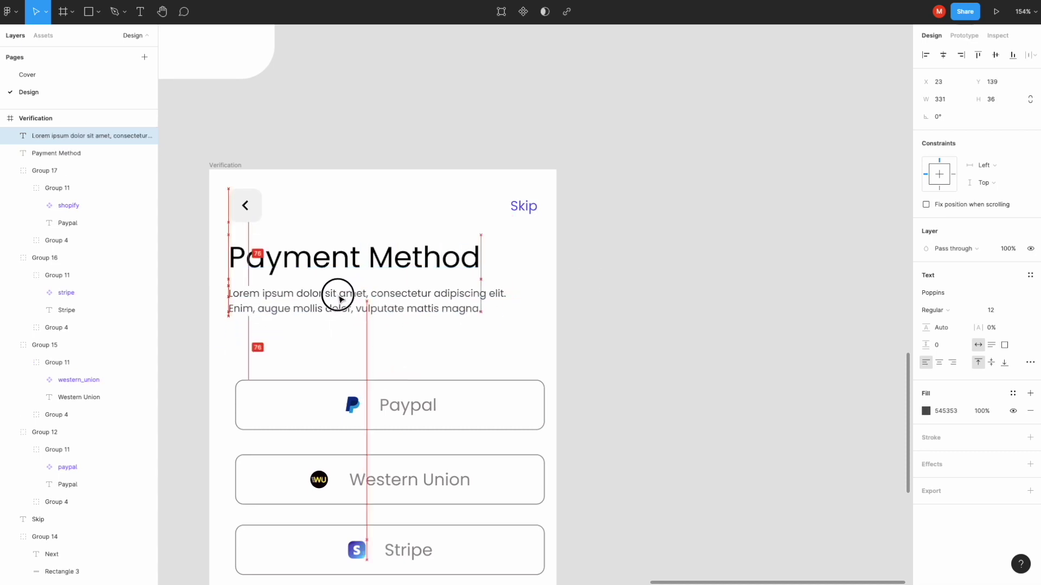
click(327, 264)
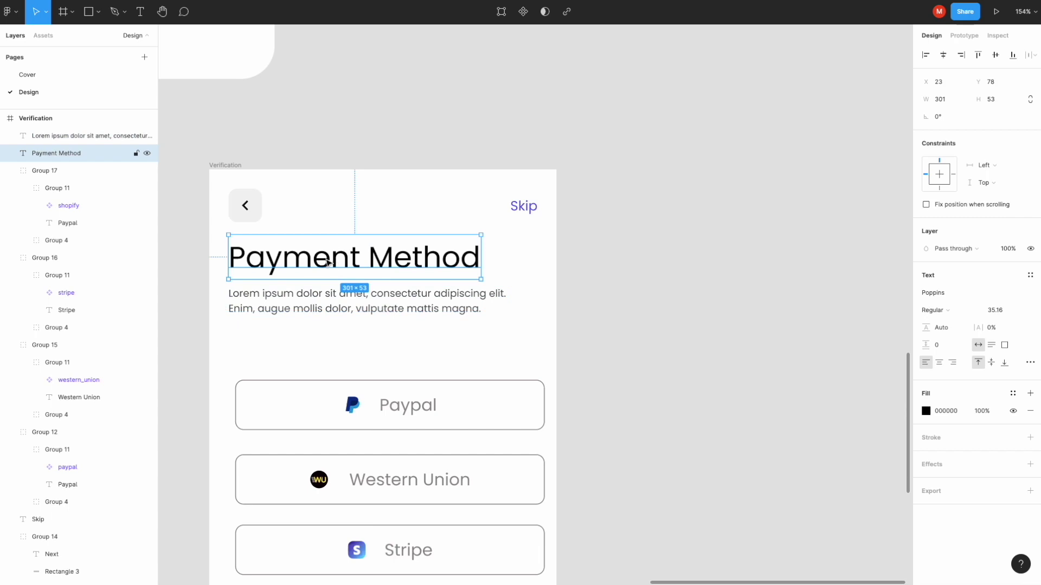
shift+click(351, 294)
drag(338, 257, 337, 266)
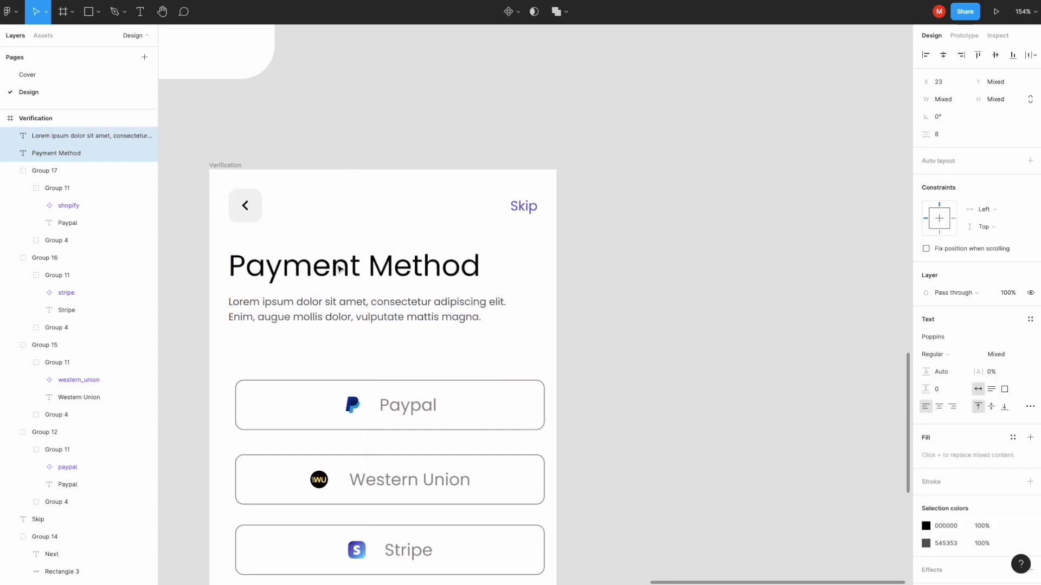
click(594, 294)
ctrl+scroll(594, 294, down, 3)
scroll(595, 295, down, 2)
ctrl+scroll(573, 298, down, 3)
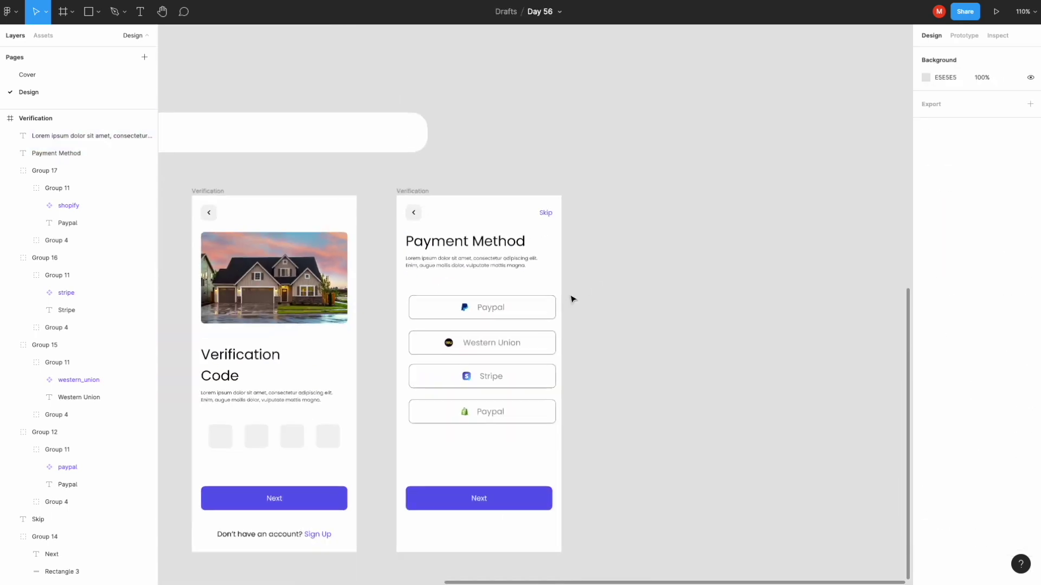
scroll(542, 297, down, 2)
click(460, 298)
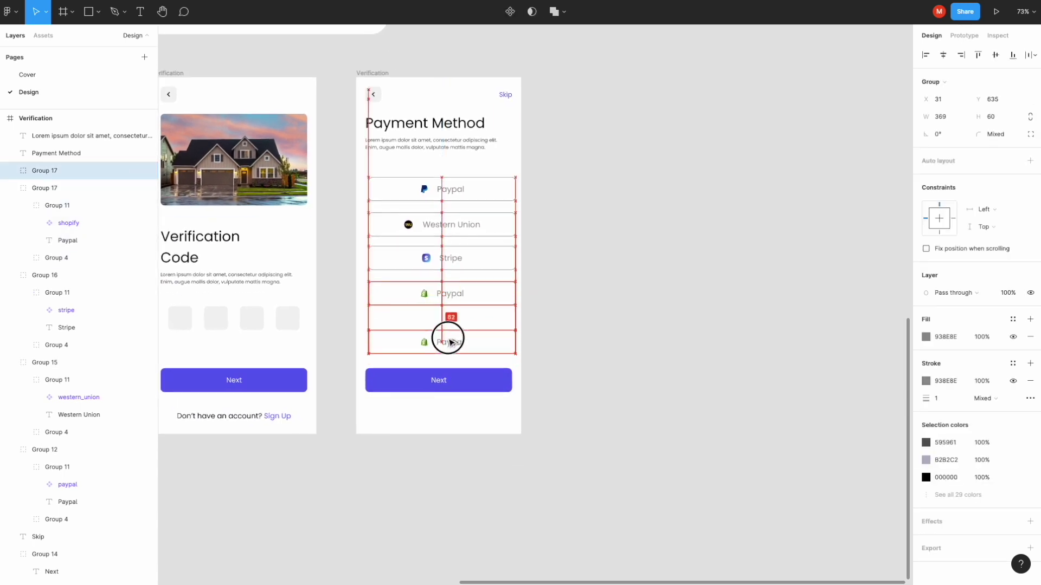
Step: Duplicate the bottom card below it, remove its Shopify logo, and relabel it Pay Later
drag(450, 295, 450, 340)
double_click(449, 340)
click(424, 337)
ctrl+scroll(431, 342, up, 3)
key(Delete)
click(458, 341)
double_click(458, 340)
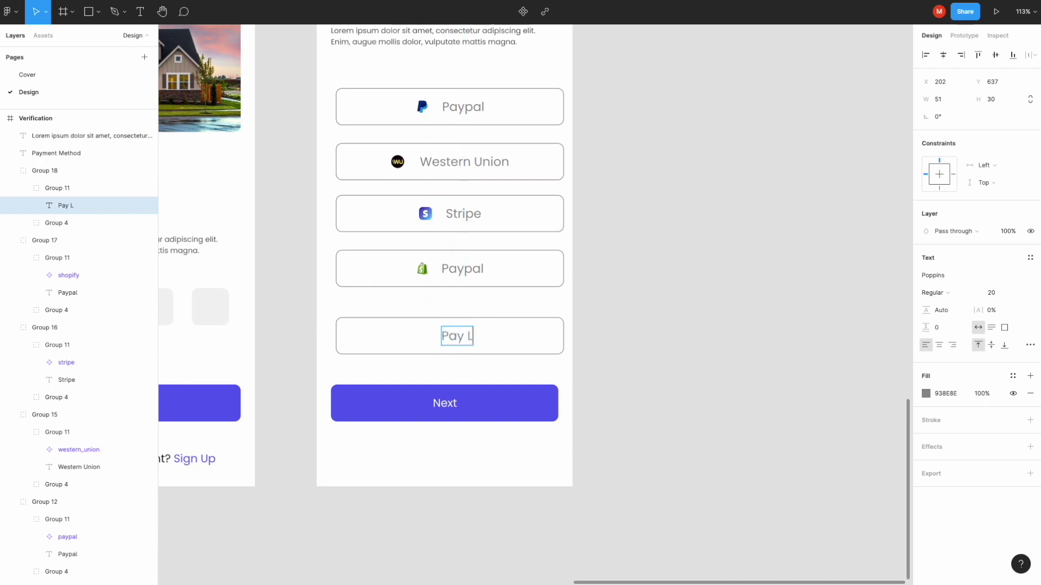
Step: Colour the Pay Later text purple, 5D5FEF
click(927, 396)
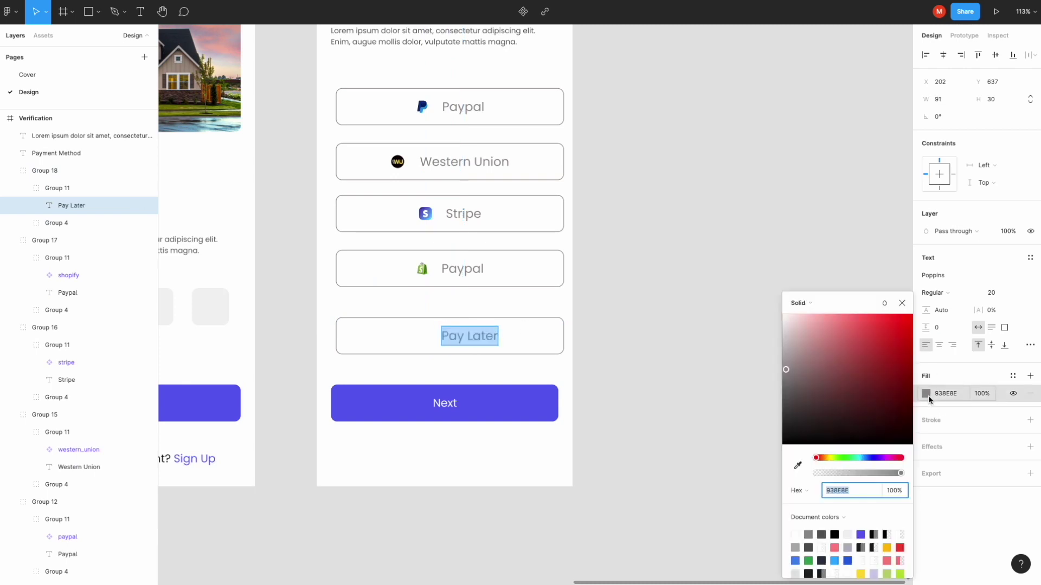
click(861, 535)
click(903, 304)
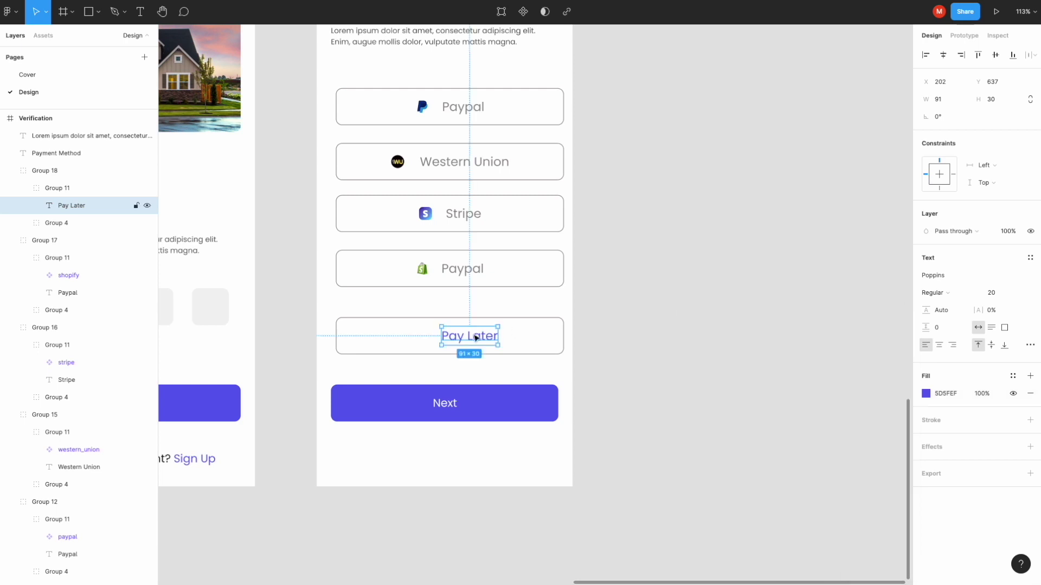
click(725, 265)
click(466, 342)
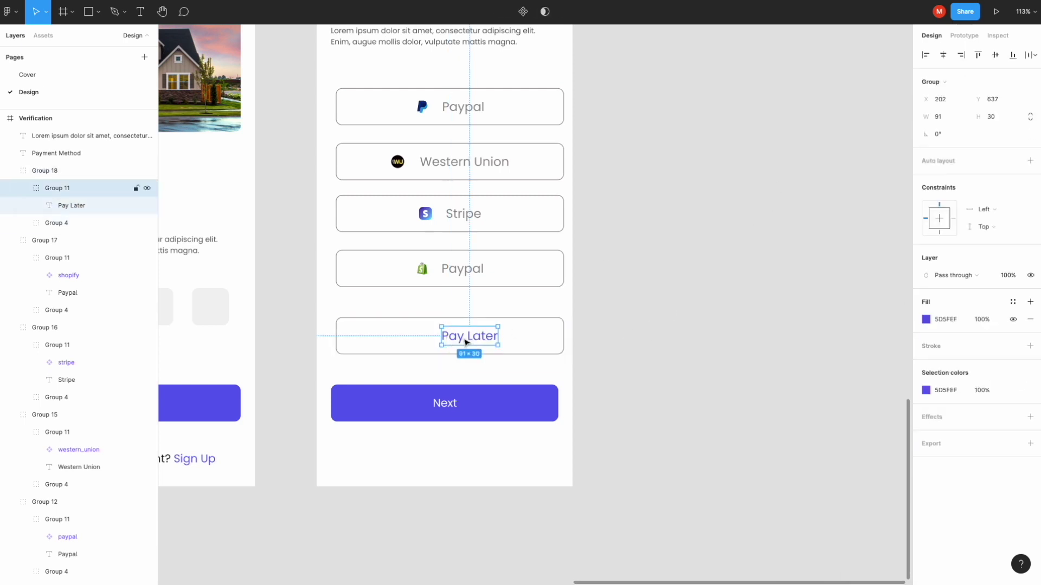
click(722, 332)
scroll(722, 332, down, 3)
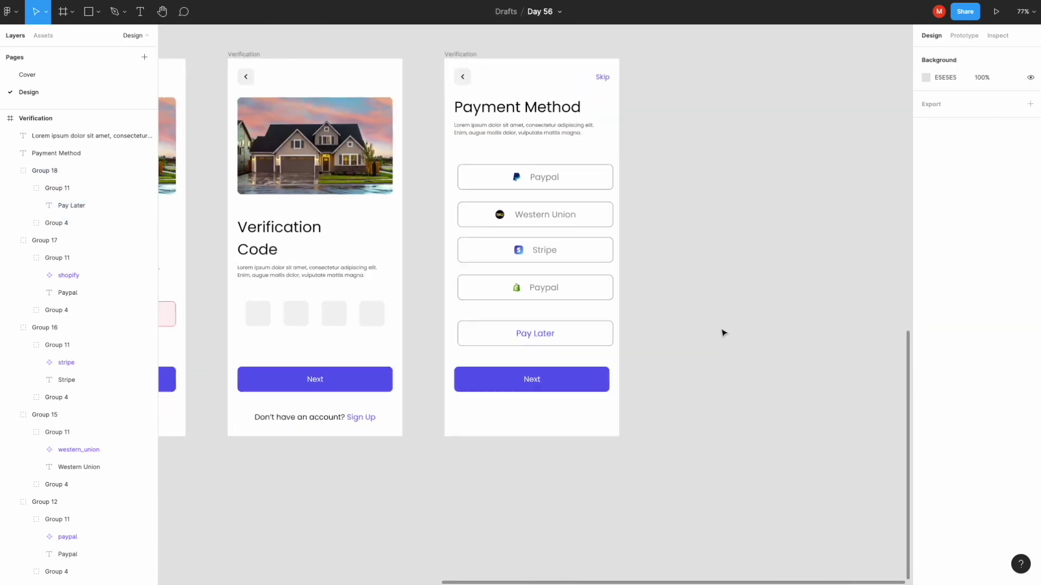
Step: Tidy up the four payment buttons with even 20 spacing between them
click(532, 296)
shift+click(532, 259)
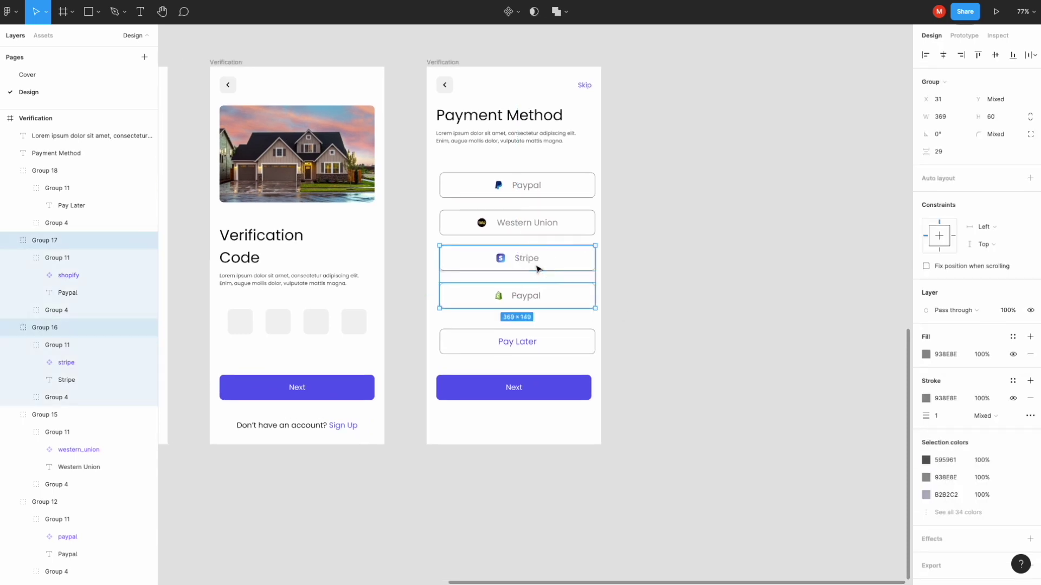
shift+click(534, 223)
shift+click(542, 187)
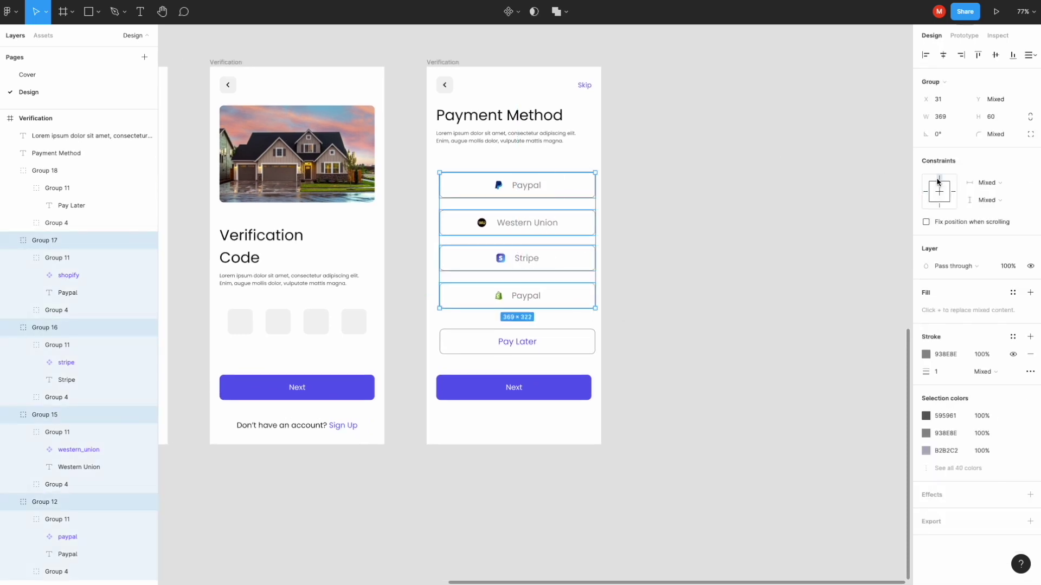
click(9, 240)
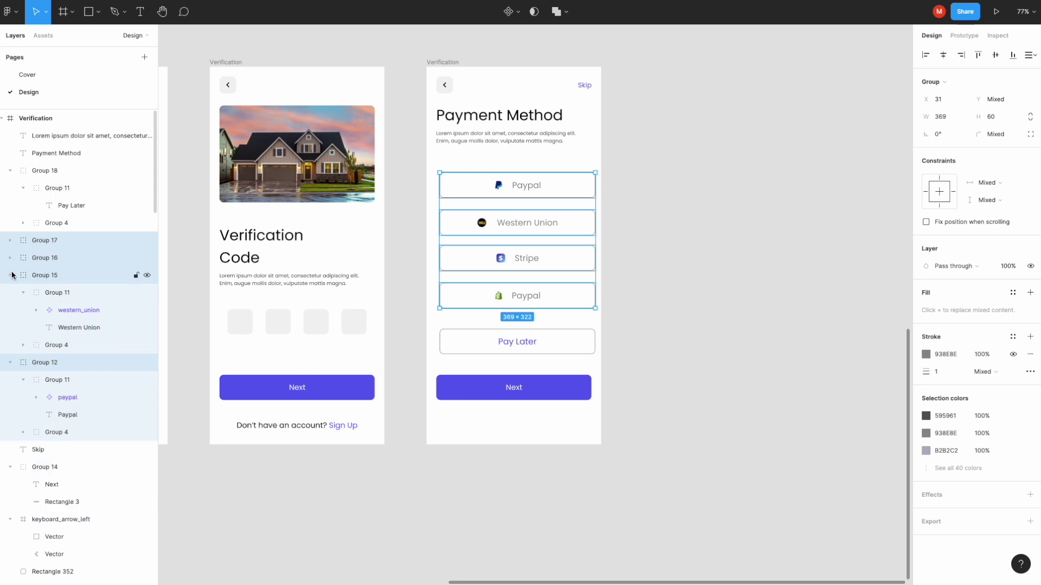
click(10, 275)
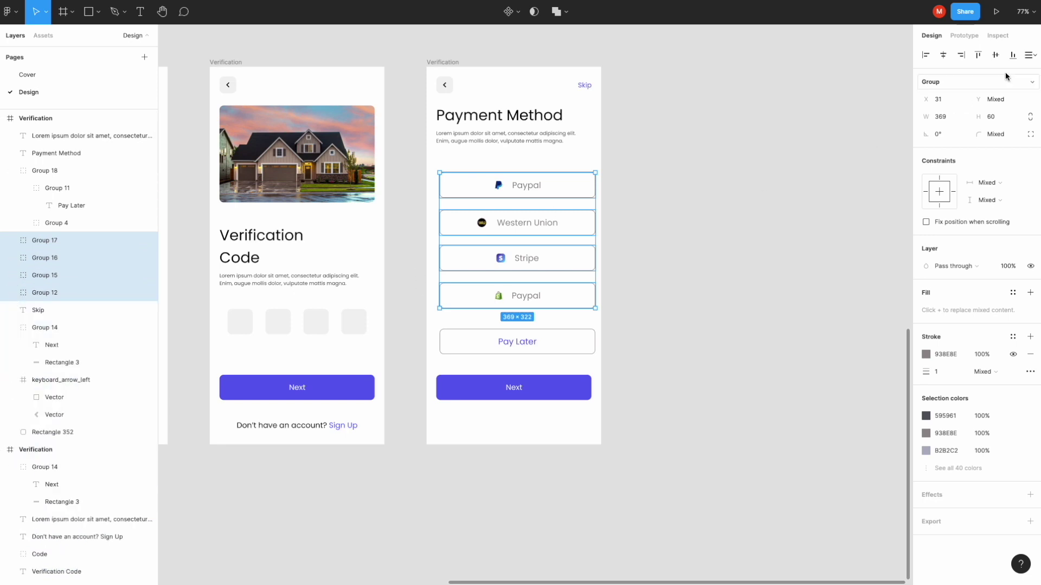
click(1029, 54)
click(932, 75)
click(946, 154)
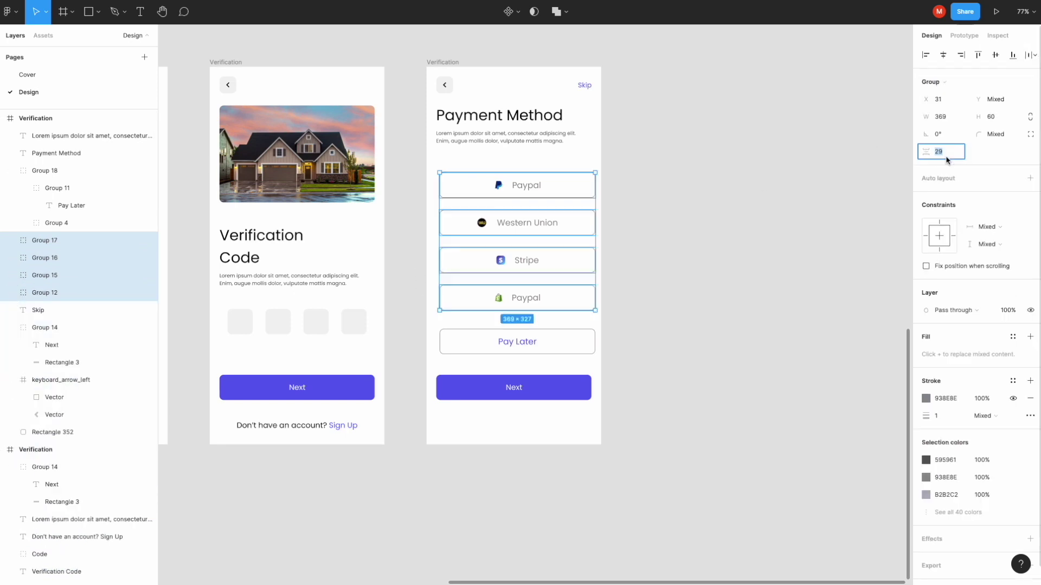
text(25)
key(Return)
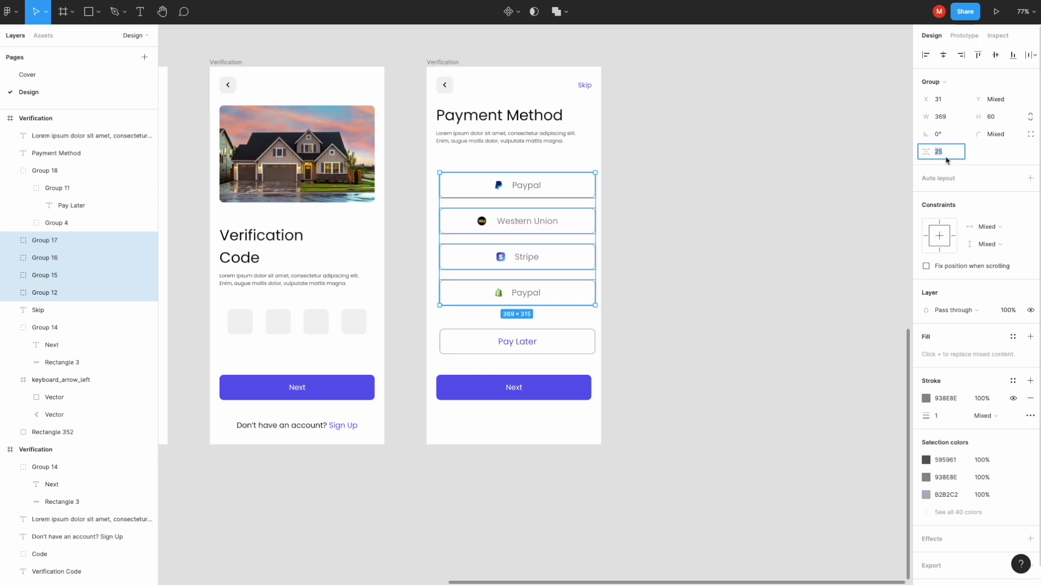
key(Down)
key(Down)
key(Down)
key(Down)
key(Down)
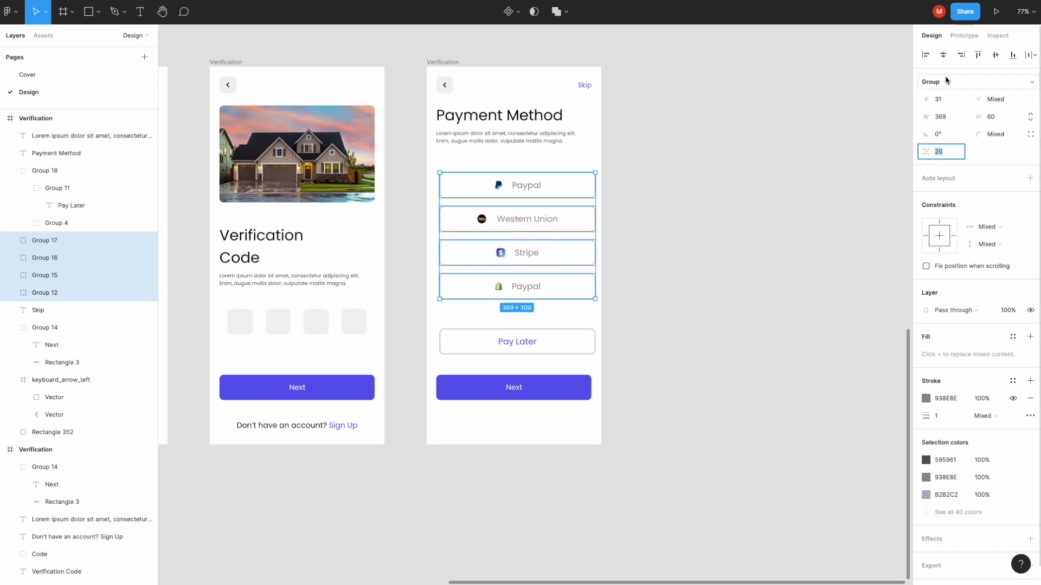
Step: Align the payment buttons and the Pay Later button with Next, at X 23
drag(566, 221, 559, 217)
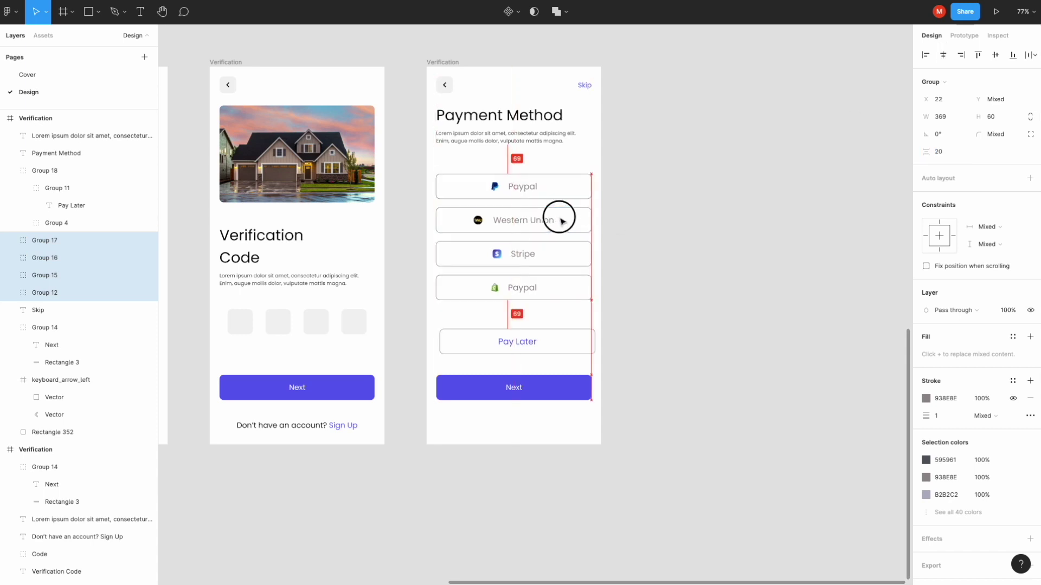
click(561, 341)
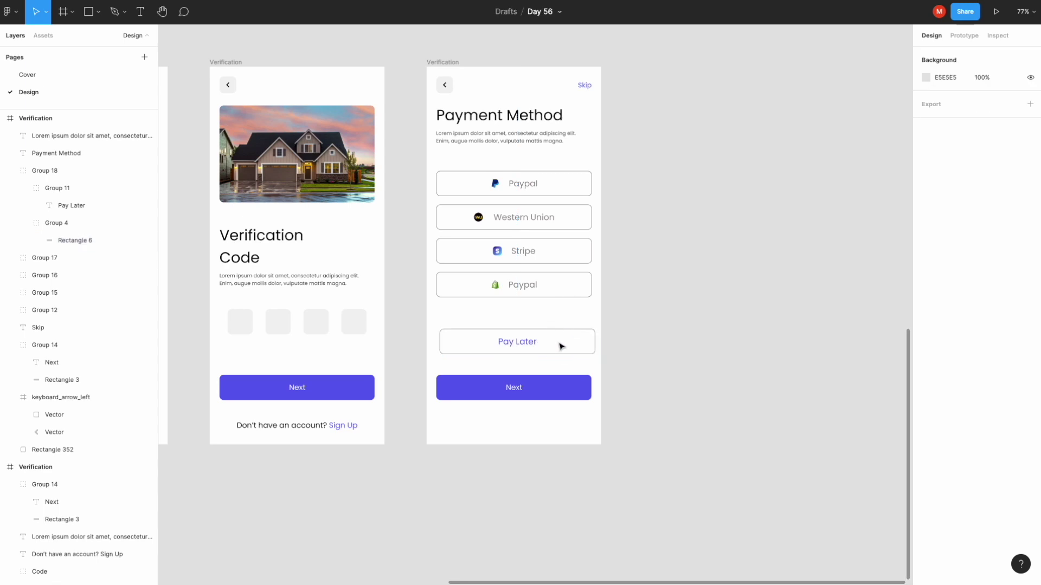
drag(539, 341, 522, 343)
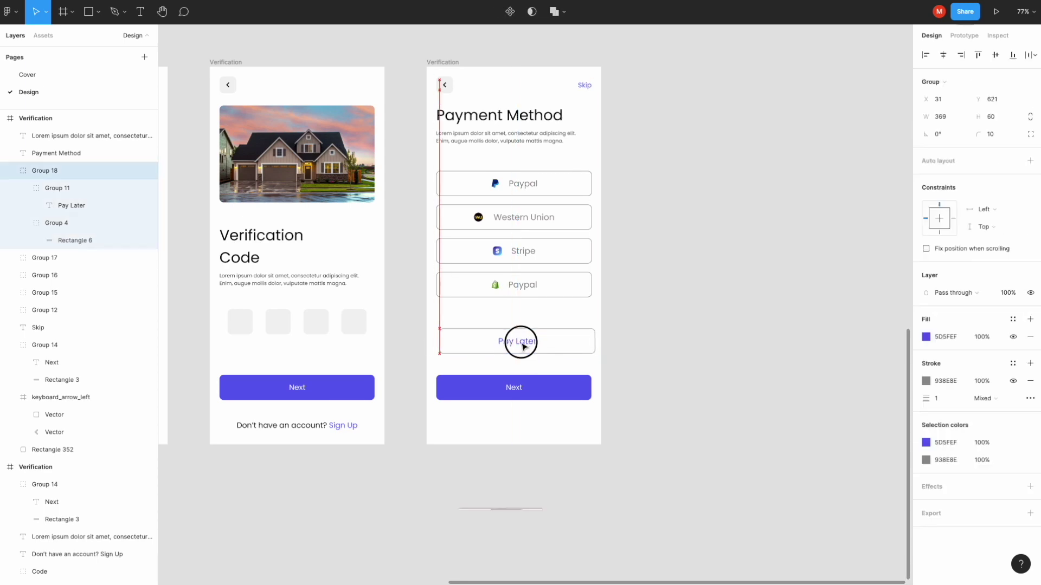
click(653, 276)
scroll(653, 276, up, 2)
scroll(653, 277, left, 2)
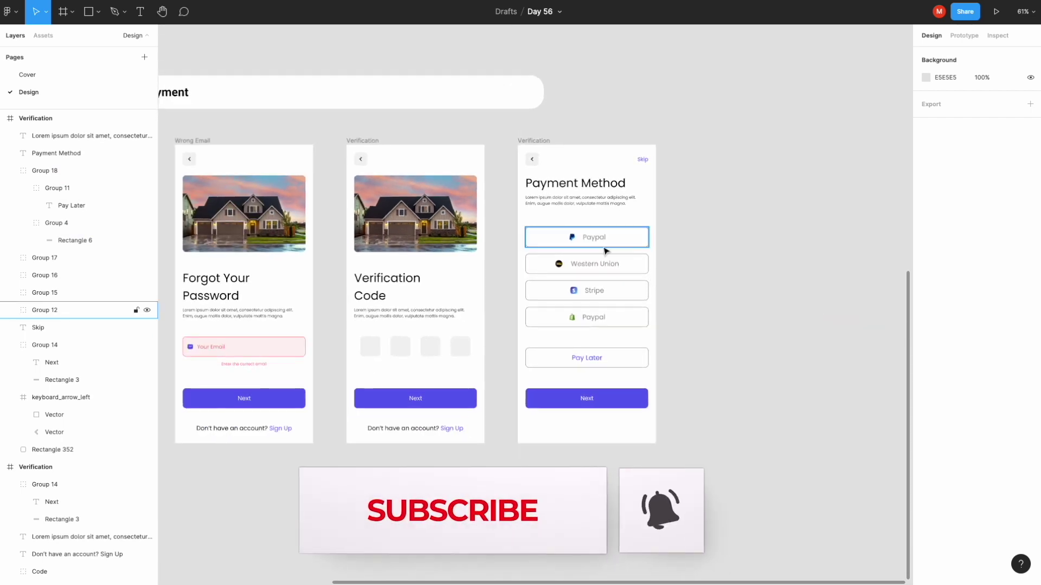
Step: Move the Paypal and Western Union logo-and-label groups to the left edge of their buttons
ctrl+scroll(597, 238, up, 5)
double_click(588, 196)
drag(589, 196, 476, 196)
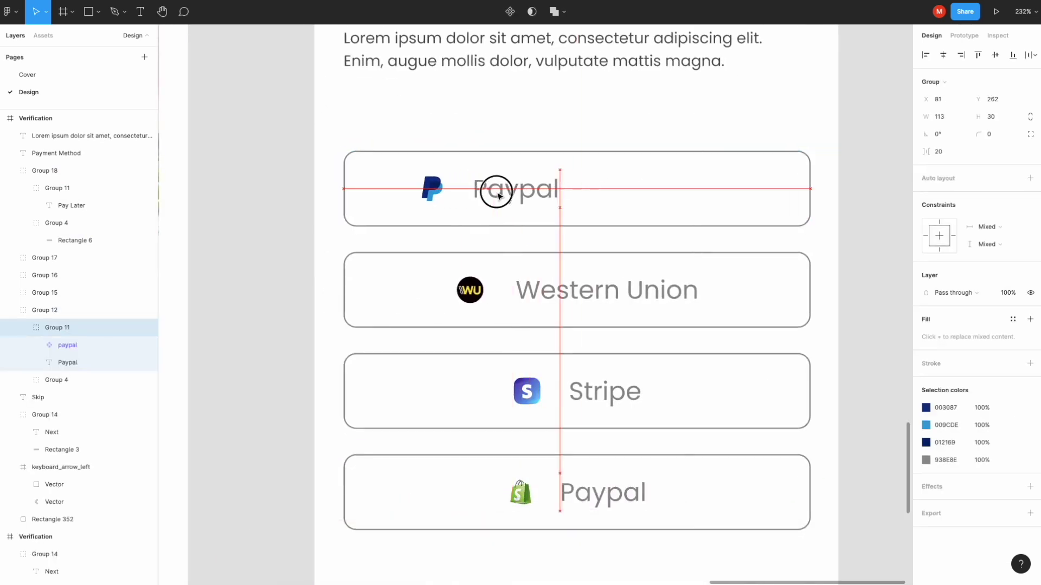
click(550, 283)
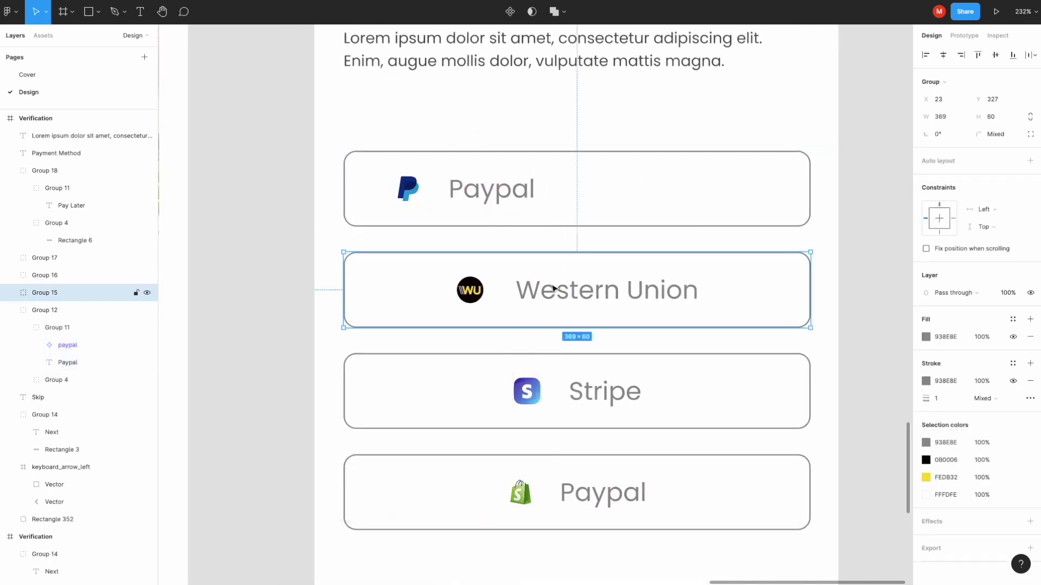
drag(549, 291, 486, 293)
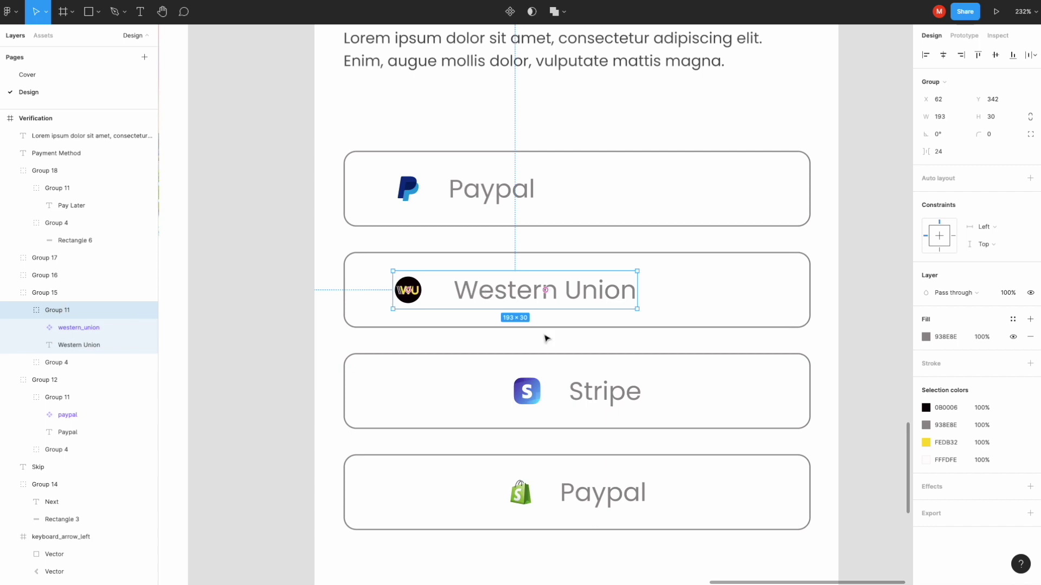
Step: Move the Stripe and Shopify logo-and-label groups left, aligned with the logos above
click(588, 390)
drag(588, 390, 469, 392)
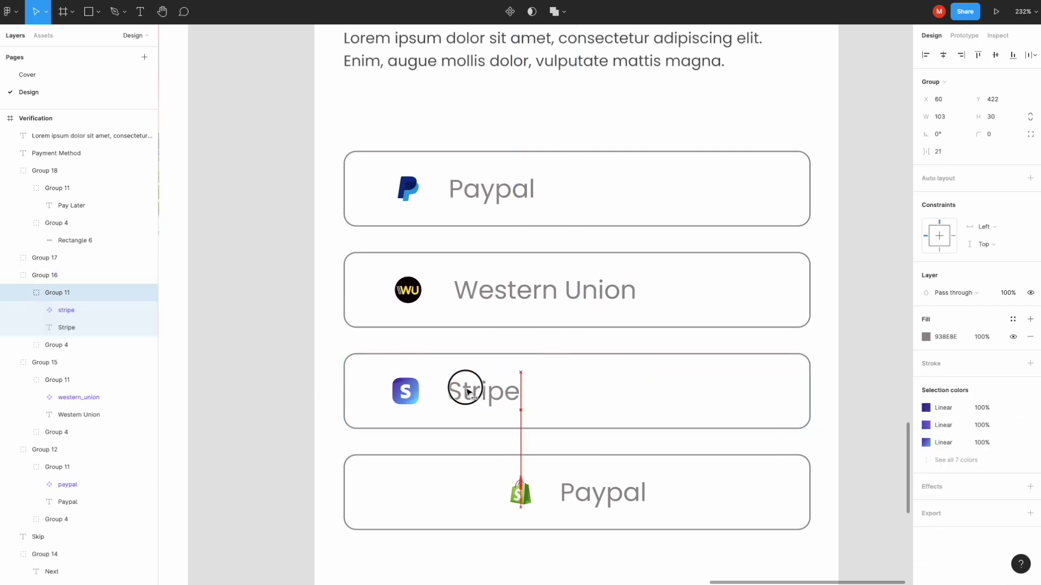
drag(469, 393, 470, 392)
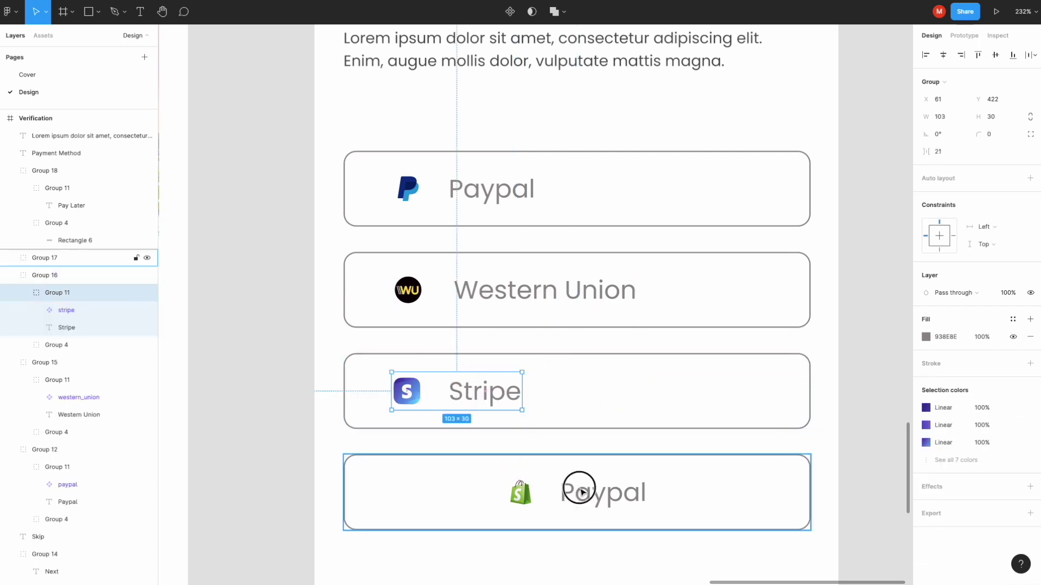
drag(581, 492, 471, 500)
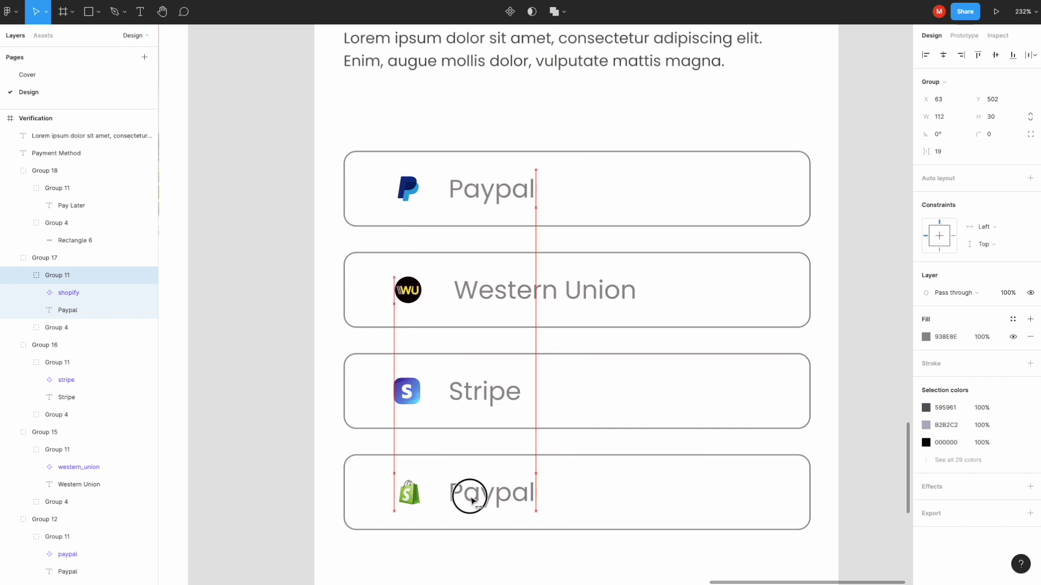
drag(473, 500, 471, 500)
Step: Clear the selection and zoom out to view the finished Forgot Password and Payment screens
click(265, 300)
scroll(265, 300, down, 5)
scroll(265, 302, down, 3)
scroll(265, 302, down, 2)
scroll(265, 302, down, 2)
scroll(265, 301, down, 2)
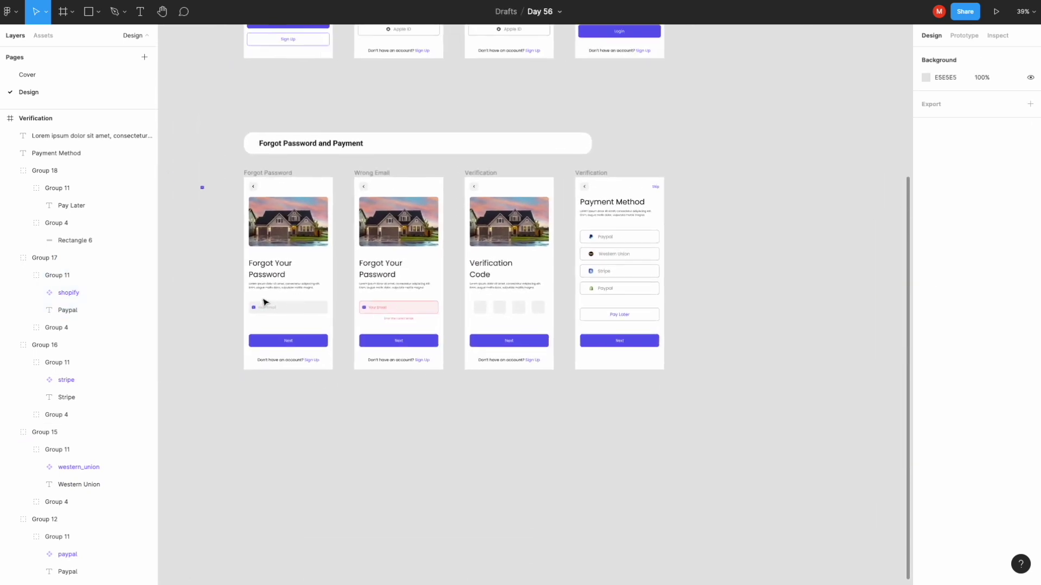
scroll(265, 302, down, 1)
scroll(357, 295, up, 3)
scroll(271, 216, left, 2)
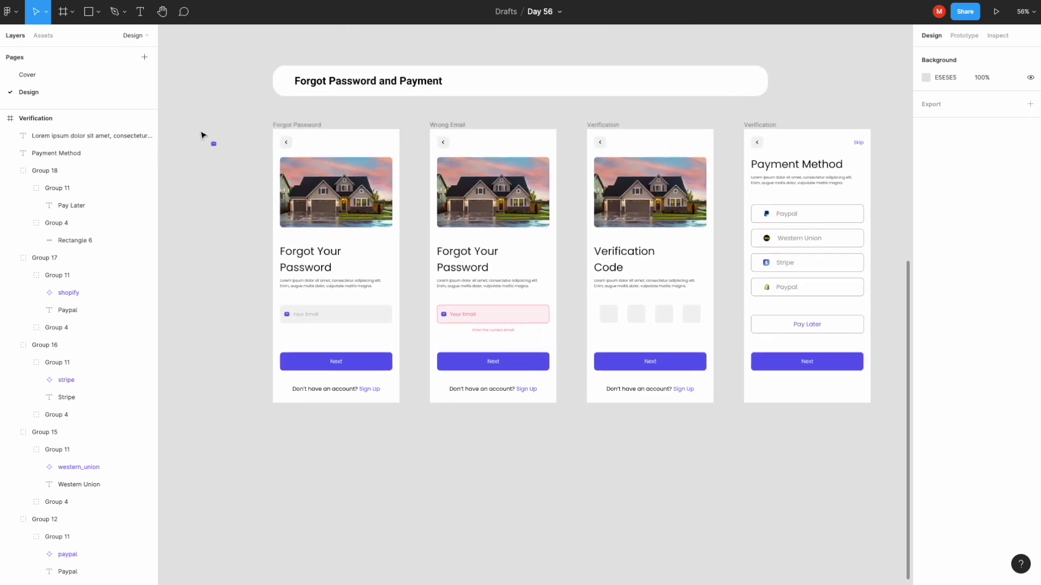